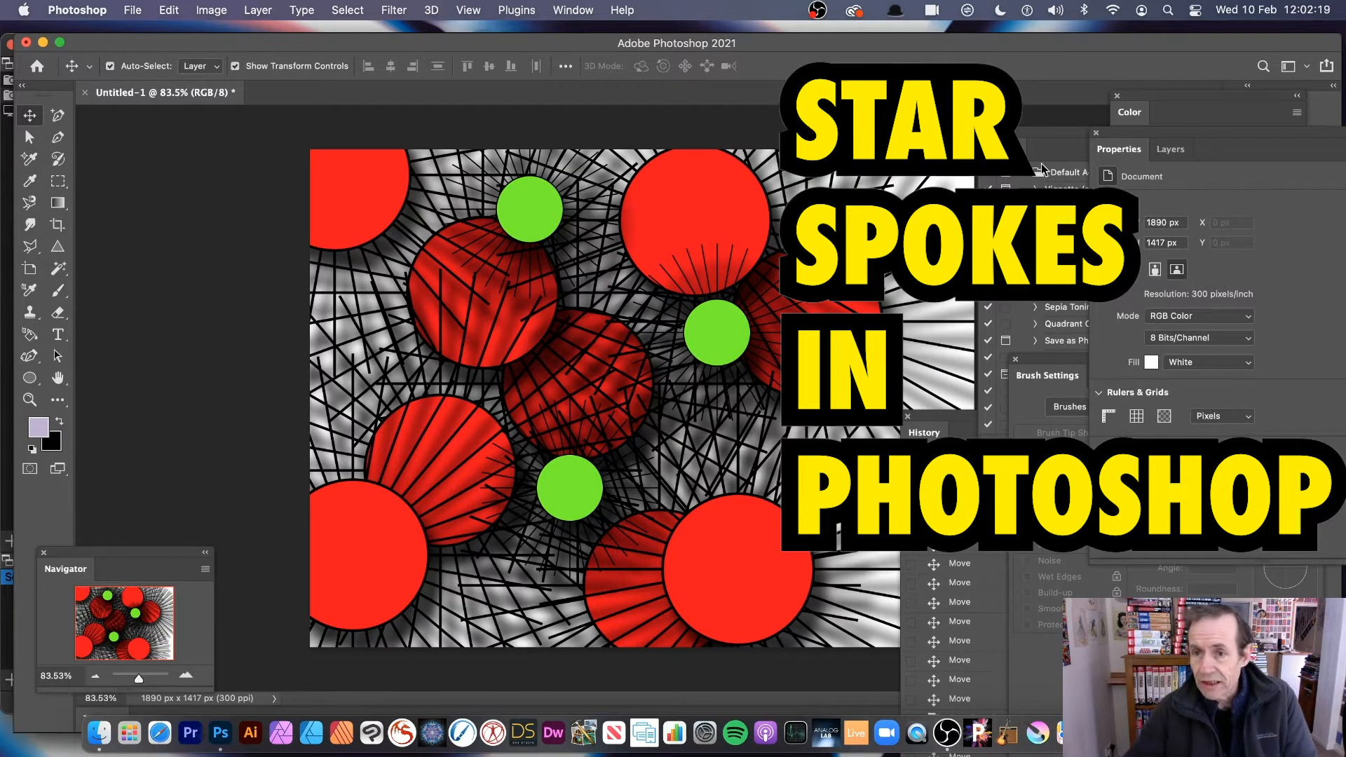
Step: Revert the document to its original blank snapshot in the history
{"action": "left_click", "coordinate": [932, 417]}
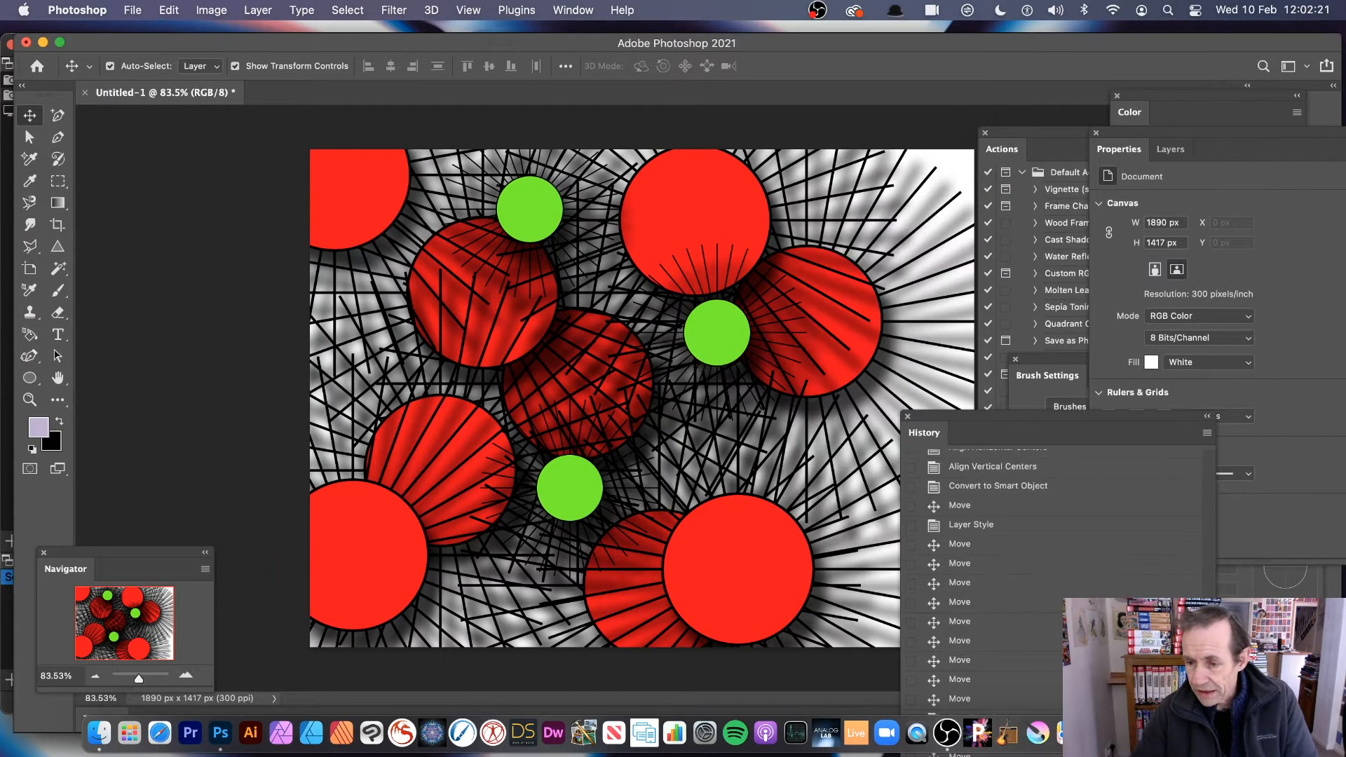
{"action": "scroll", "coordinate": [1157, 452], "scroll_direction": "up", "scroll_amount": 5}
{"action": "scroll", "coordinate": [1156, 453], "scroll_direction": "up", "scroll_amount": 3}
{"action": "left_click", "coordinate": [981, 464]}
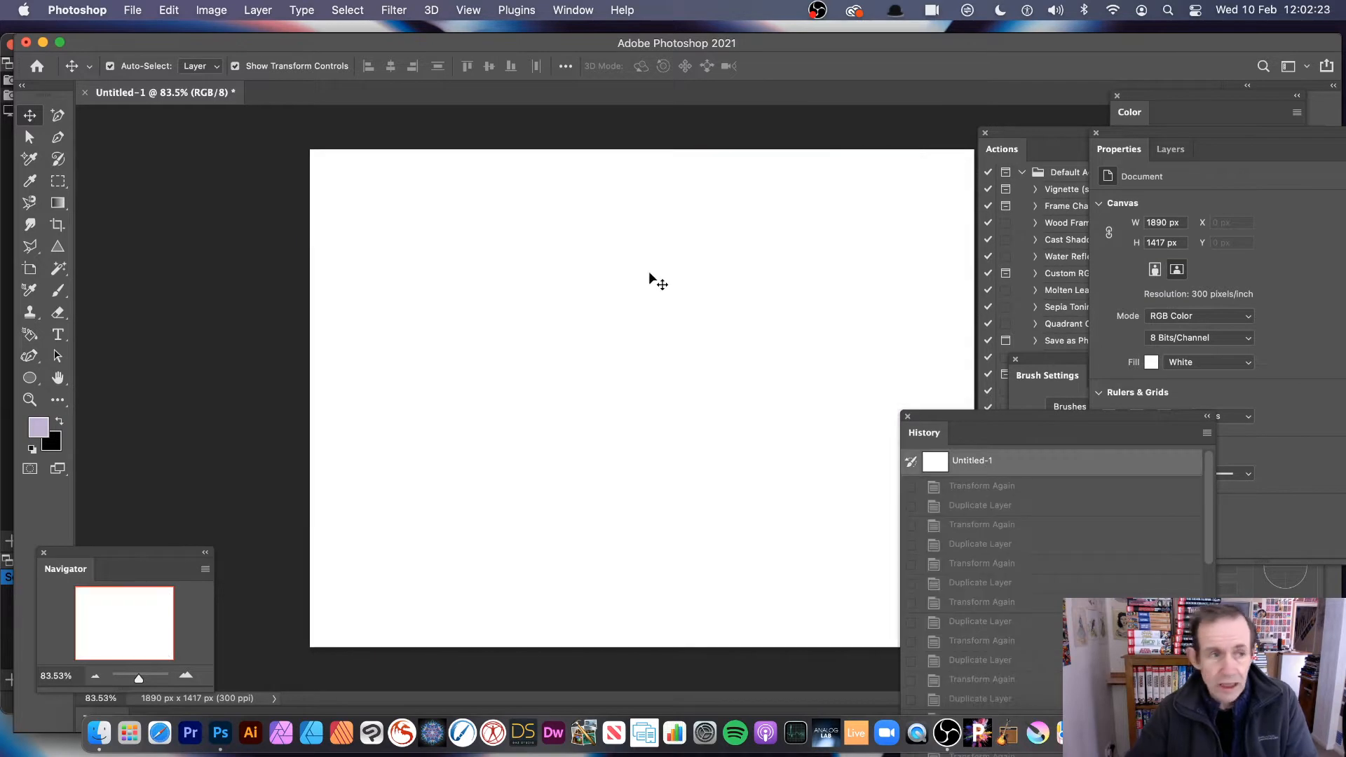
Step: Draw a vertical line about 1107 px long through the middle of the canvas with the Line tool
{"action": "left_click", "coordinate": [32, 379]}
{"action": "right_click", "coordinate": [34, 380]}
{"action": "left_click", "coordinate": [149, 435]}
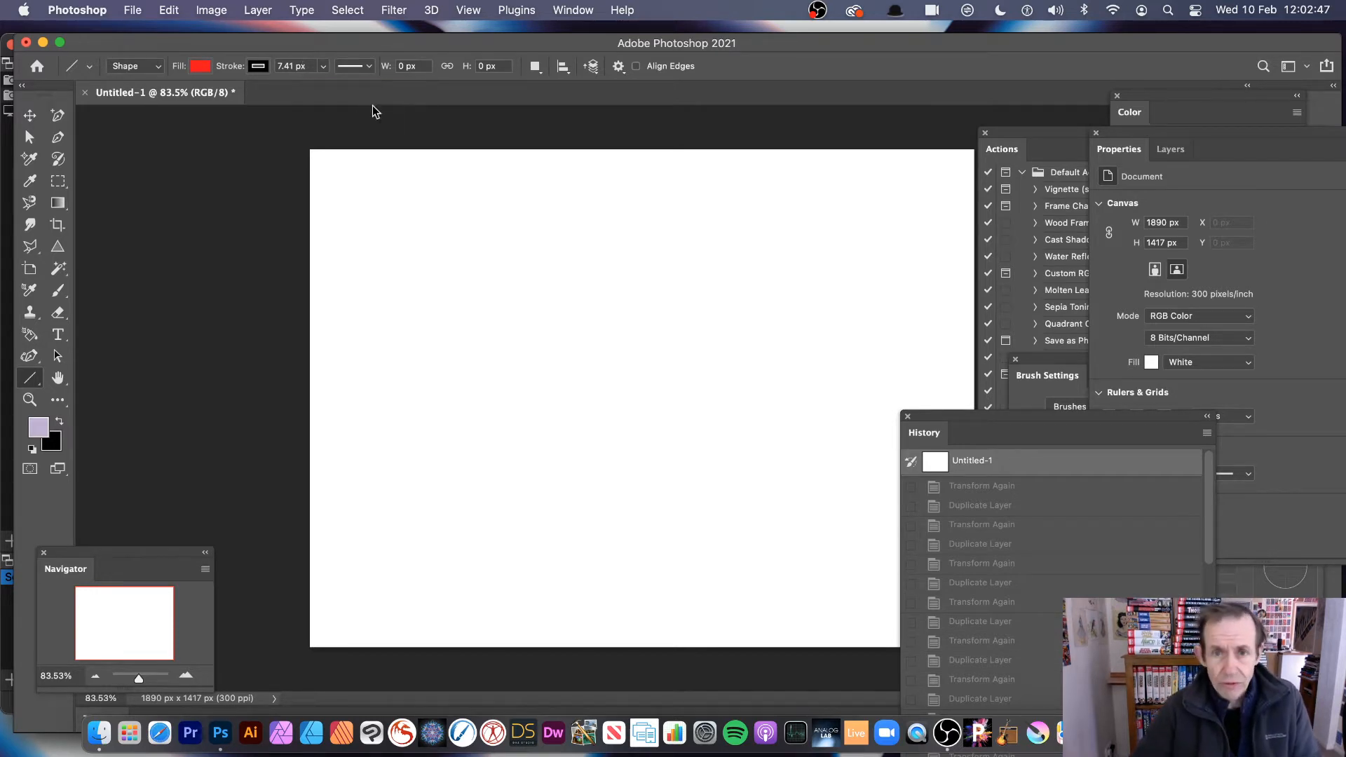
{"action": "left_click_drag", "start_coordinate": [643, 211], "coordinate": [636, 599]}
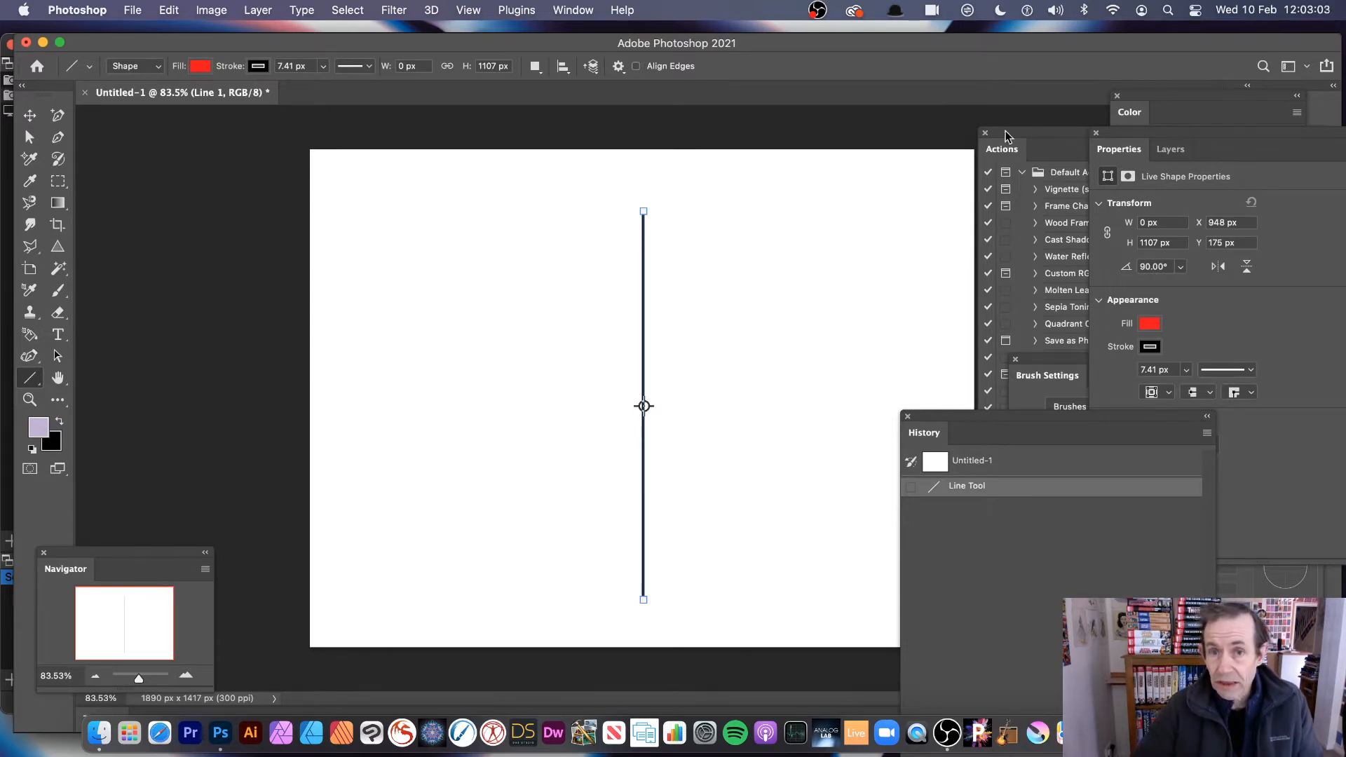
Step: Create a new action in the Default Actions set, keeping the suggested name, and start recording it
{"action": "left_click", "coordinate": [573, 10]}
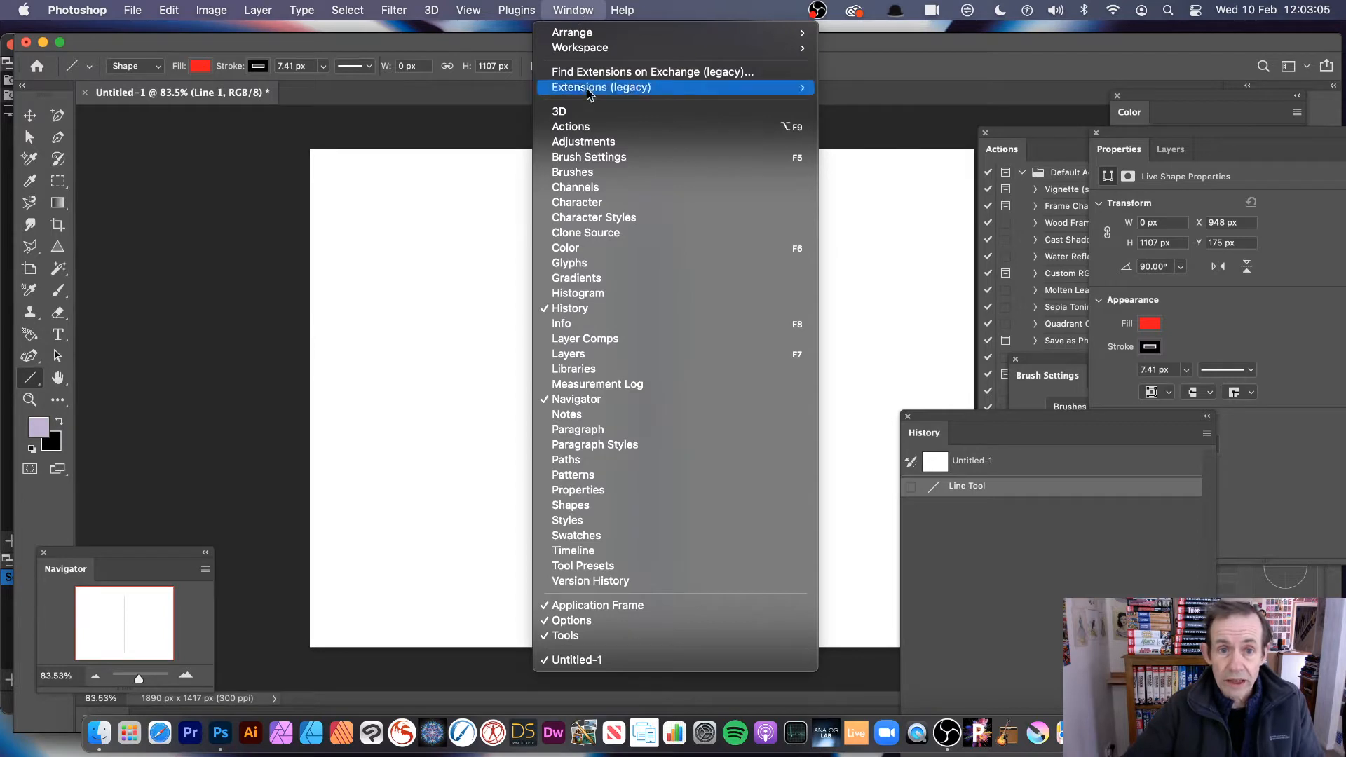
{"action": "left_click", "coordinate": [587, 127]}
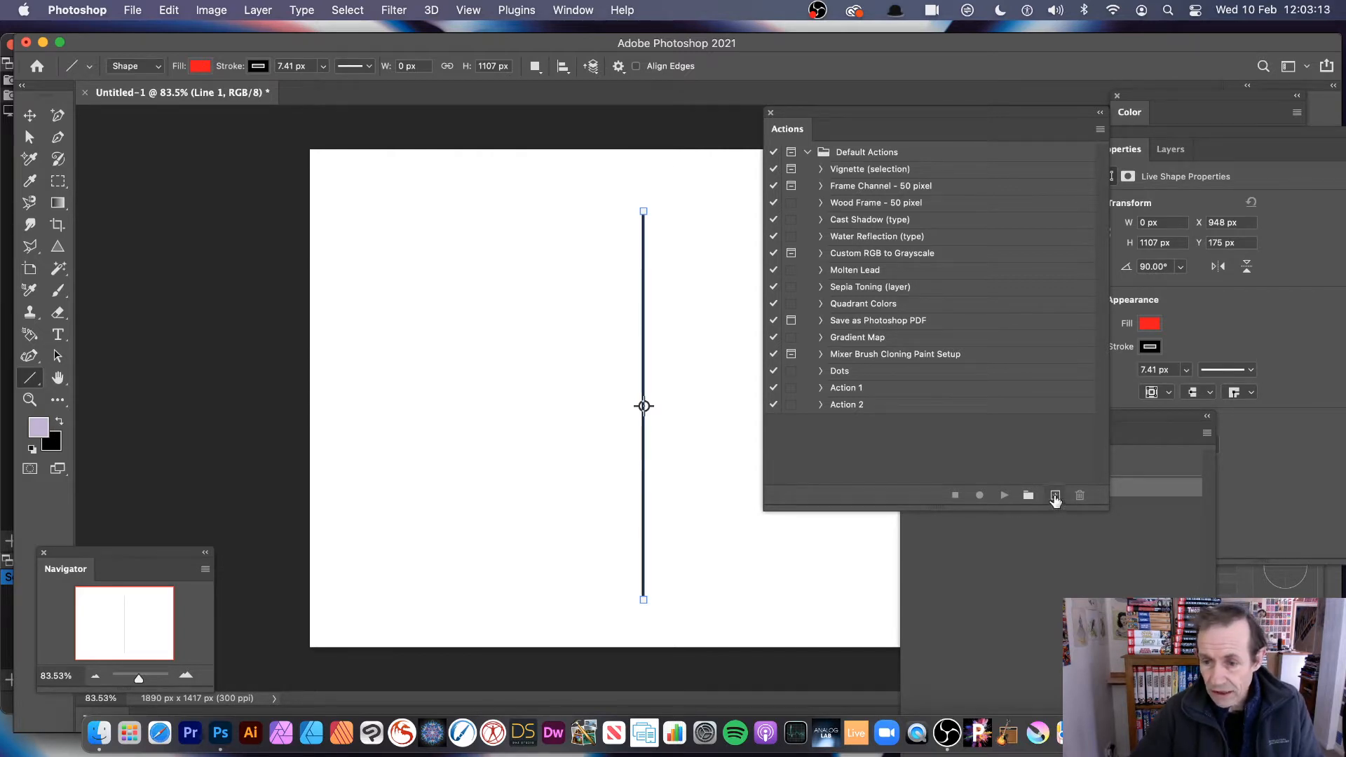
{"action": "left_click", "coordinate": [1054, 496]}
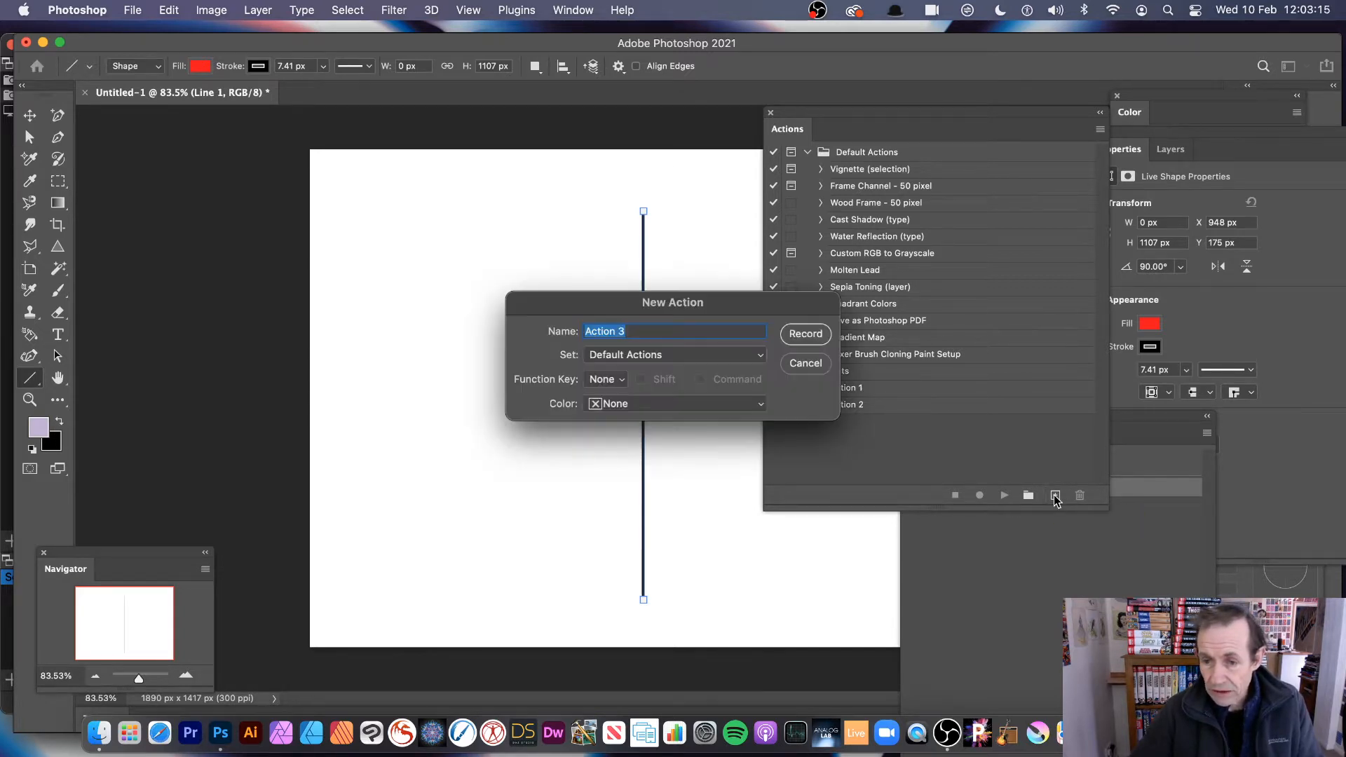
{"action": "left_click", "coordinate": [805, 334]}
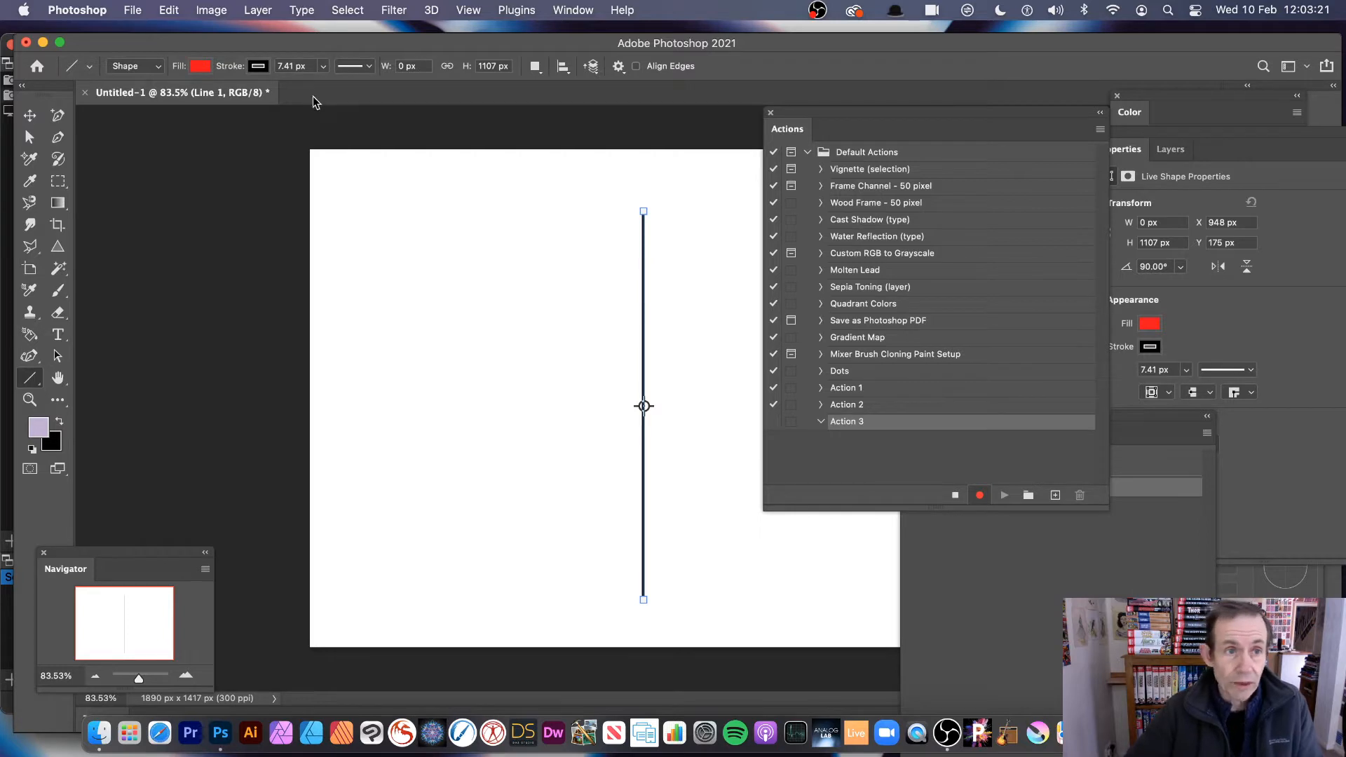
Step: Duplicate the line layer within the same document, keeping the suggested layer name
{"action": "left_click", "coordinate": [258, 10]}
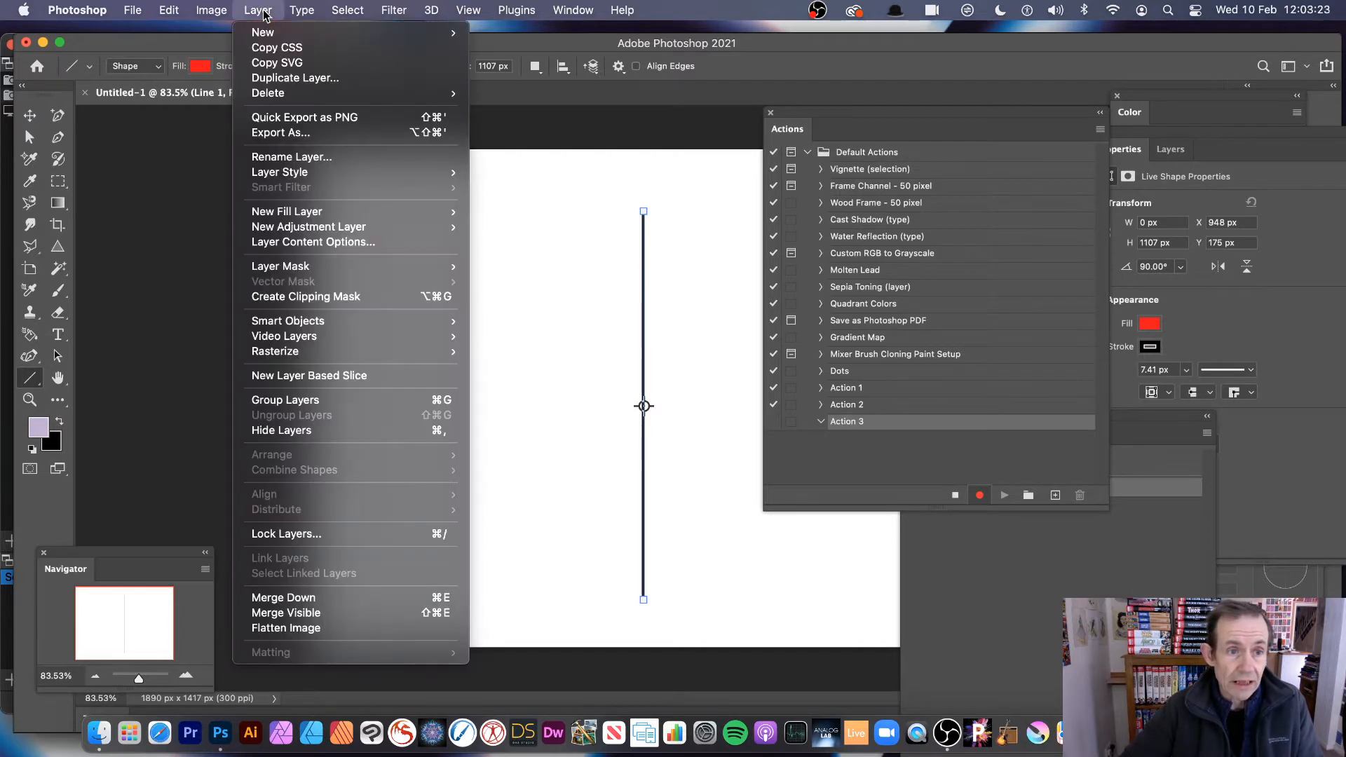
{"action": "left_click", "coordinate": [294, 78]}
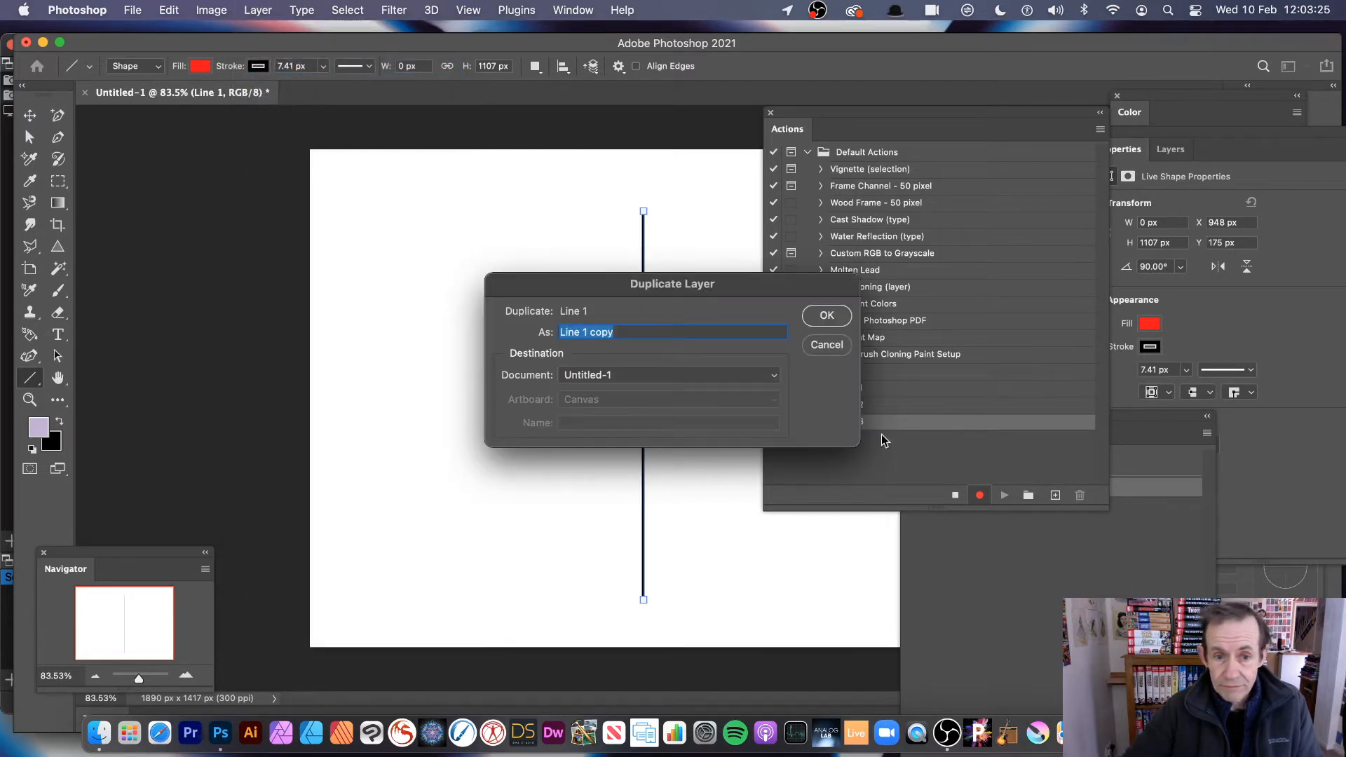
{"action": "left_click", "coordinate": [831, 315]}
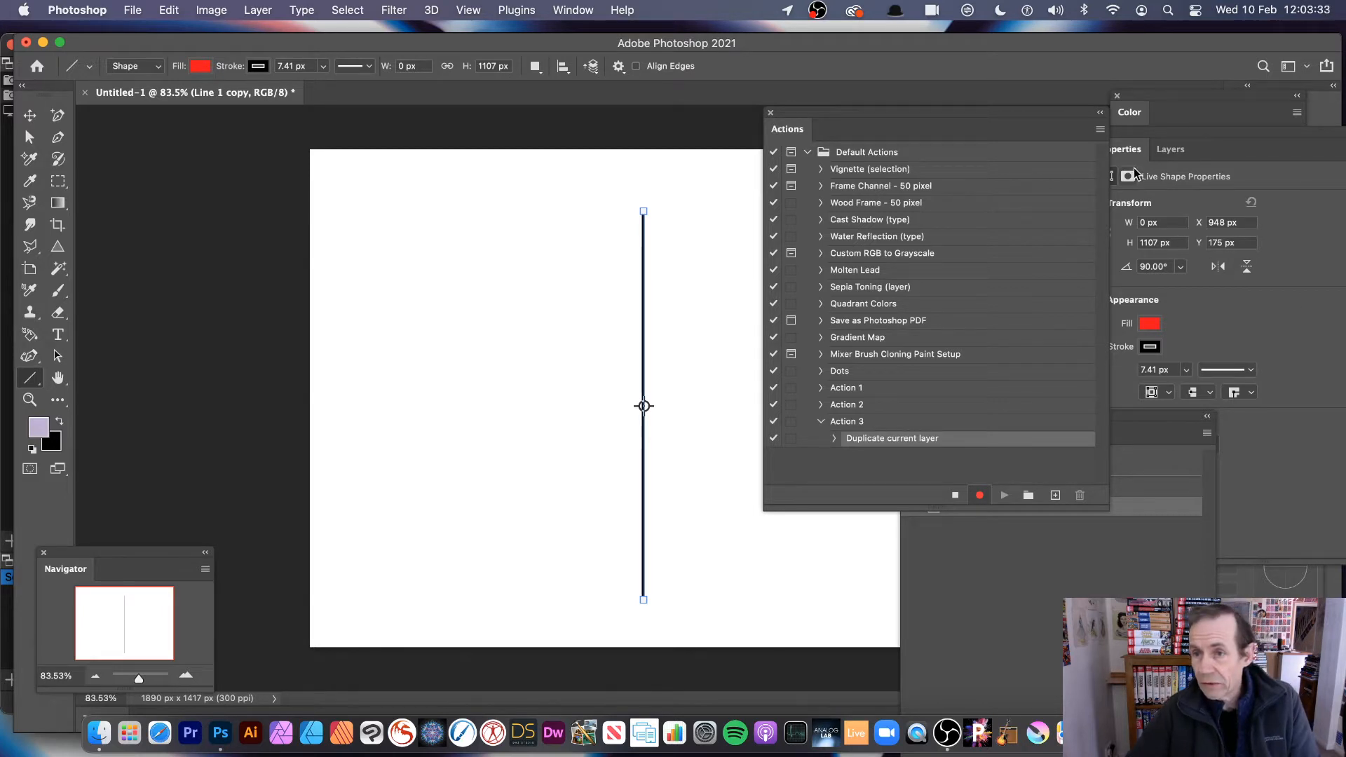
Step: Set the rotation angle of the duplicated line to 80°
{"action": "left_click_drag", "start_coordinate": [1135, 155], "coordinate": [759, 137]}
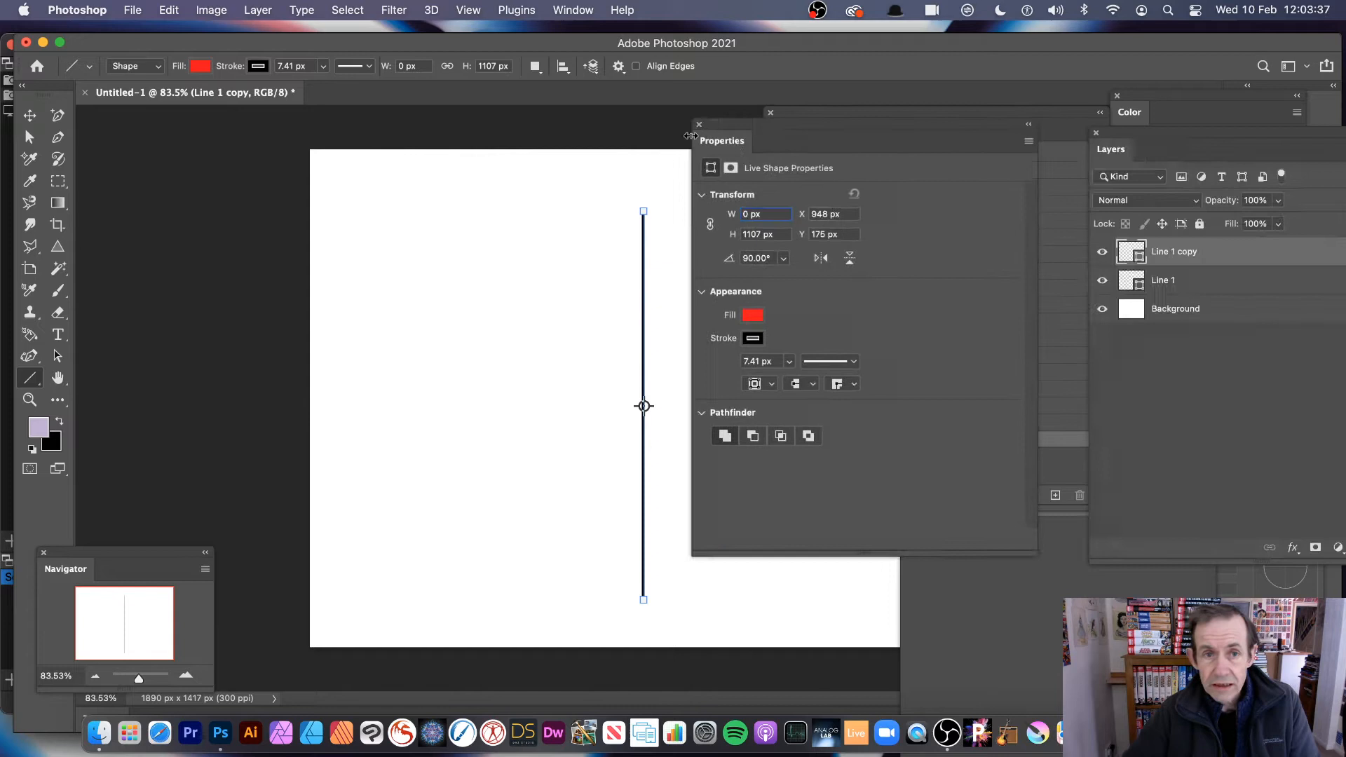
{"action": "left_click", "coordinate": [573, 10]}
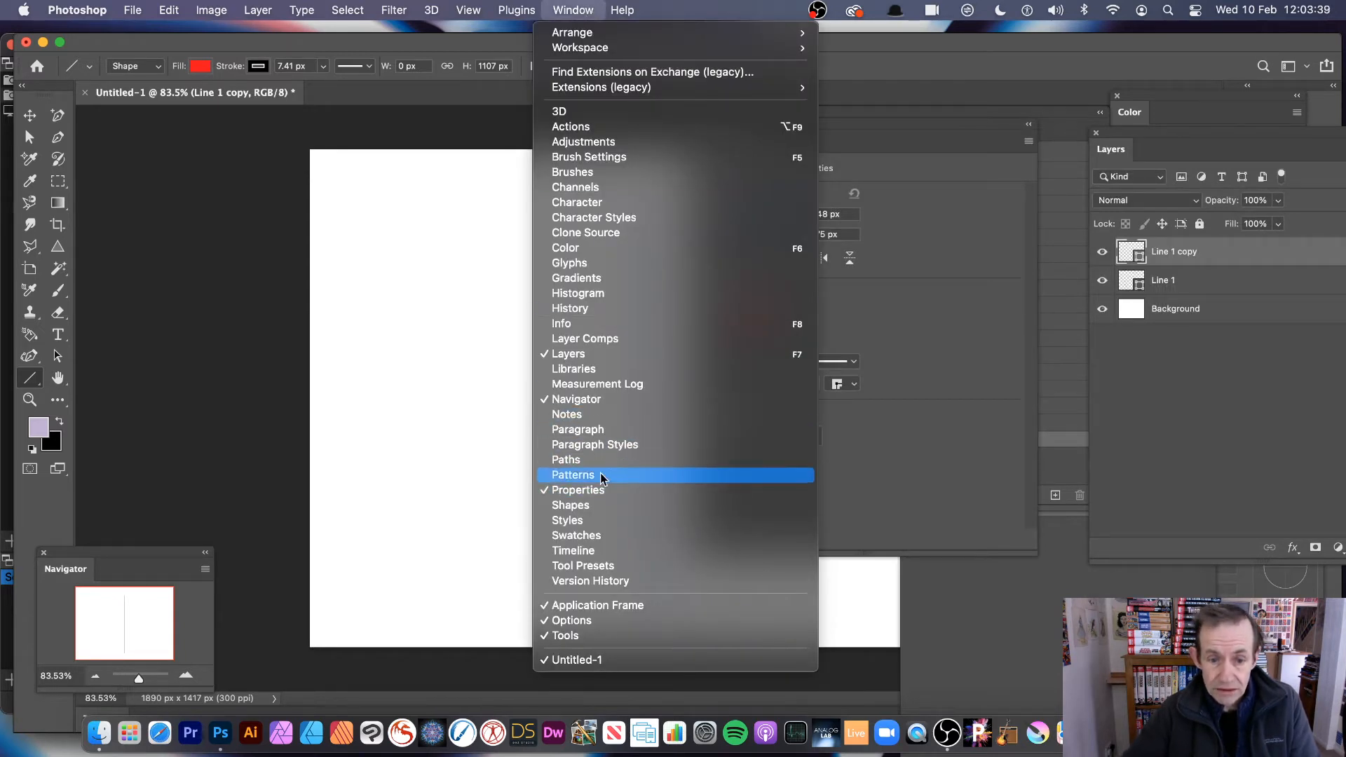
{"action": "left_click", "coordinate": [614, 490]}
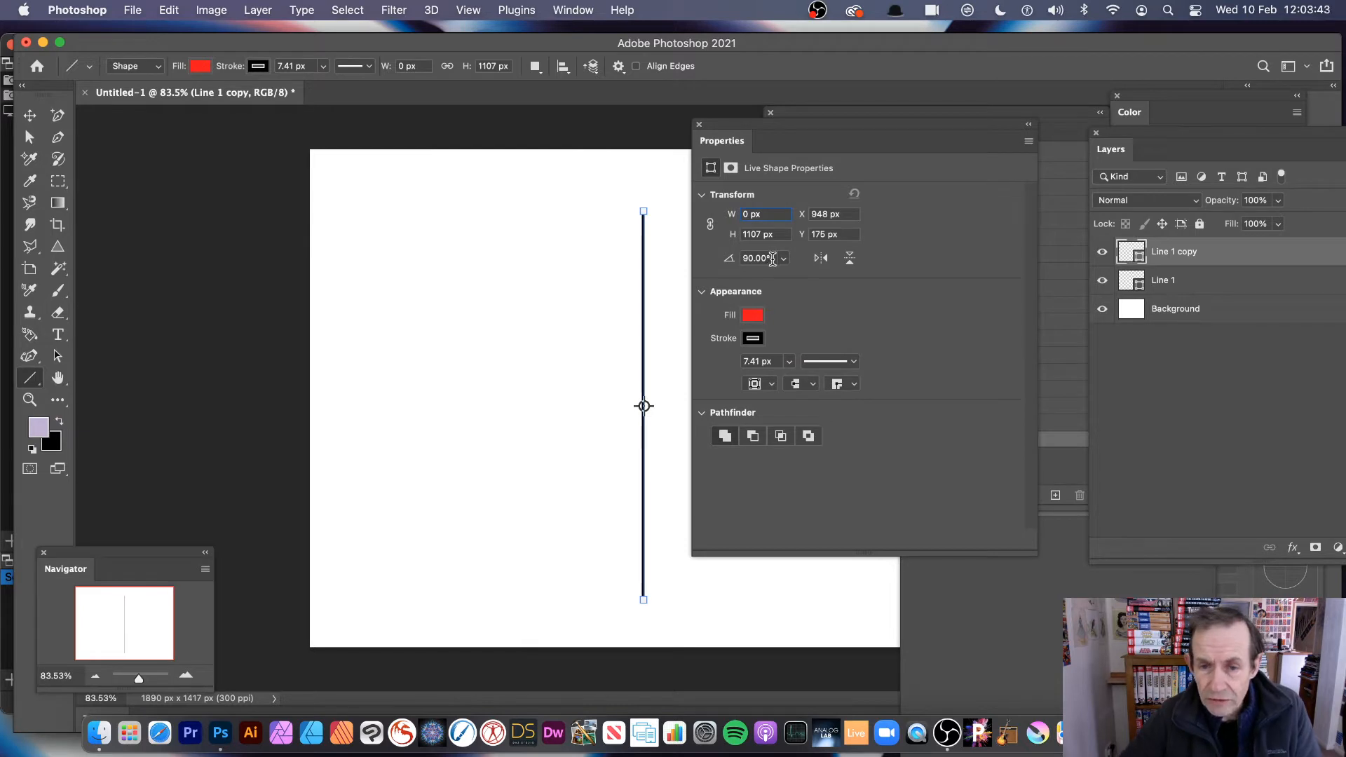
{"action": "left_click", "coordinate": [769, 258]}
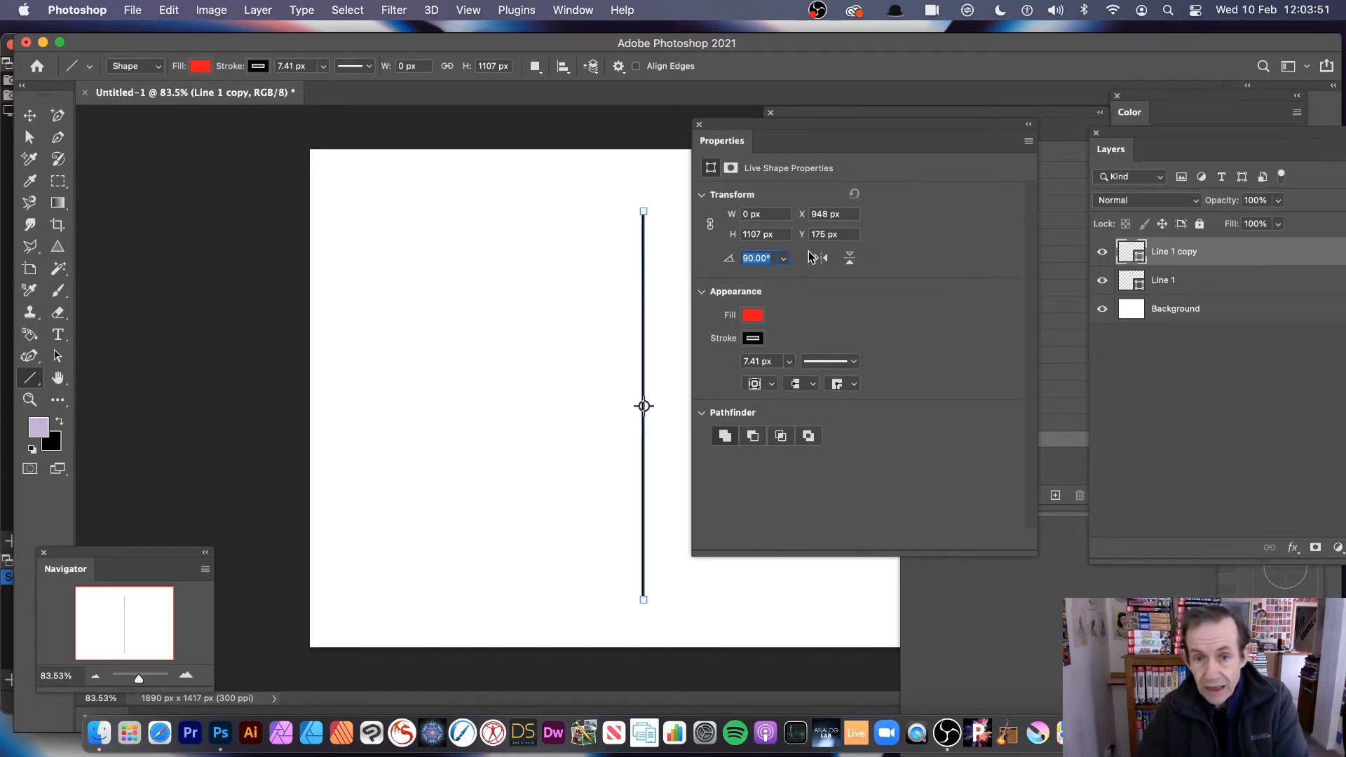
{"action": "type", "text": "80"}
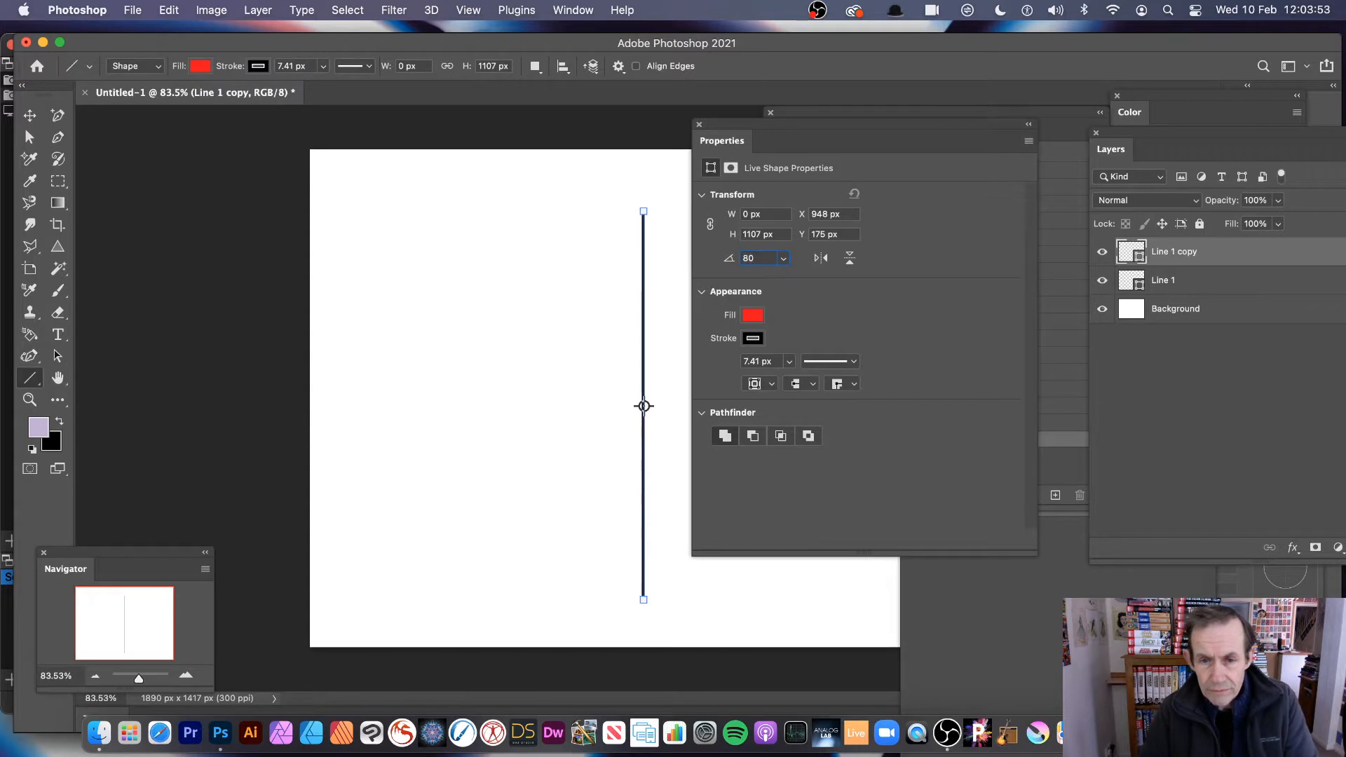
{"action": "key", "text": "Return"}
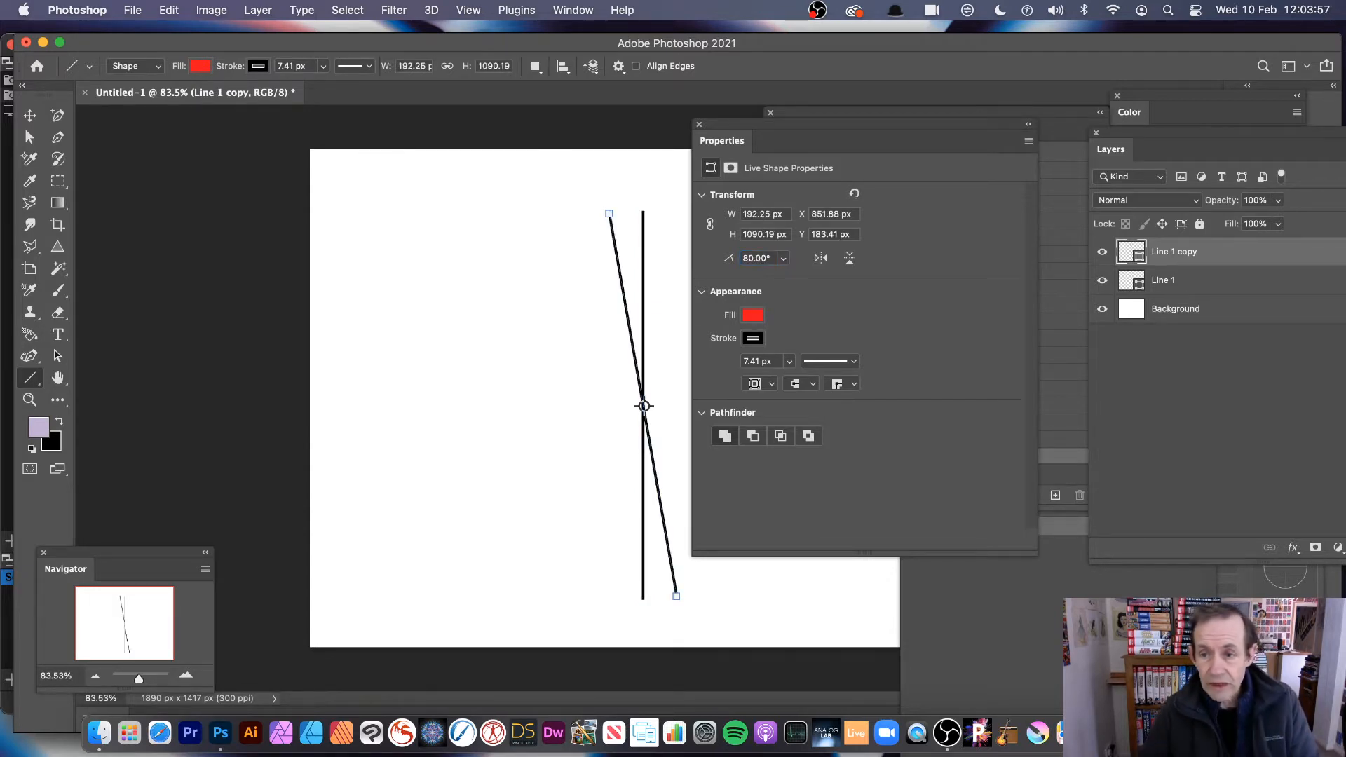
Step: Stop recording the action after its duplicate and rotate commands
{"action": "left_click_drag", "start_coordinate": [808, 125], "coordinate": [911, 330]}
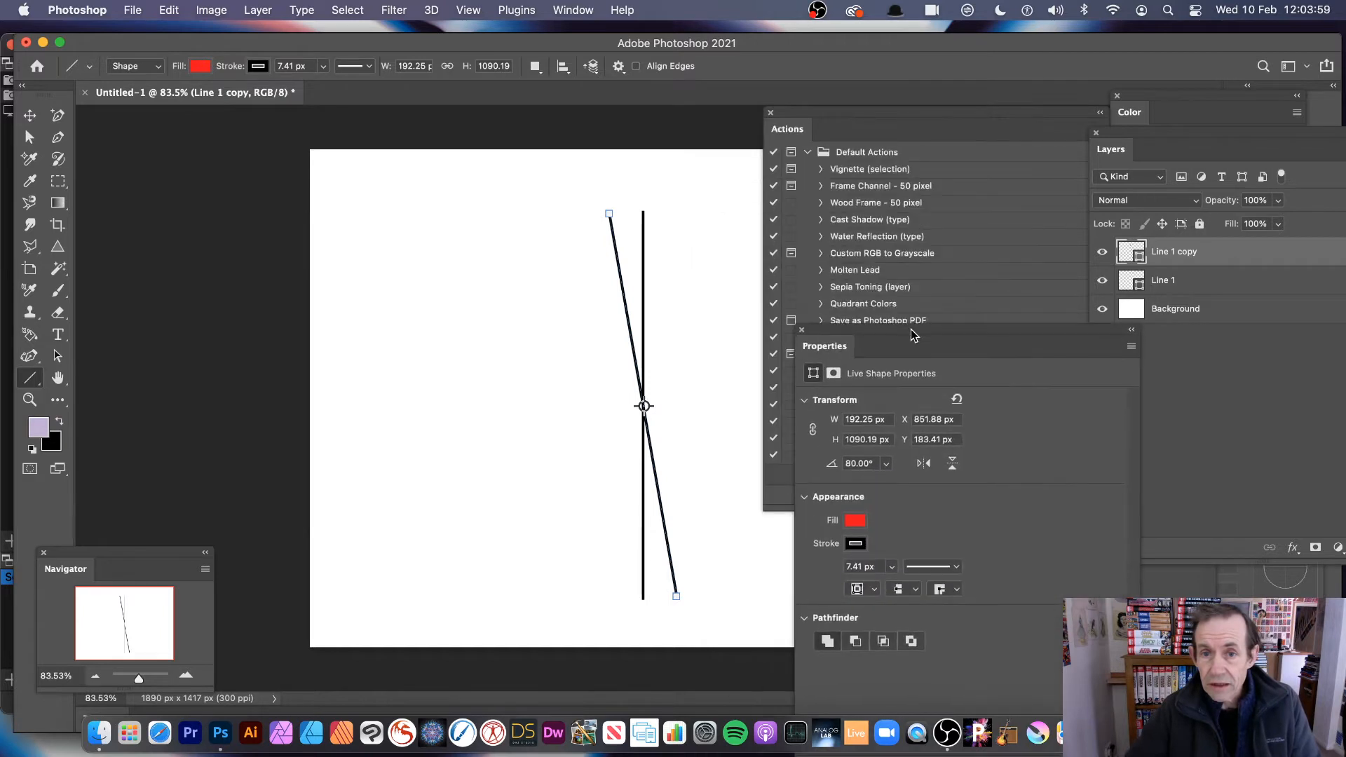
{"action": "left_click", "coordinate": [790, 133]}
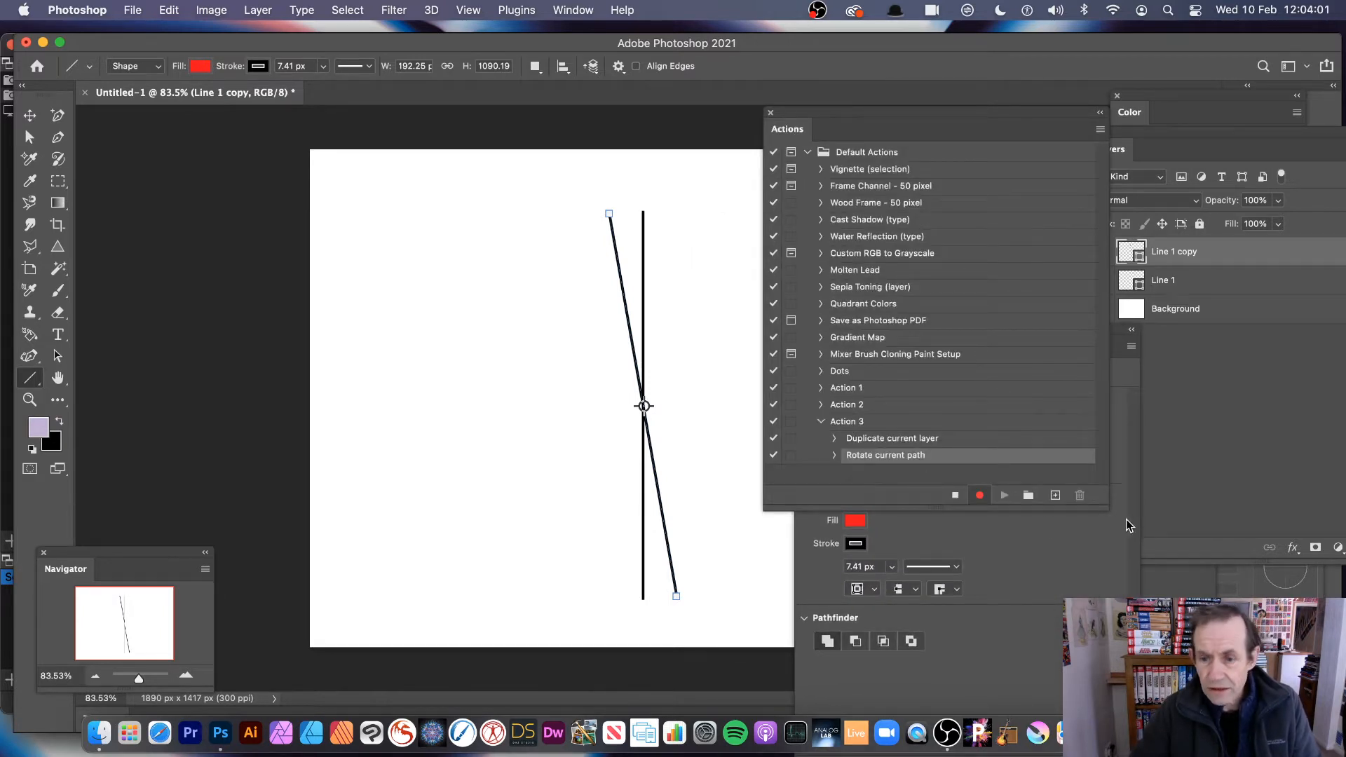
{"action": "left_click", "coordinate": [956, 497]}
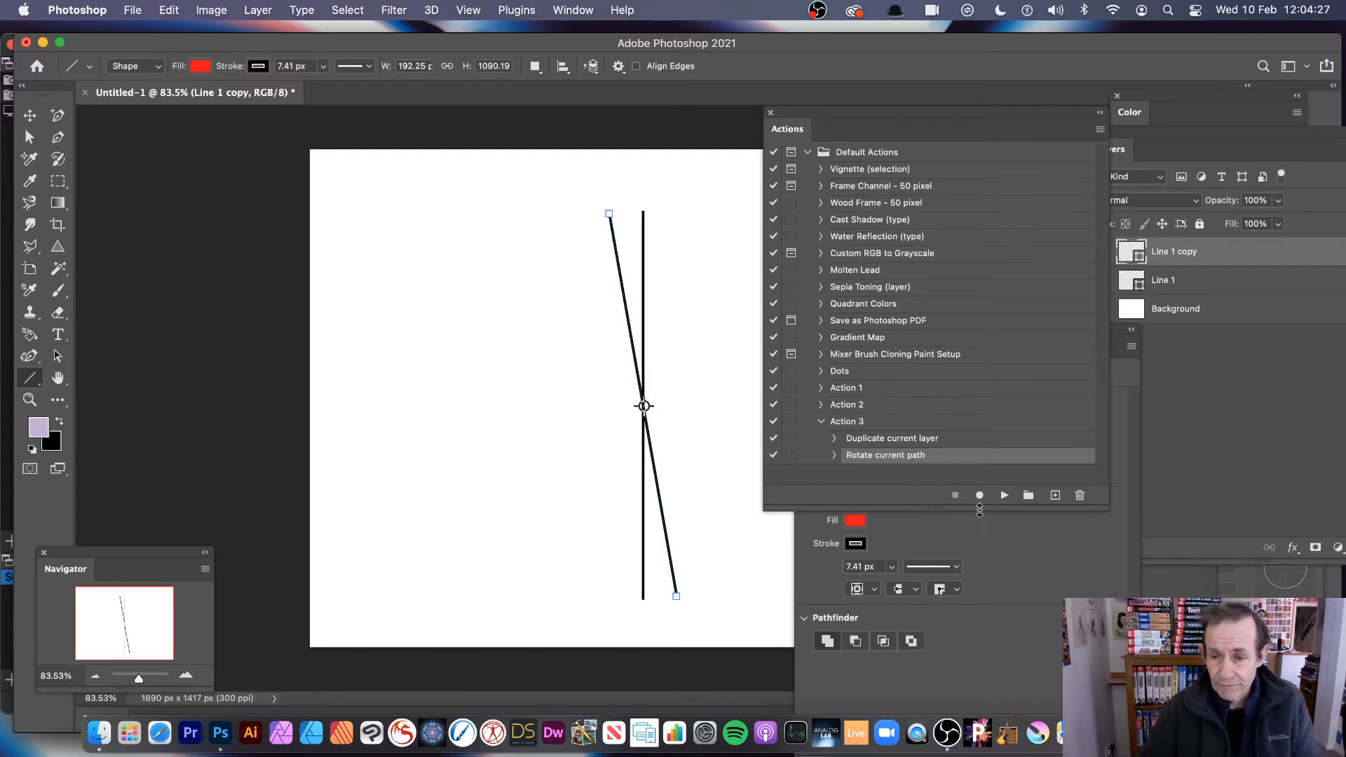
Step: Play the recorded Action 3 sixteen times so that rotated line copies complete the full circle of spokes
{"action": "left_click", "coordinate": [844, 422]}
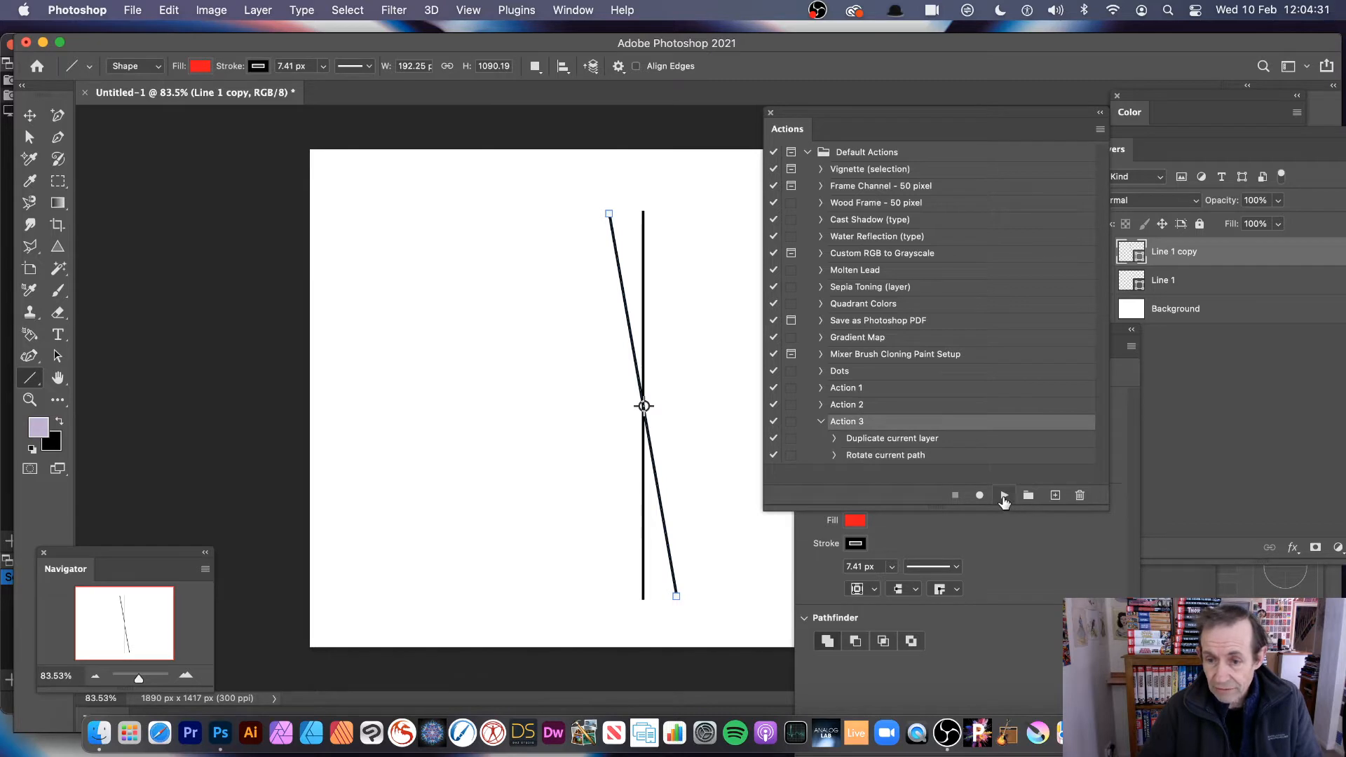
{"action": "left_click", "coordinate": [1004, 496]}
{"action": "left_click", "coordinate": [1004, 496]}
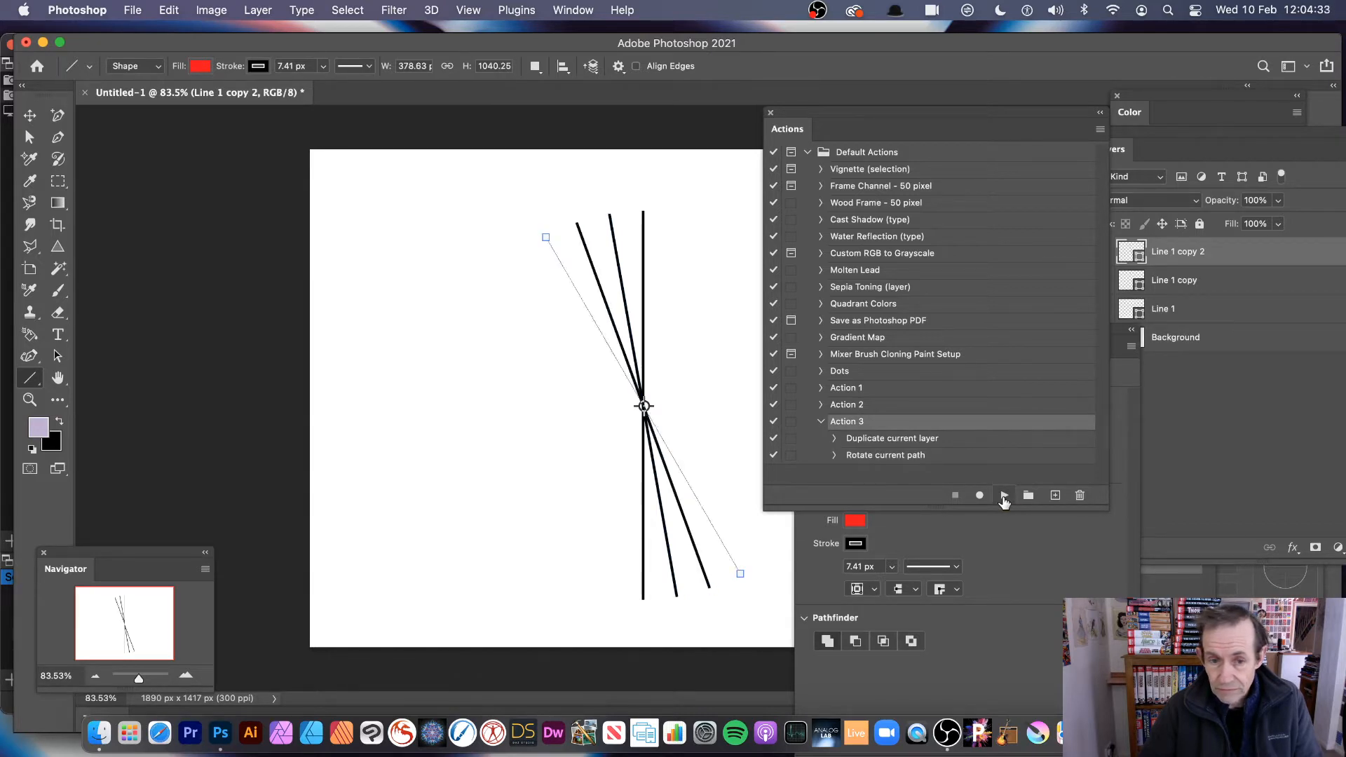
{"action": "left_click", "coordinate": [1004, 496]}
{"action": "left_click", "coordinate": [1003, 495]}
{"action": "left_click", "coordinate": [1003, 495]}
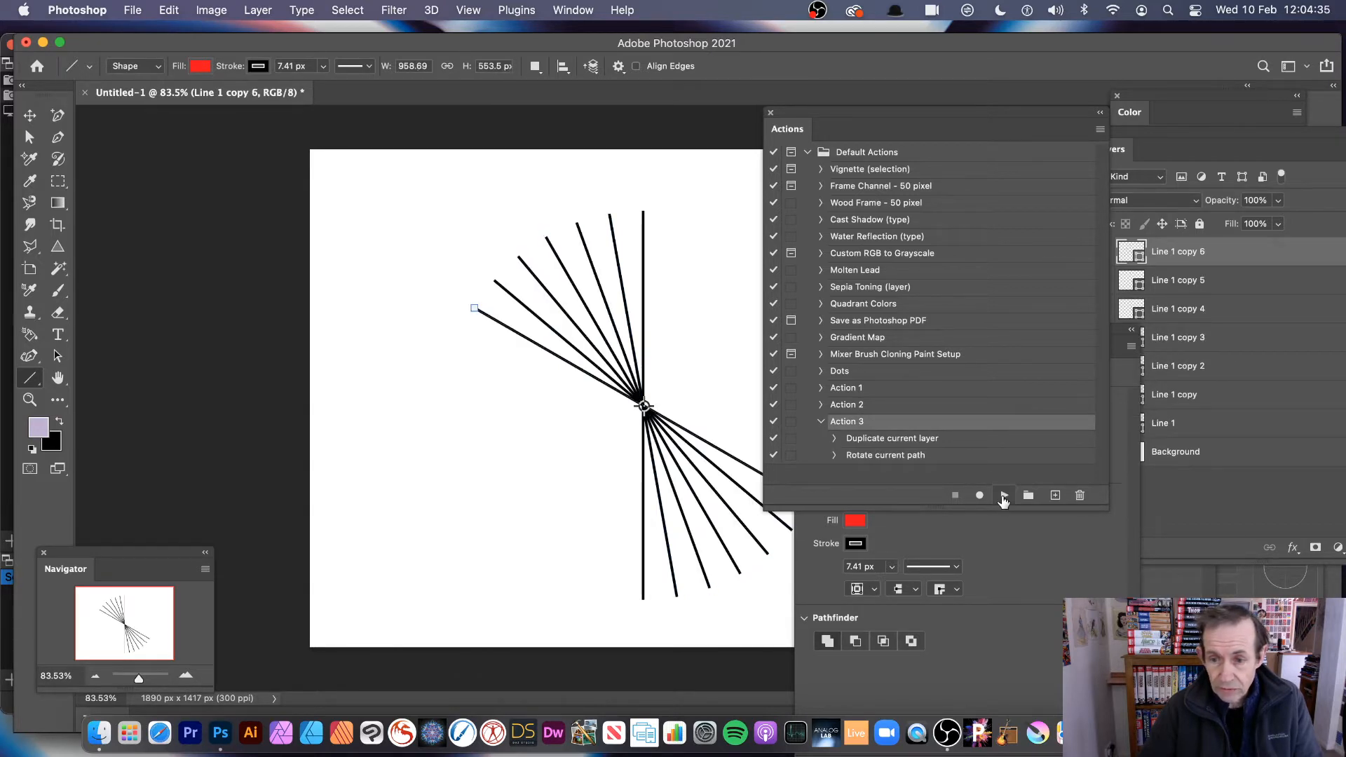
{"action": "left_click", "coordinate": [1004, 495]}
{"action": "left_click", "coordinate": [1004, 496]}
{"action": "left_click", "coordinate": [1004, 496]}
{"action": "left_click", "coordinate": [1003, 495]}
{"action": "left_click", "coordinate": [1003, 495]}
{"action": "left_click", "coordinate": [1004, 496]}
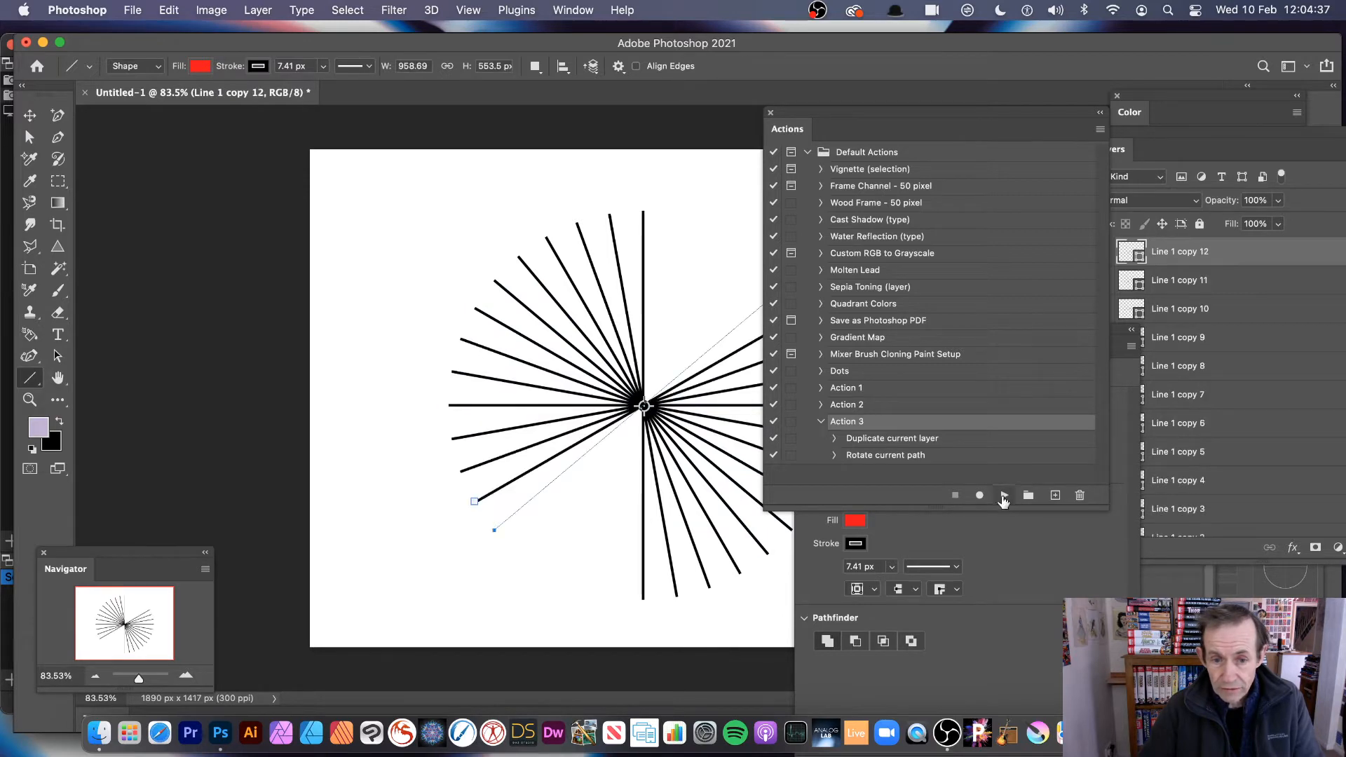
{"action": "left_click", "coordinate": [1004, 496]}
{"action": "left_click", "coordinate": [1004, 496]}
{"action": "left_click", "coordinate": [1004, 496]}
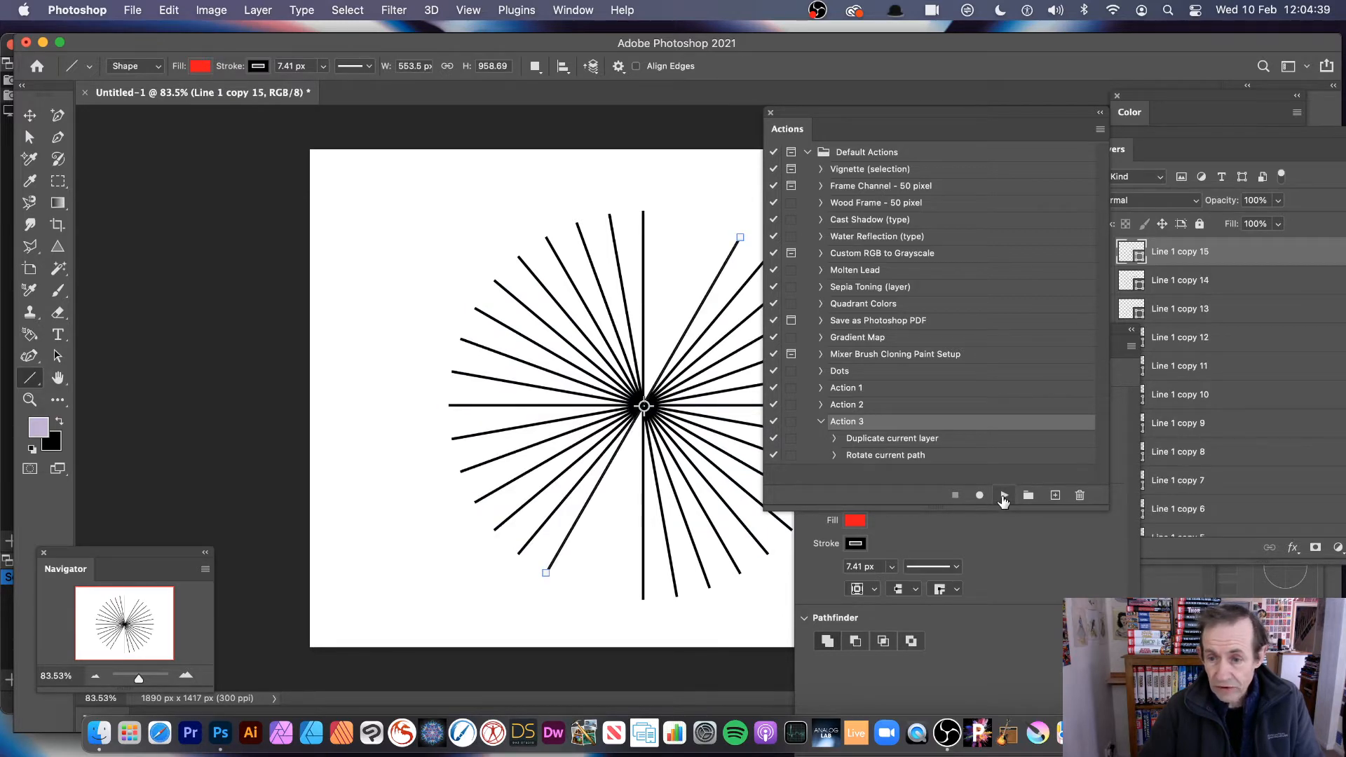
{"action": "left_click", "coordinate": [1004, 496]}
{"action": "left_click", "coordinate": [1003, 495]}
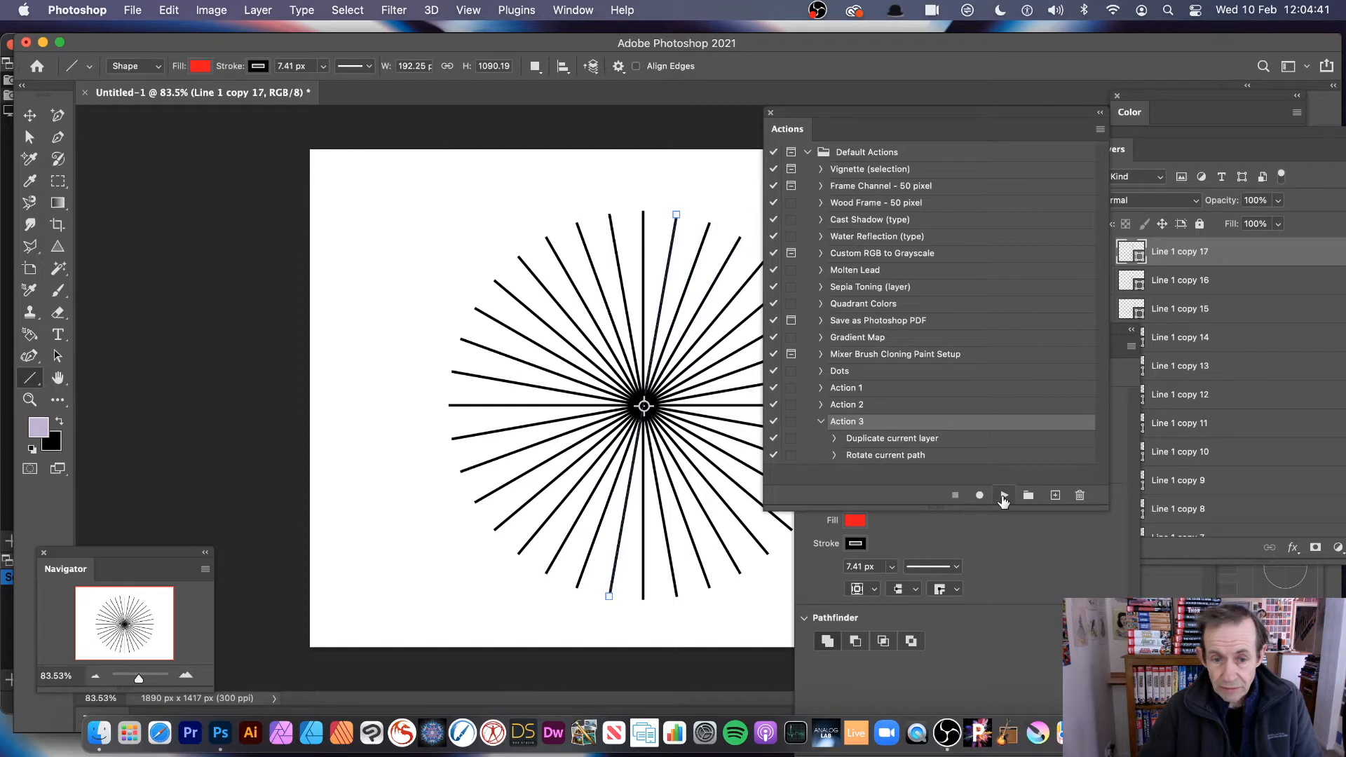
Step: Uncover more of the star and check the Line tool's drawing modes, keeping Shape
{"action": "left_click_drag", "start_coordinate": [817, 112], "coordinate": [952, 129]}
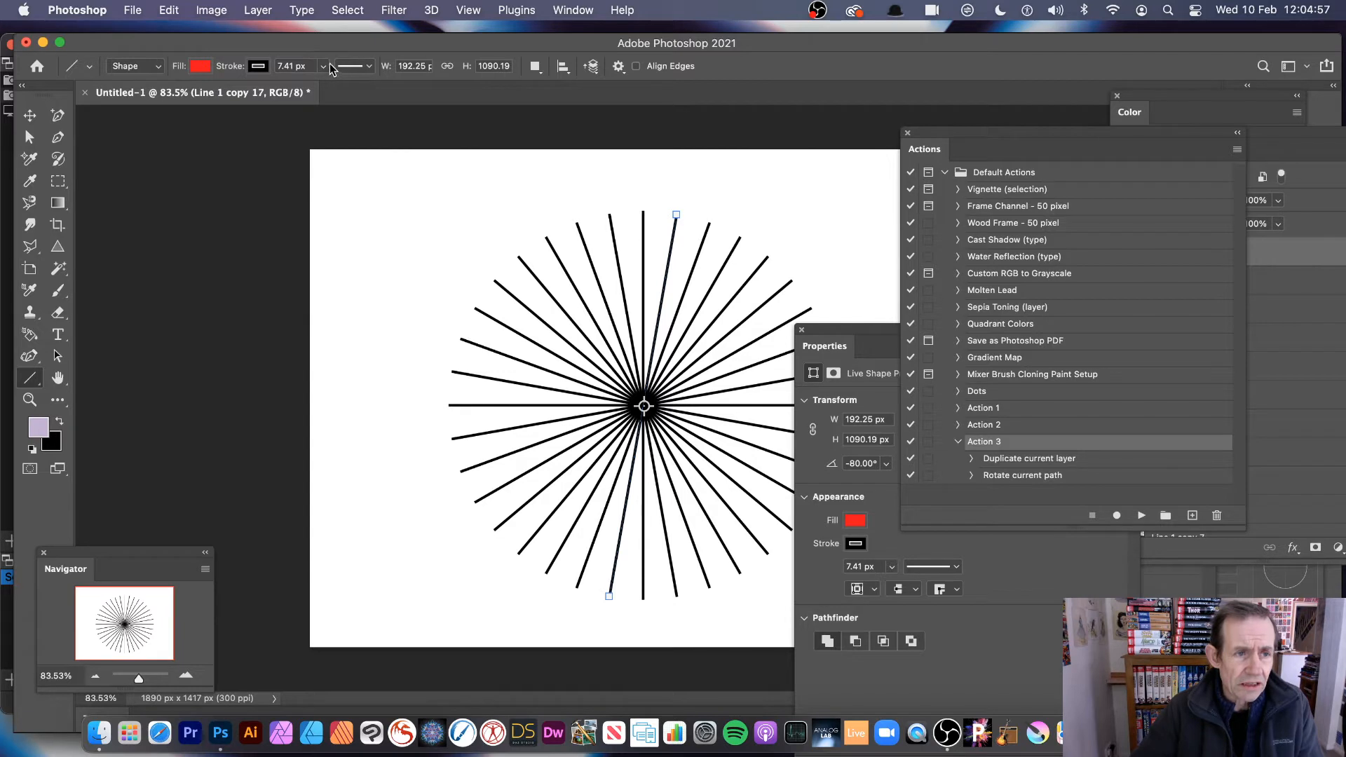
{"action": "left_click", "coordinate": [133, 66]}
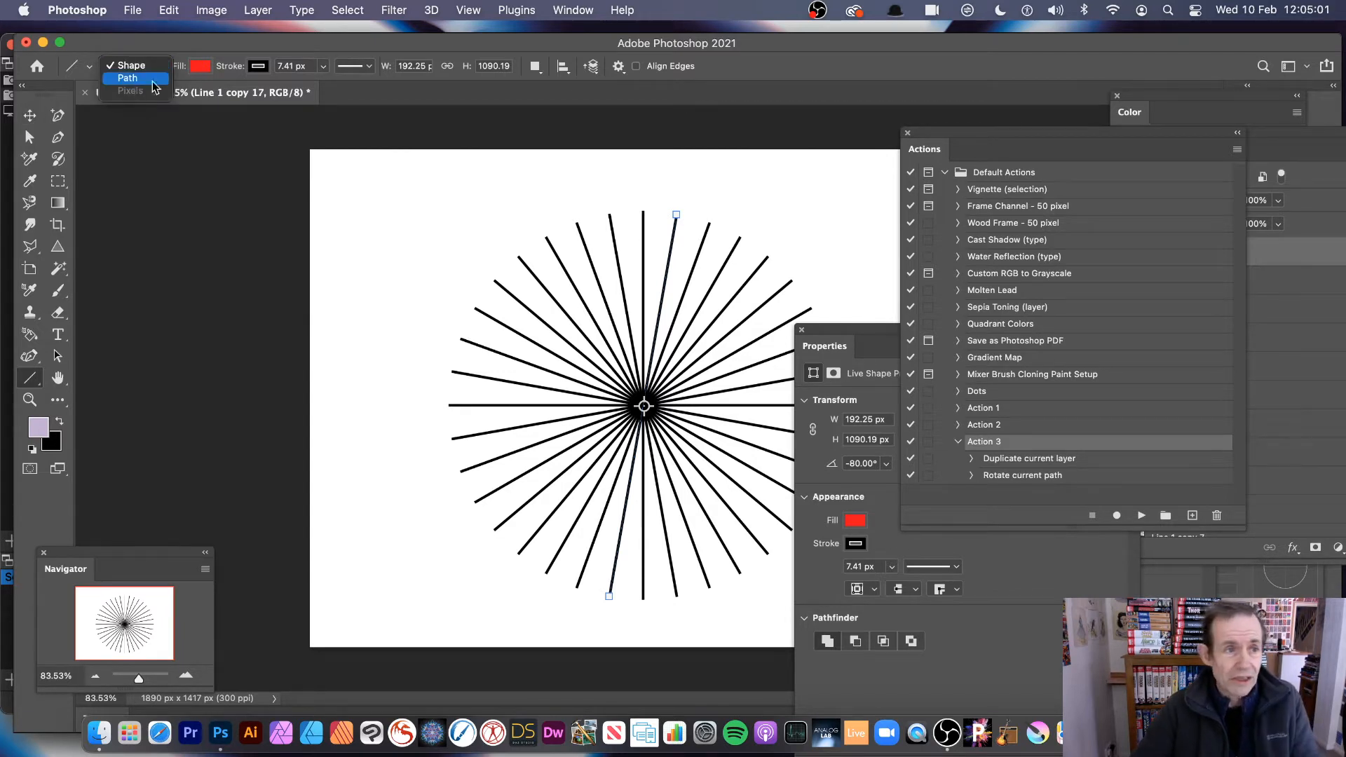
{"action": "left_click", "coordinate": [130, 65]}
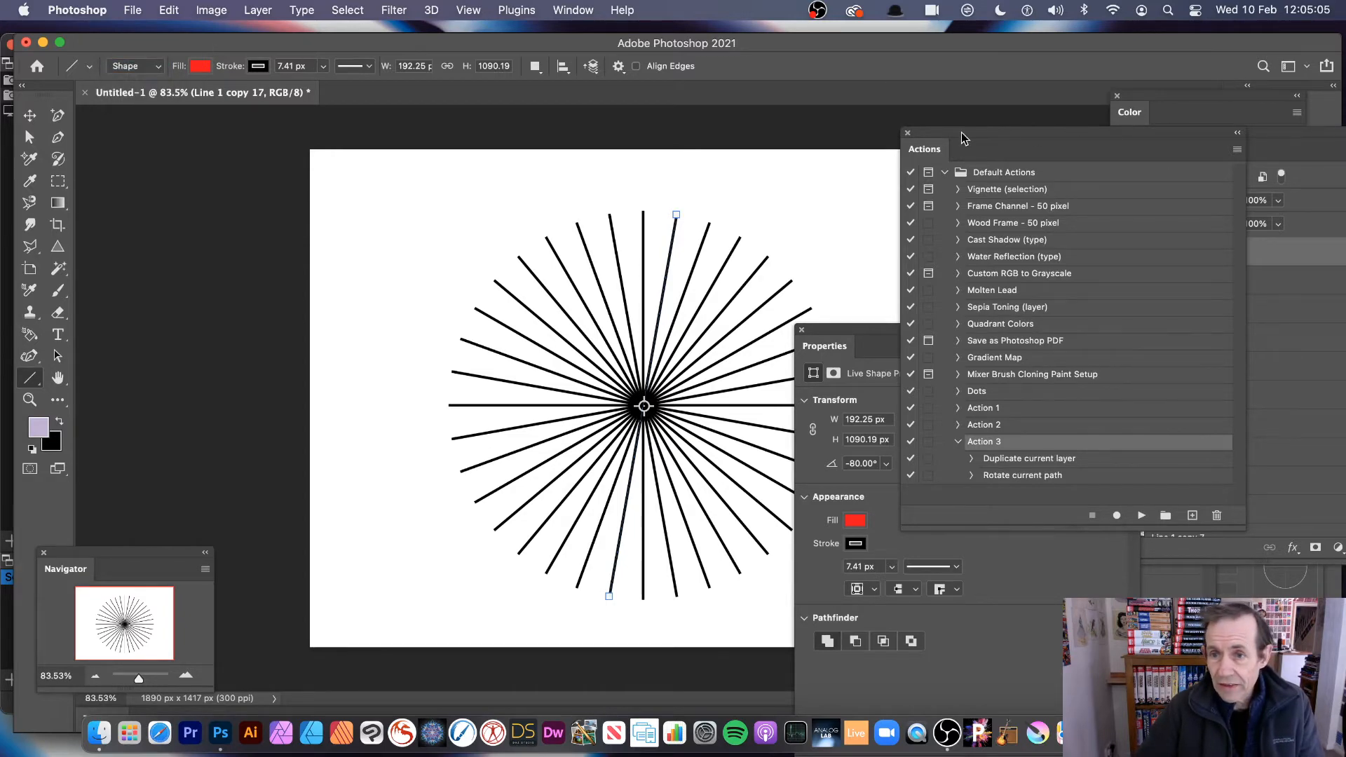
Step: Select all the line layers from Line 1 copy 17 down to Line 1 and merge their shapes into one layer
{"action": "left_click_drag", "start_coordinate": [964, 137], "coordinate": [984, 259]}
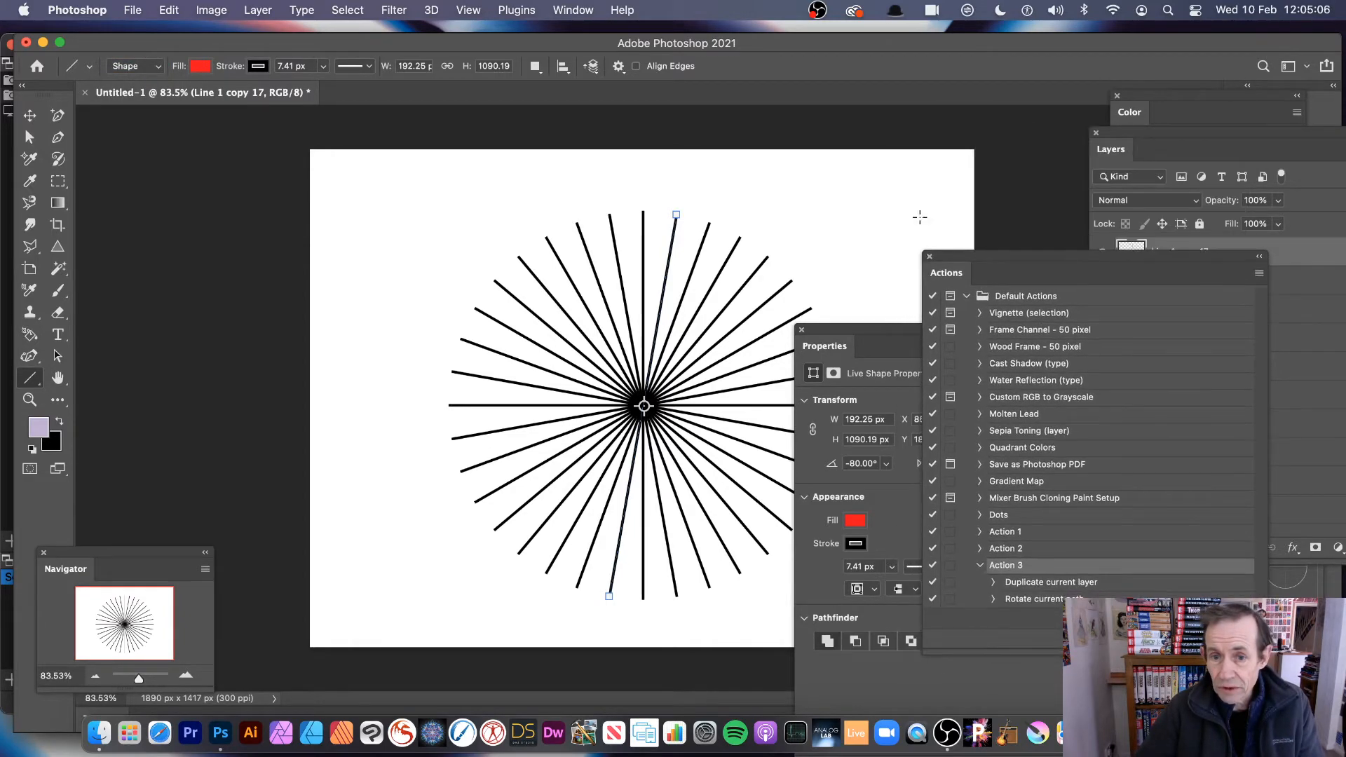
{"action": "left_click", "coordinate": [579, 12]}
{"action": "left_click", "coordinate": [610, 348]}
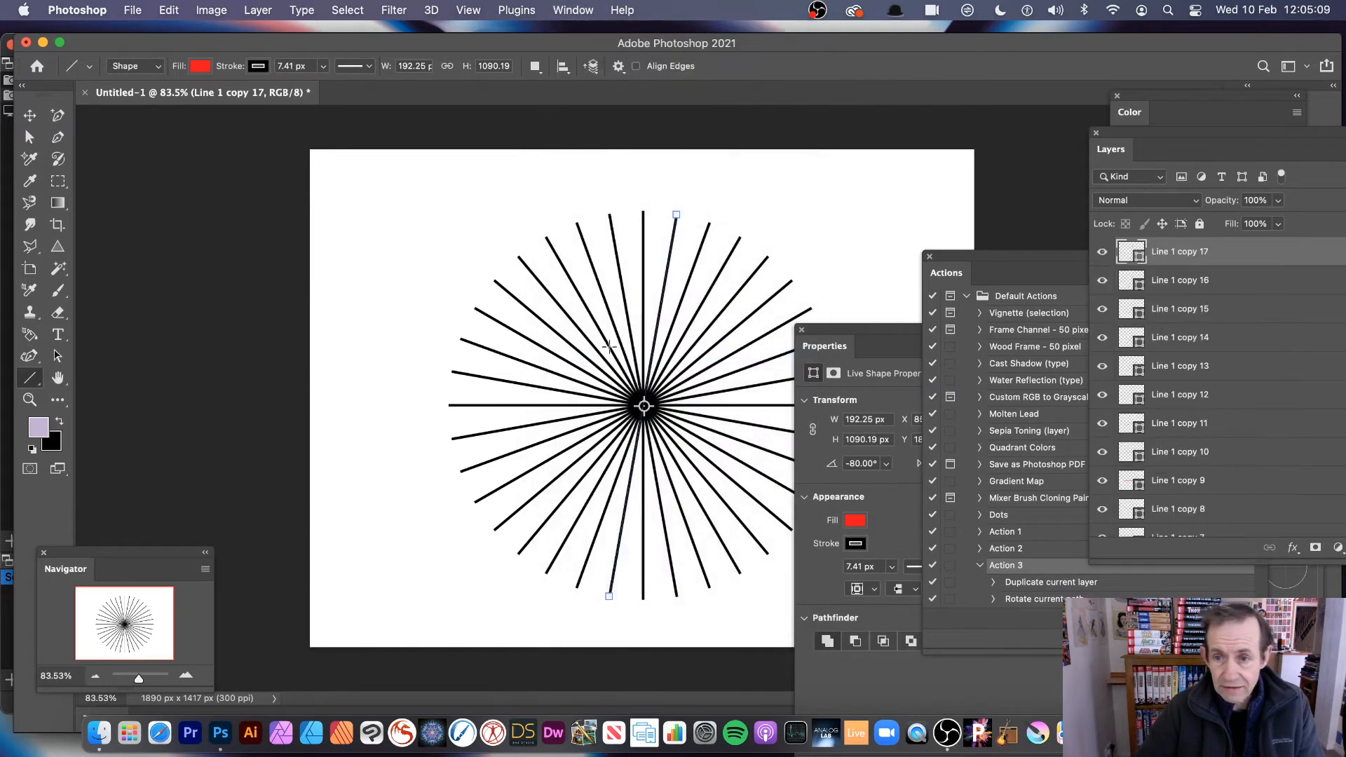
{"action": "left_click_drag", "start_coordinate": [1106, 145], "coordinate": [743, 149]}
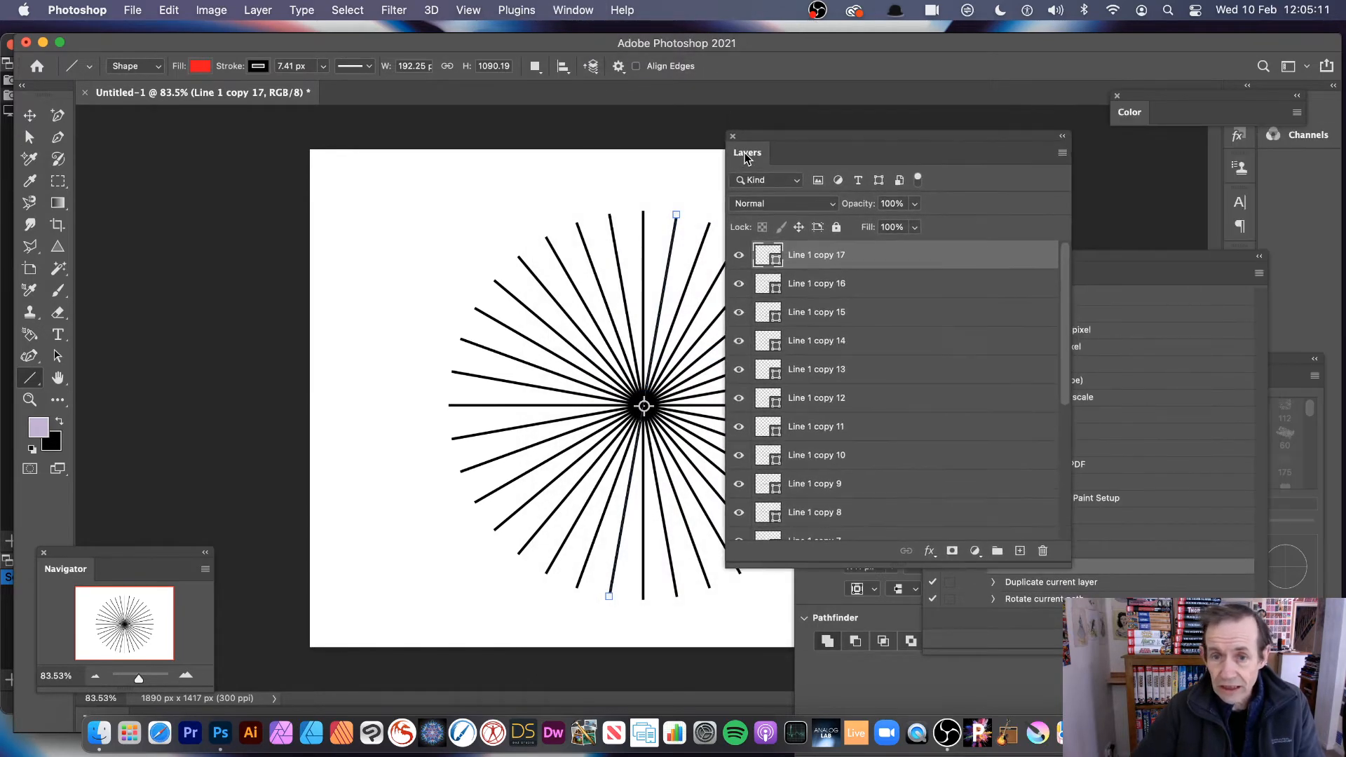
{"action": "left_click_drag", "start_coordinate": [1066, 372], "coordinate": [1065, 508]}
{"action": "left_click", "coordinate": [802, 499], "text": "shift"}
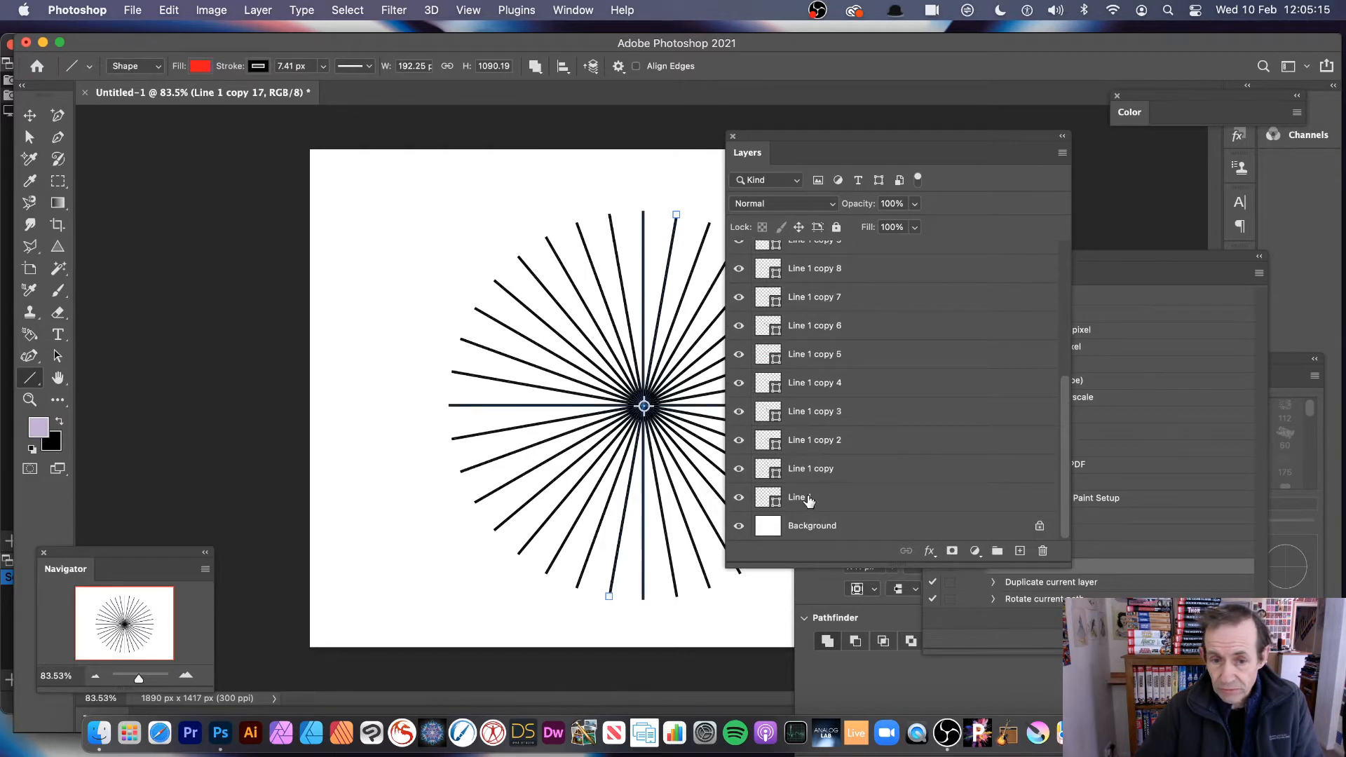
{"action": "left_click", "coordinate": [258, 11]}
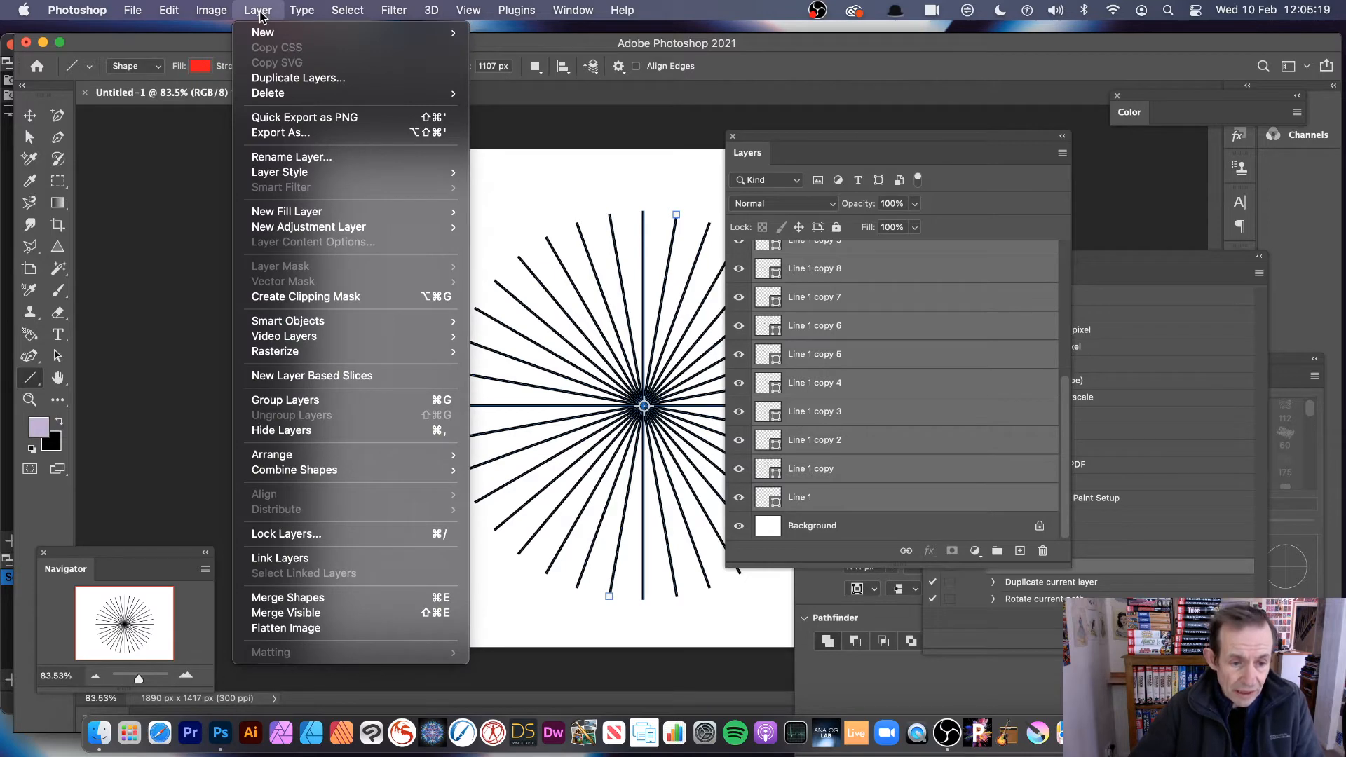
{"action": "left_click", "coordinate": [323, 597]}
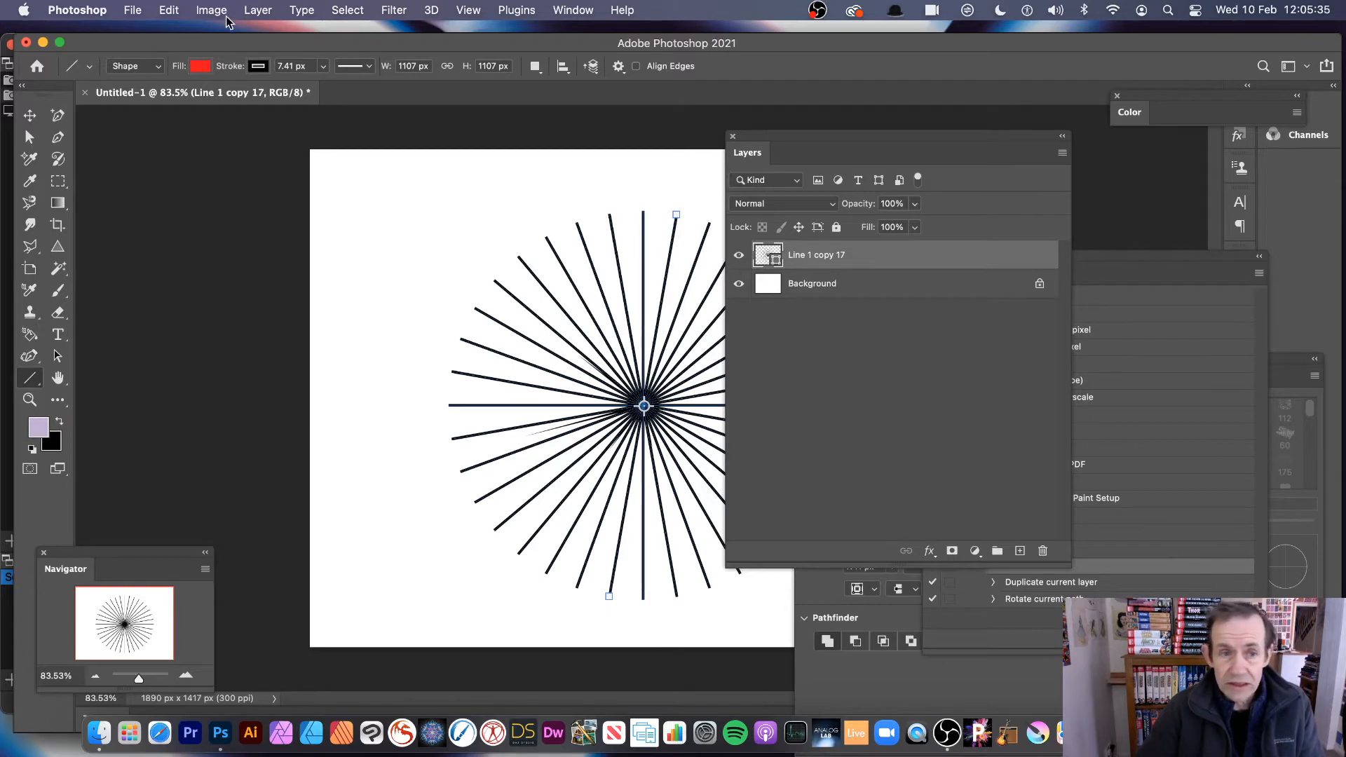
Step: Convert the merged Line 1 copy 17 star layer to a smart object
{"action": "left_click", "coordinate": [258, 11]}
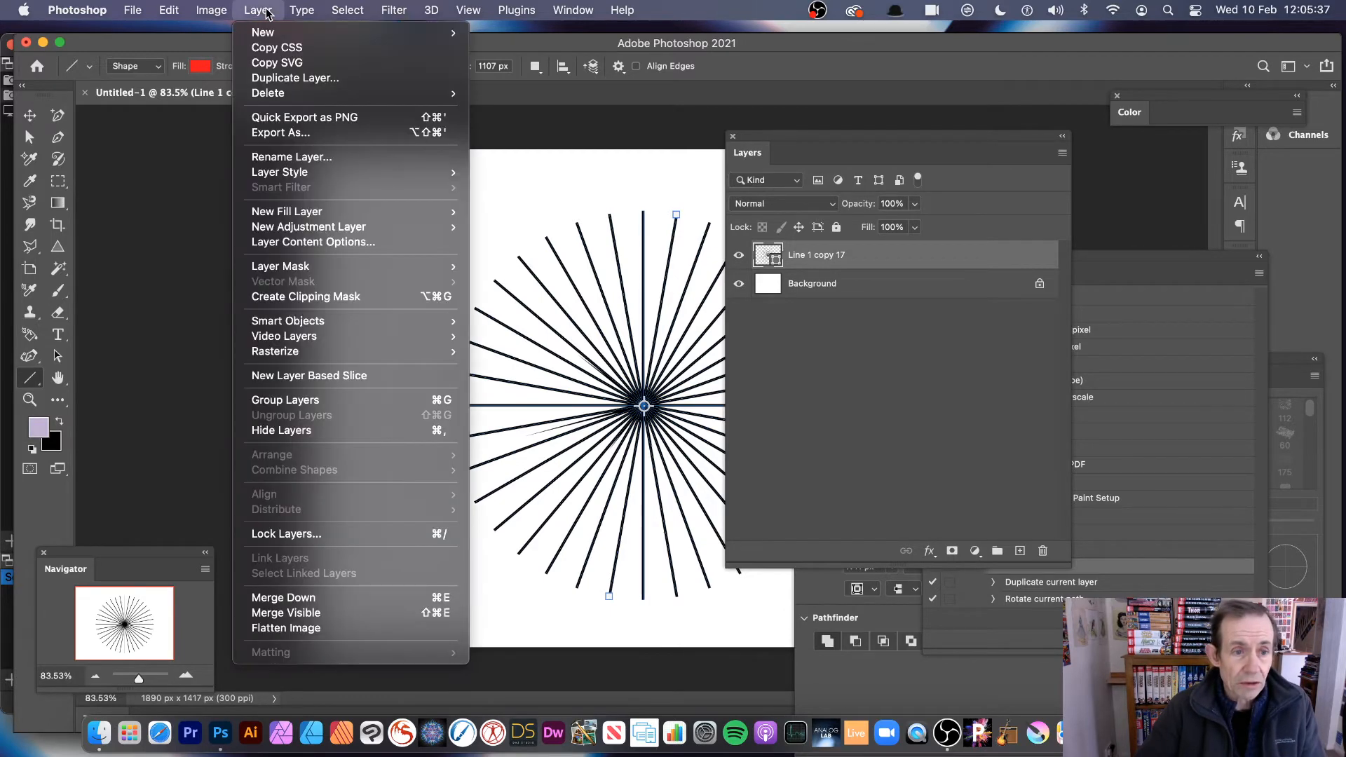
{"action": "mouse_move", "coordinate": [280, 323]}
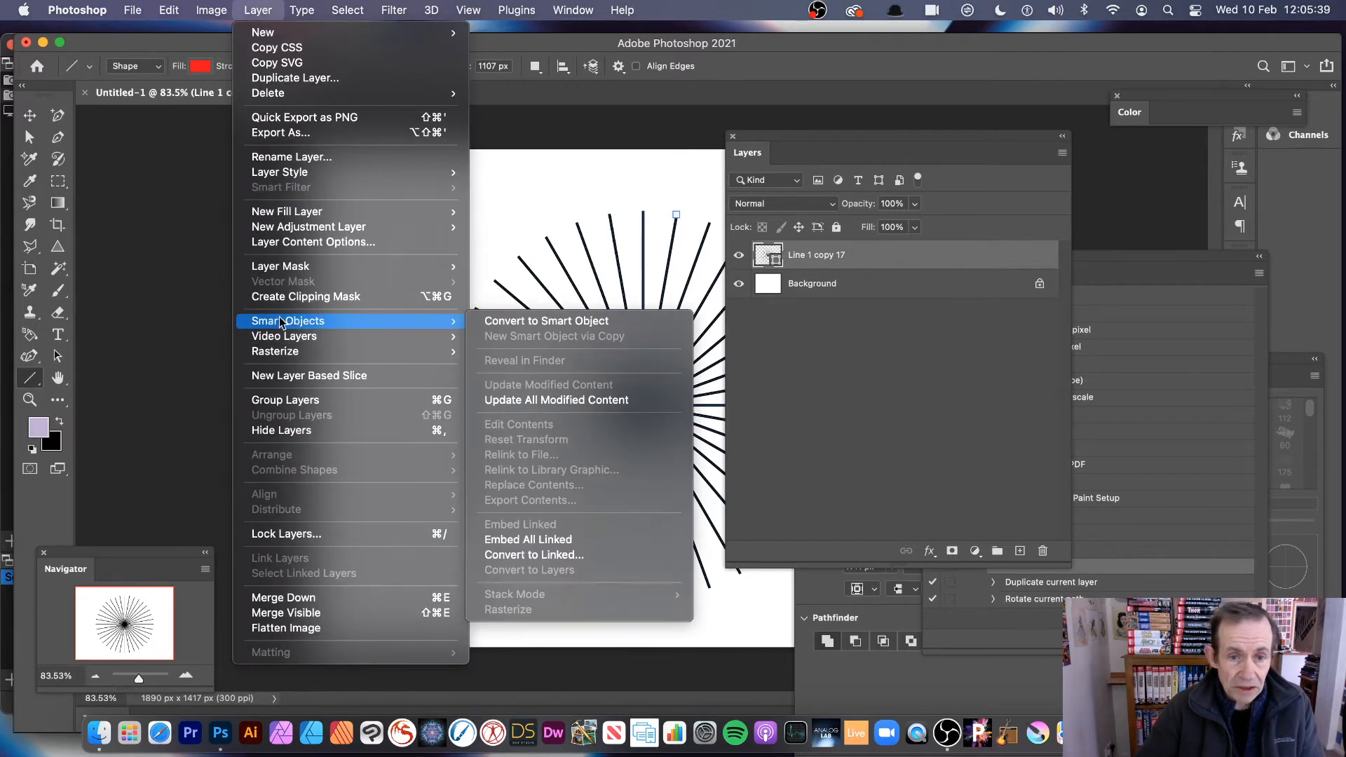
{"action": "left_click", "coordinate": [534, 321]}
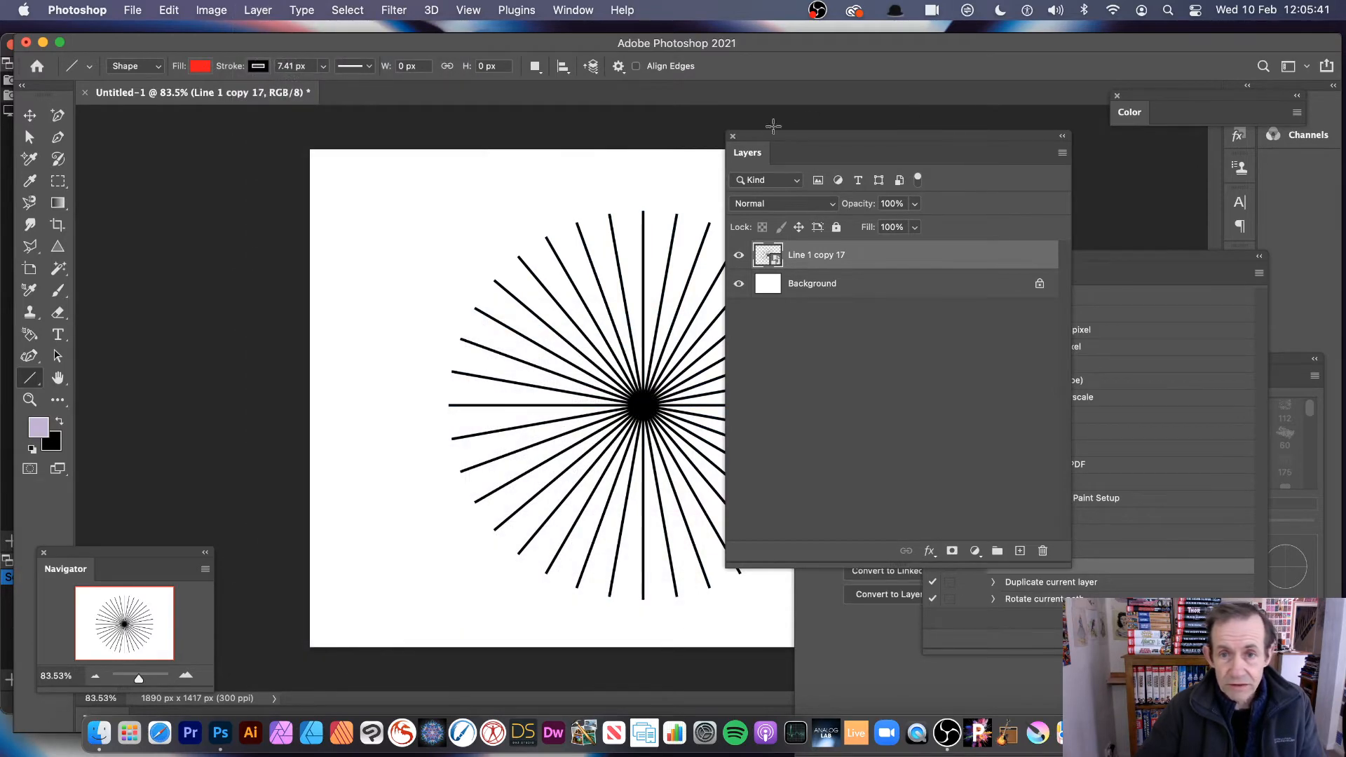
Step: Move the star smart object left with the Move tool to an X position of about 135 px
{"action": "left_click_drag", "start_coordinate": [767, 138], "coordinate": [878, 145]}
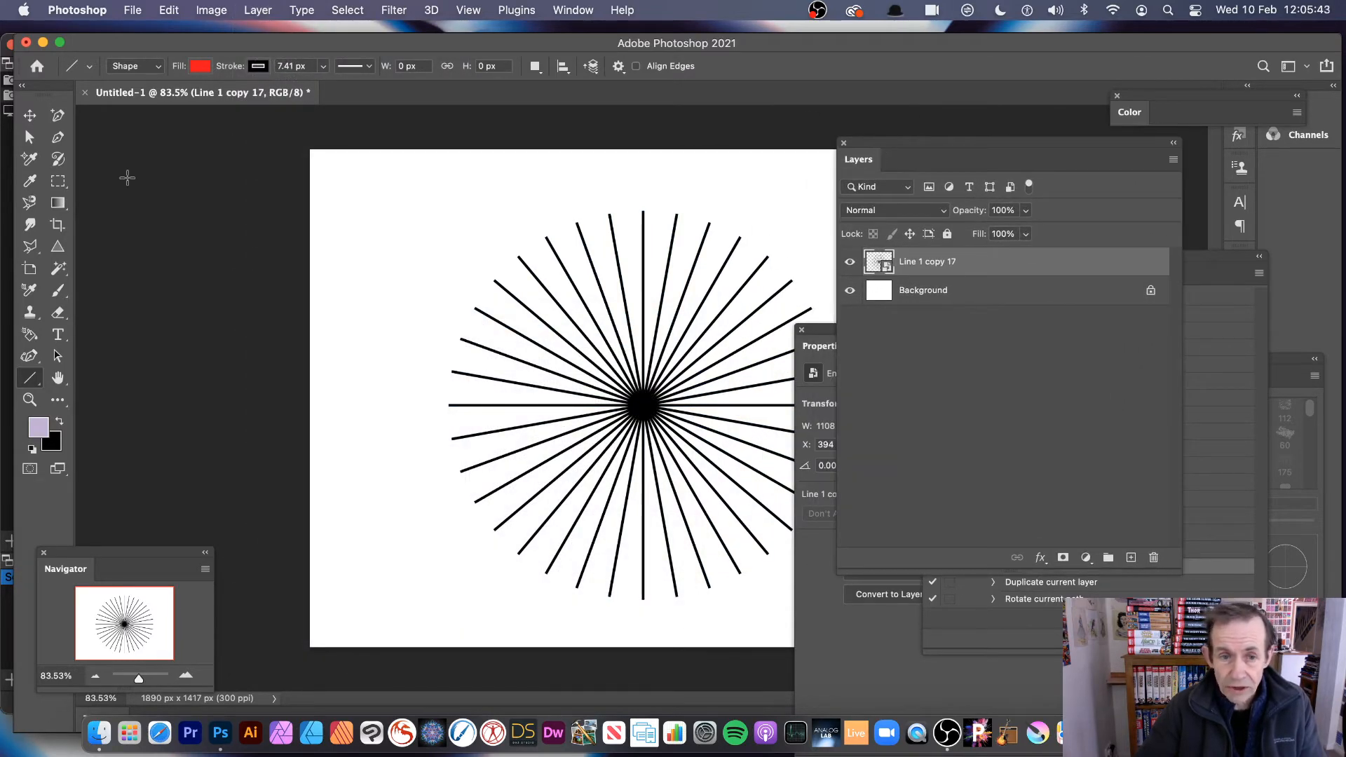
{"action": "left_click", "coordinate": [29, 115]}
{"action": "left_click_drag", "start_coordinate": [667, 367], "coordinate": [553, 385]}
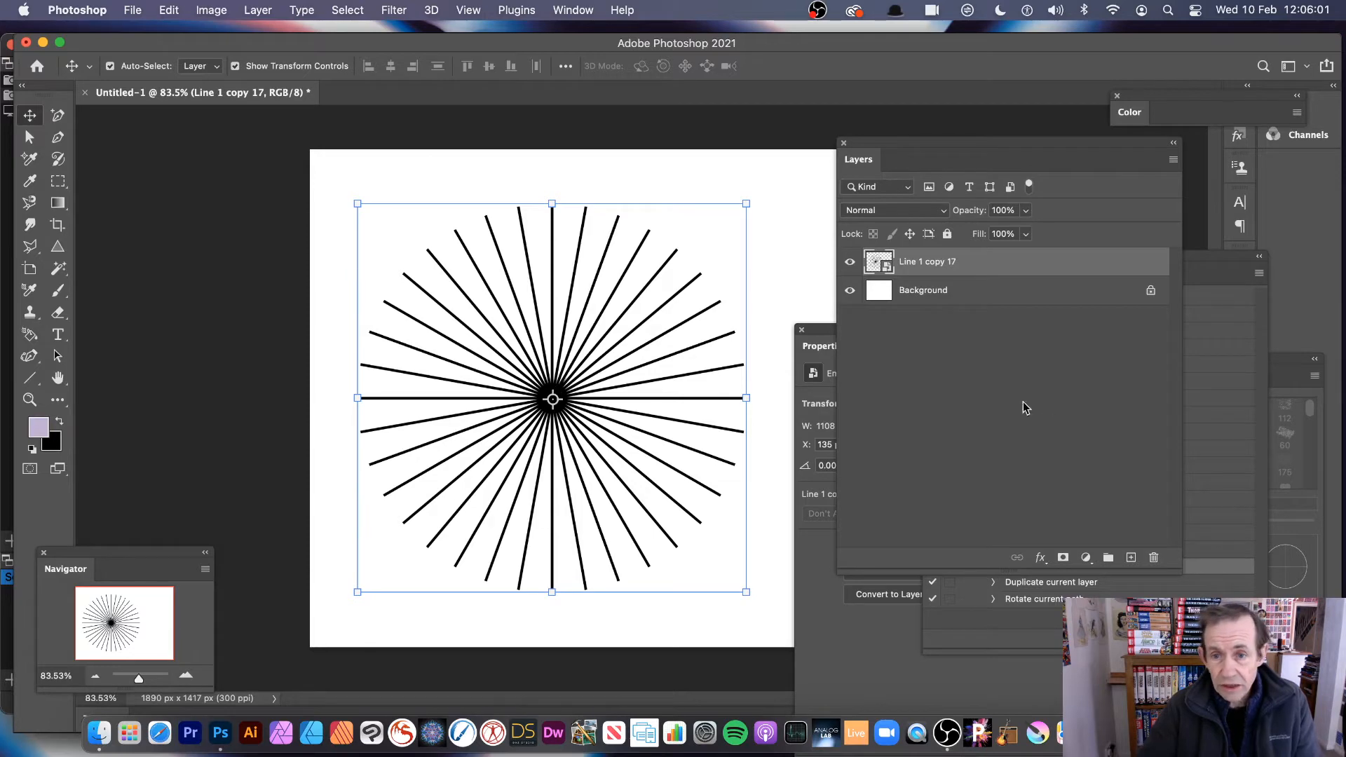
Step: Open the smart object's contents and scale the star proportionally to about 86%, leaving a margin on all sides
{"action": "double_click", "coordinate": [886, 278]}
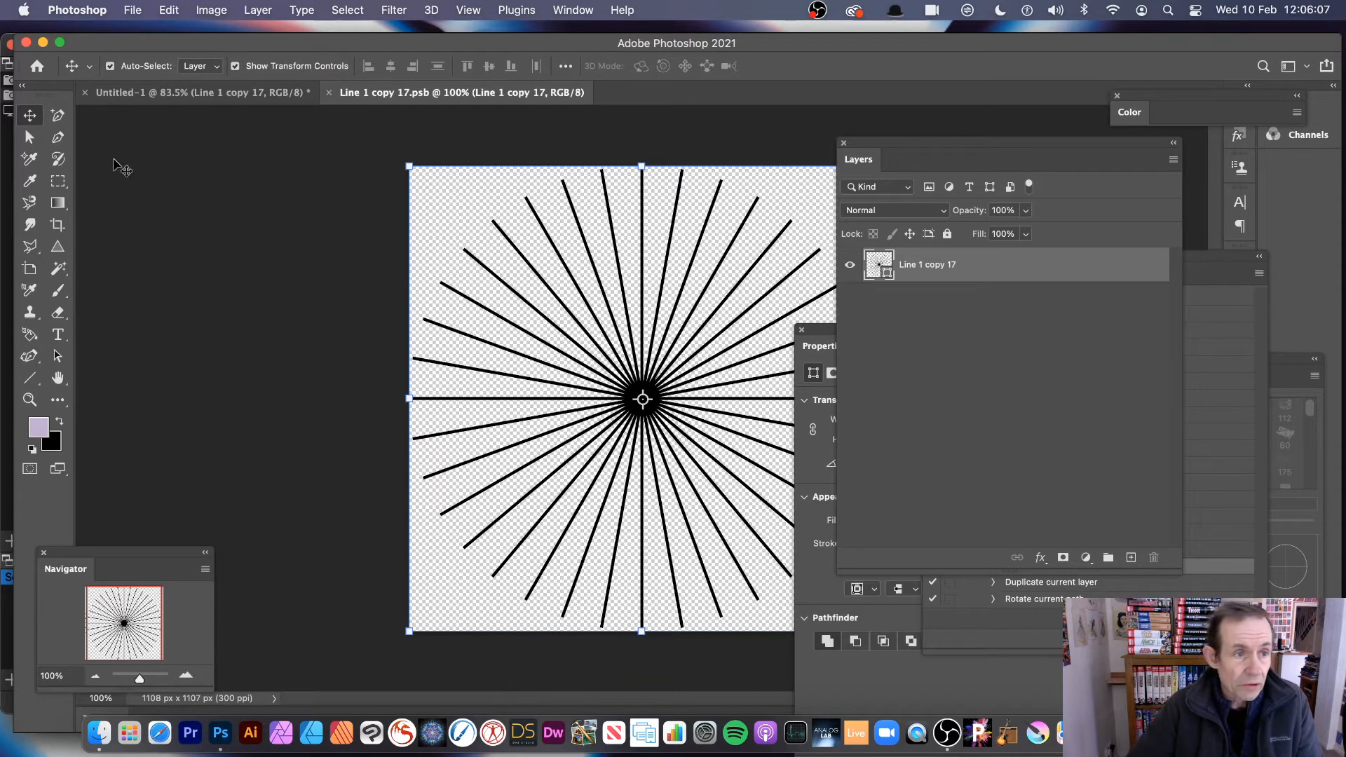
{"action": "left_click", "coordinate": [814, 344]}
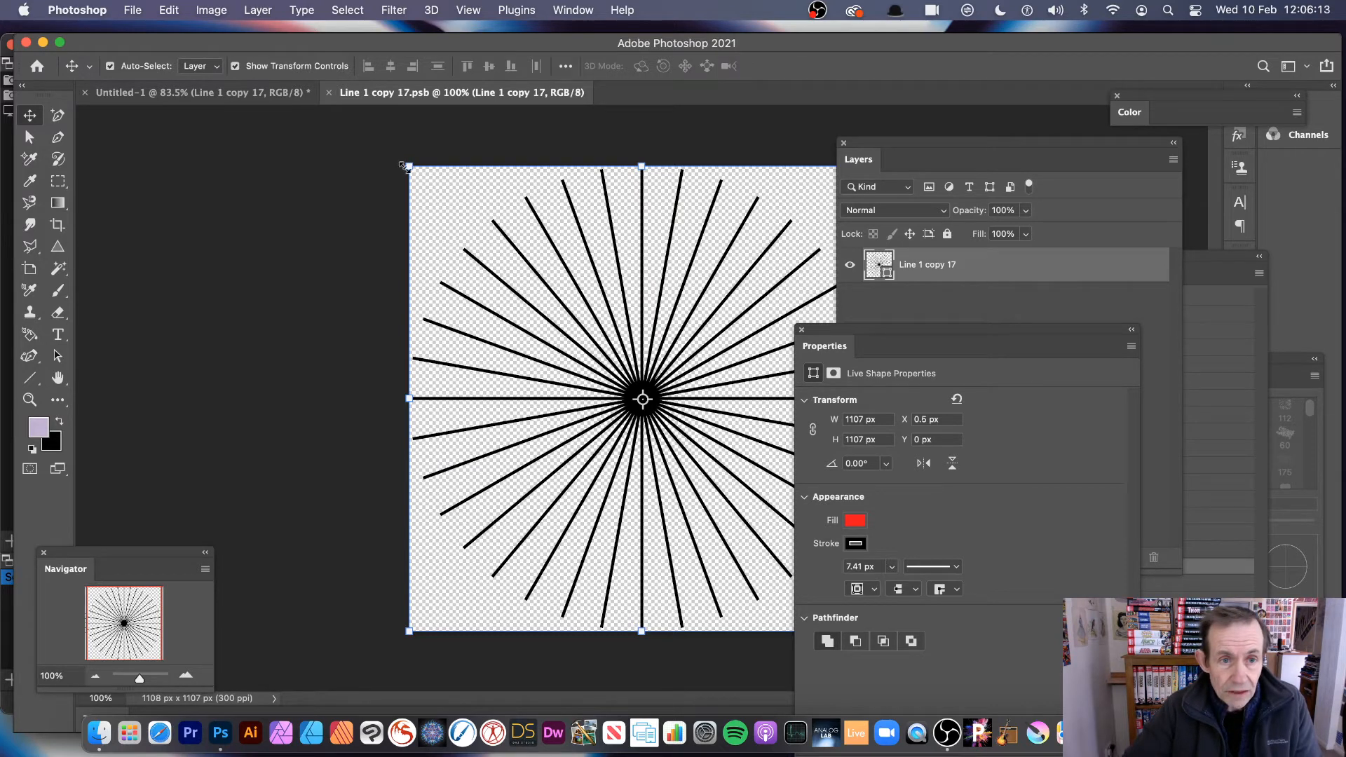
{"action": "left_click_drag", "start_coordinate": [405, 167], "coordinate": [466, 204]}
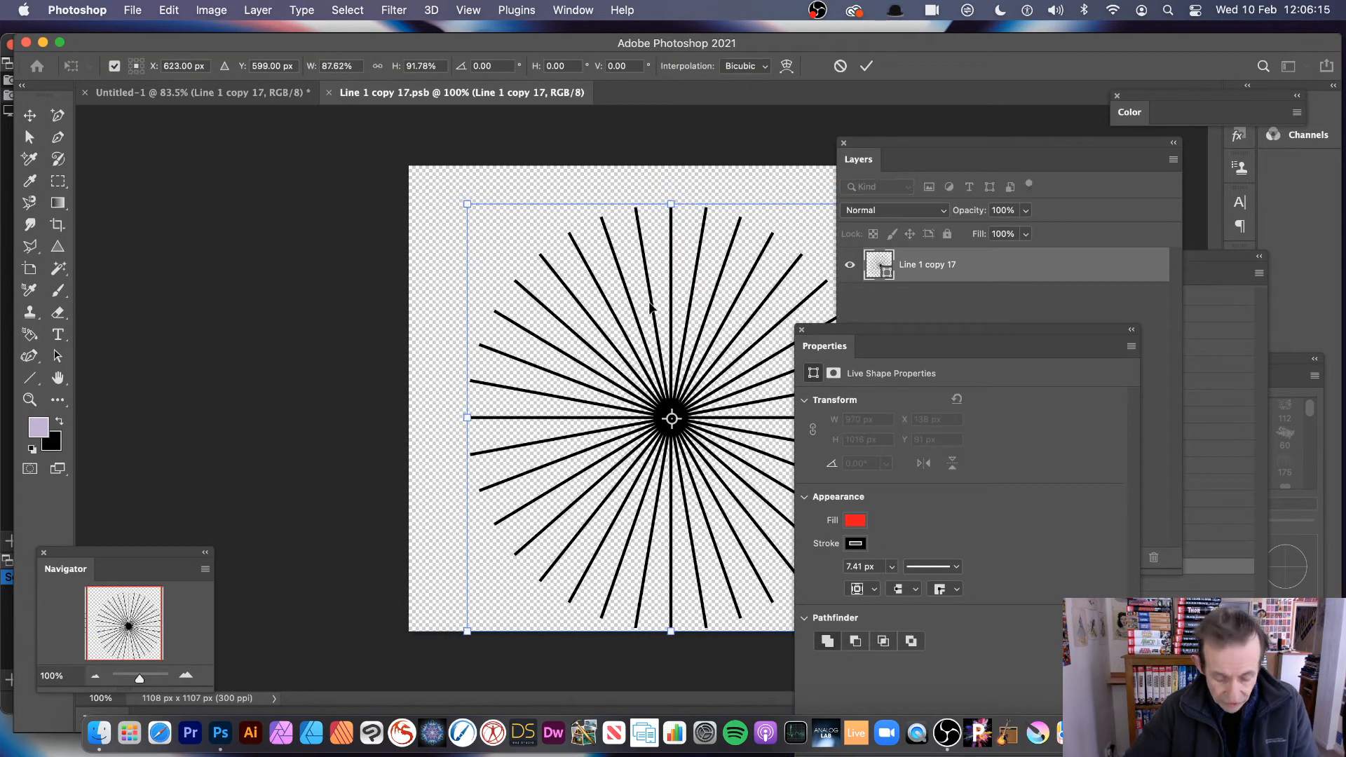
{"action": "key", "text": "super+z"}
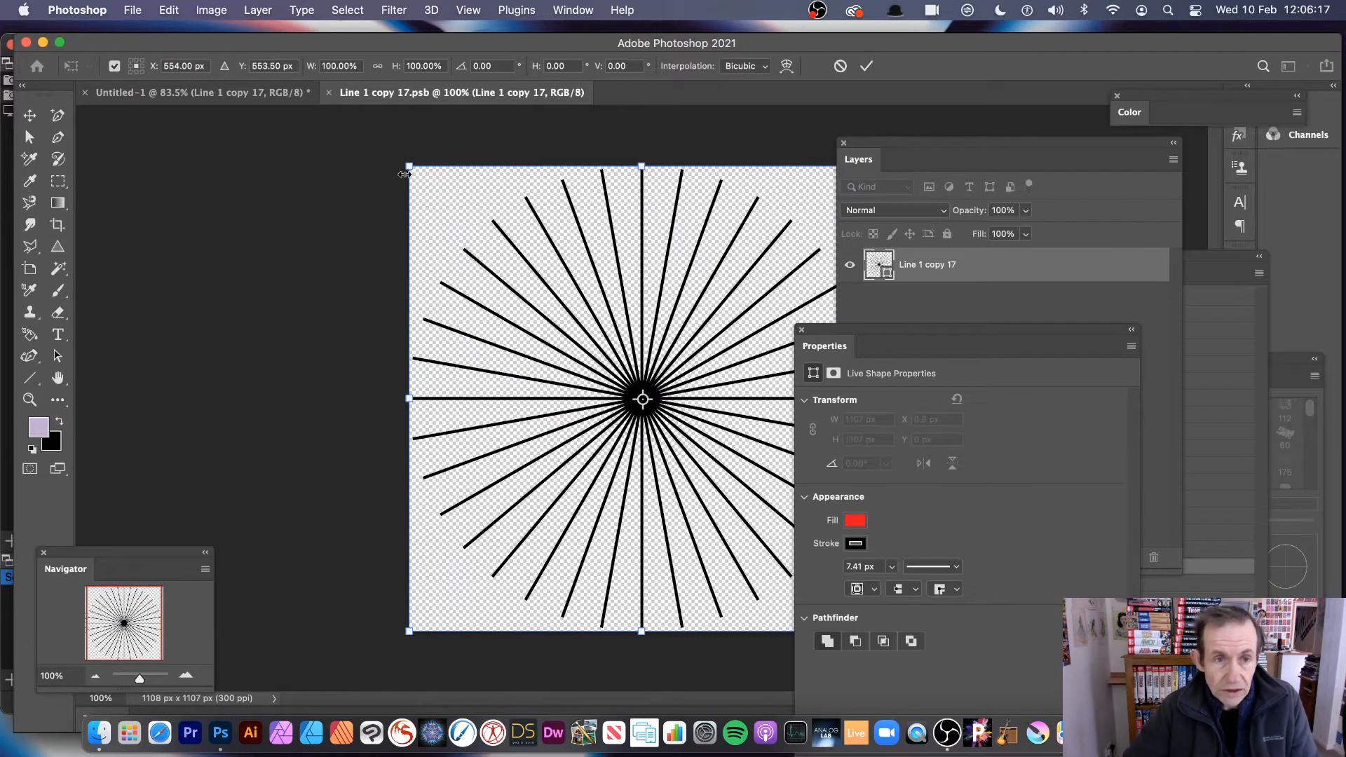
{"action": "left_click_drag", "start_coordinate": [405, 168], "coordinate": [472, 222]}
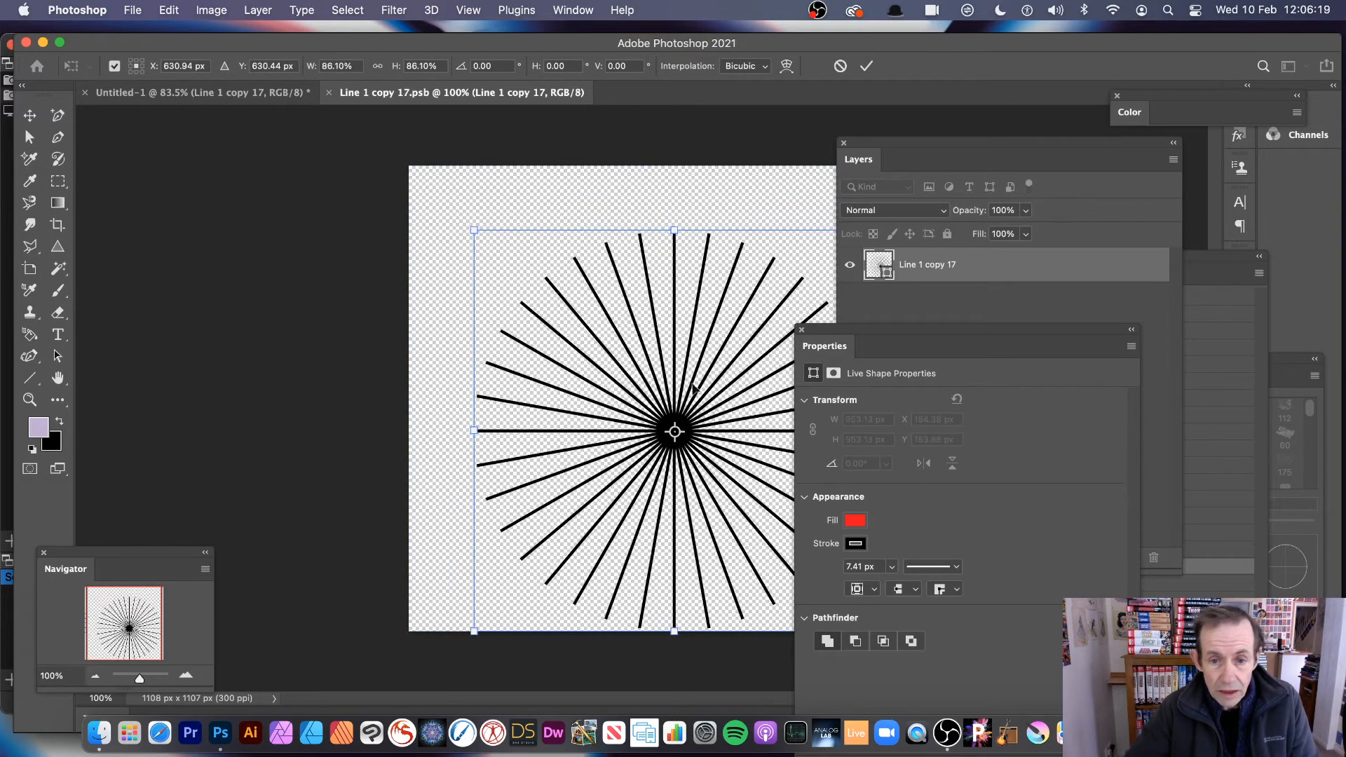
{"action": "left_click_drag", "start_coordinate": [691, 387], "coordinate": [651, 340]}
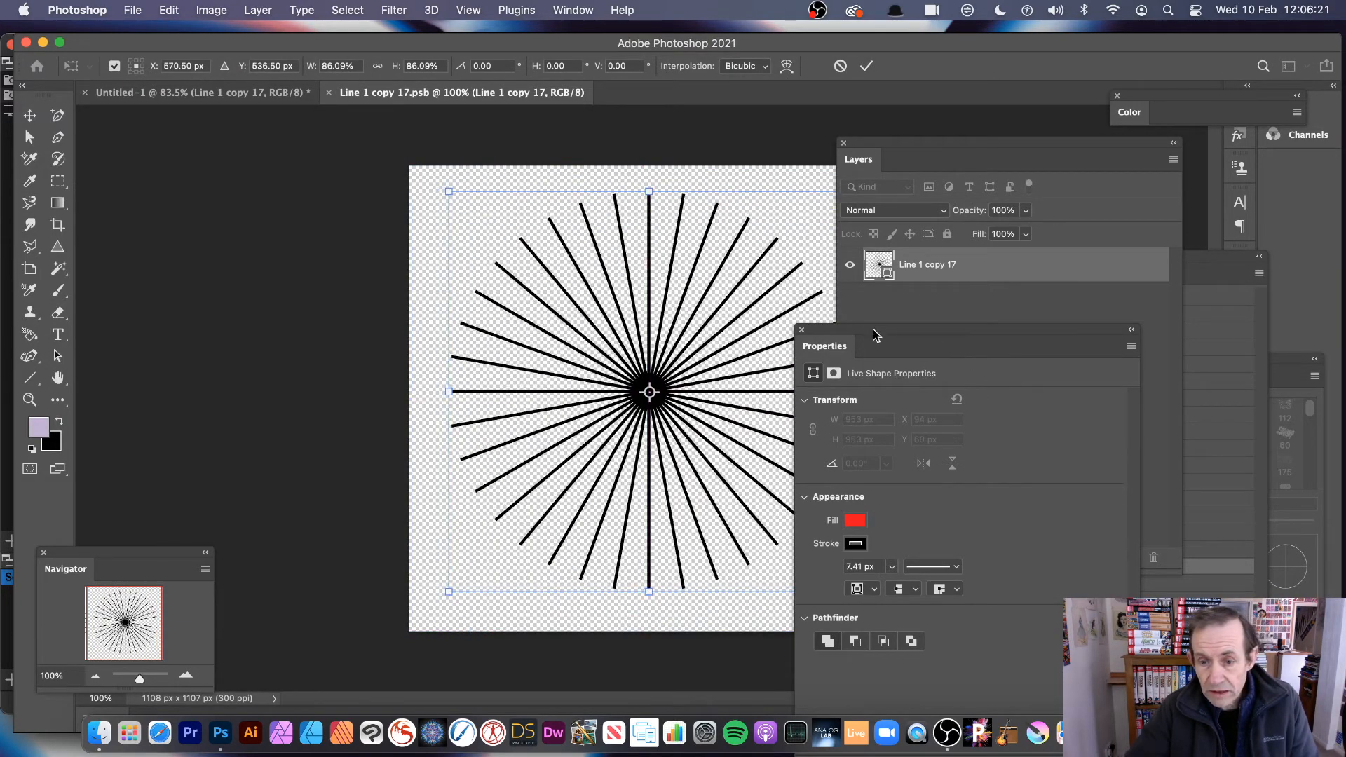
{"action": "left_click_drag", "start_coordinate": [876, 332], "coordinate": [918, 326]}
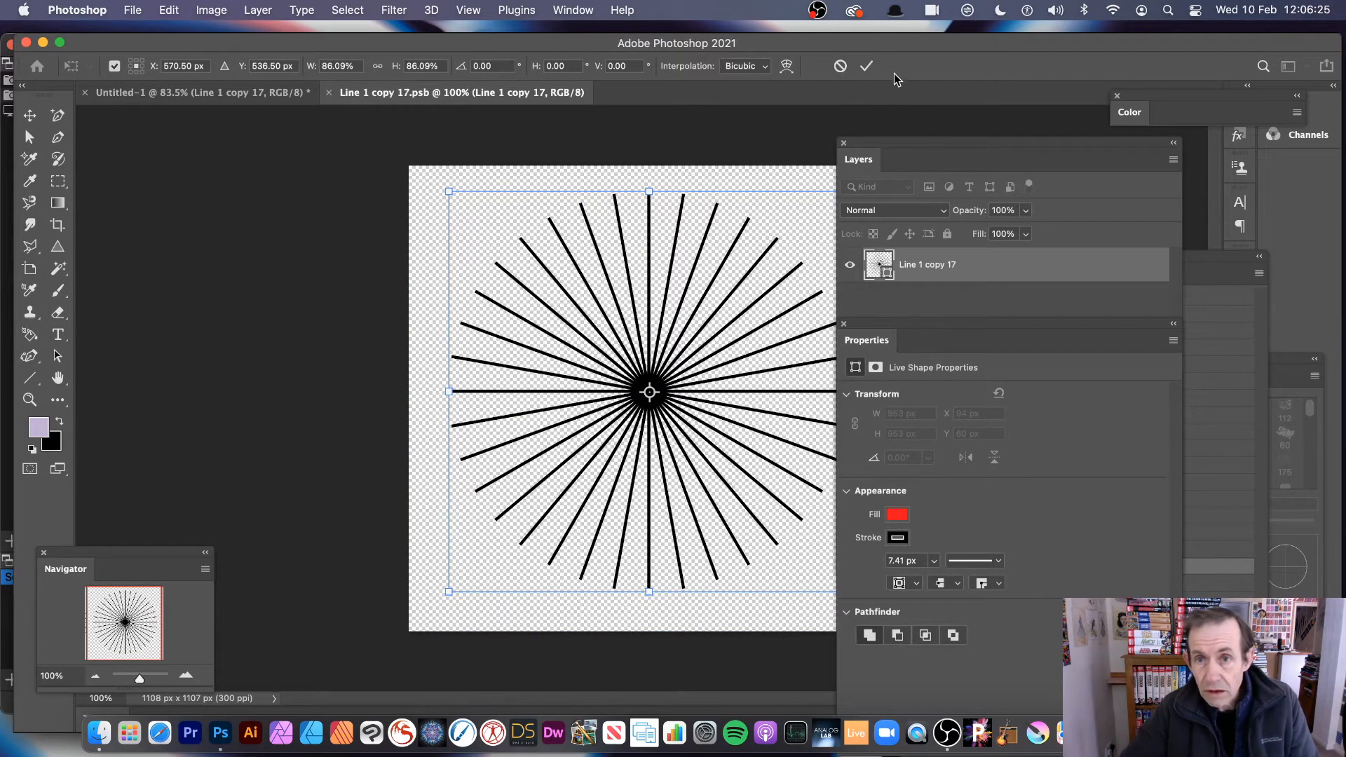
{"action": "left_click", "coordinate": [867, 65]}
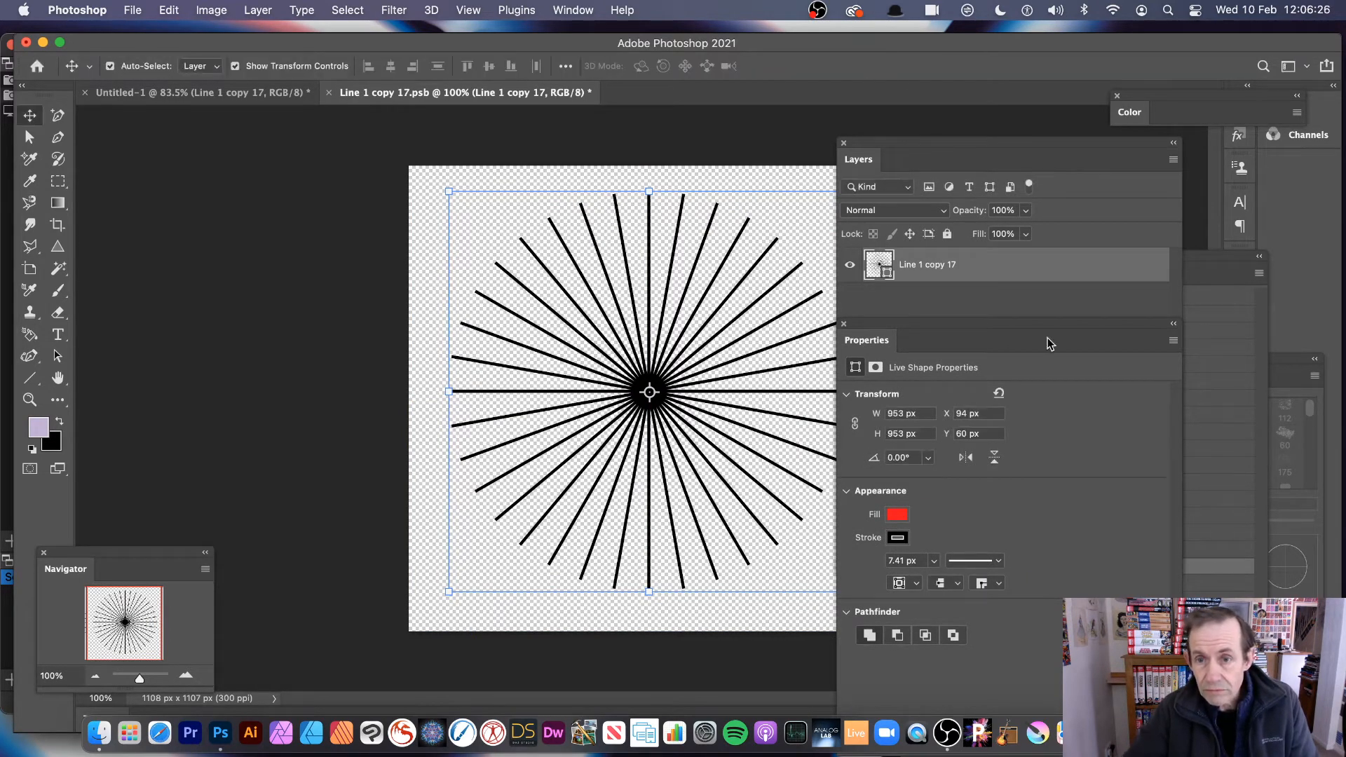
Step: Thicken the star's stroke to about 26.5 px, then save and close the smart object's contents
{"action": "left_click", "coordinate": [934, 561]}
{"action": "left_click_drag", "start_coordinate": [936, 581], "coordinate": [940, 579]}
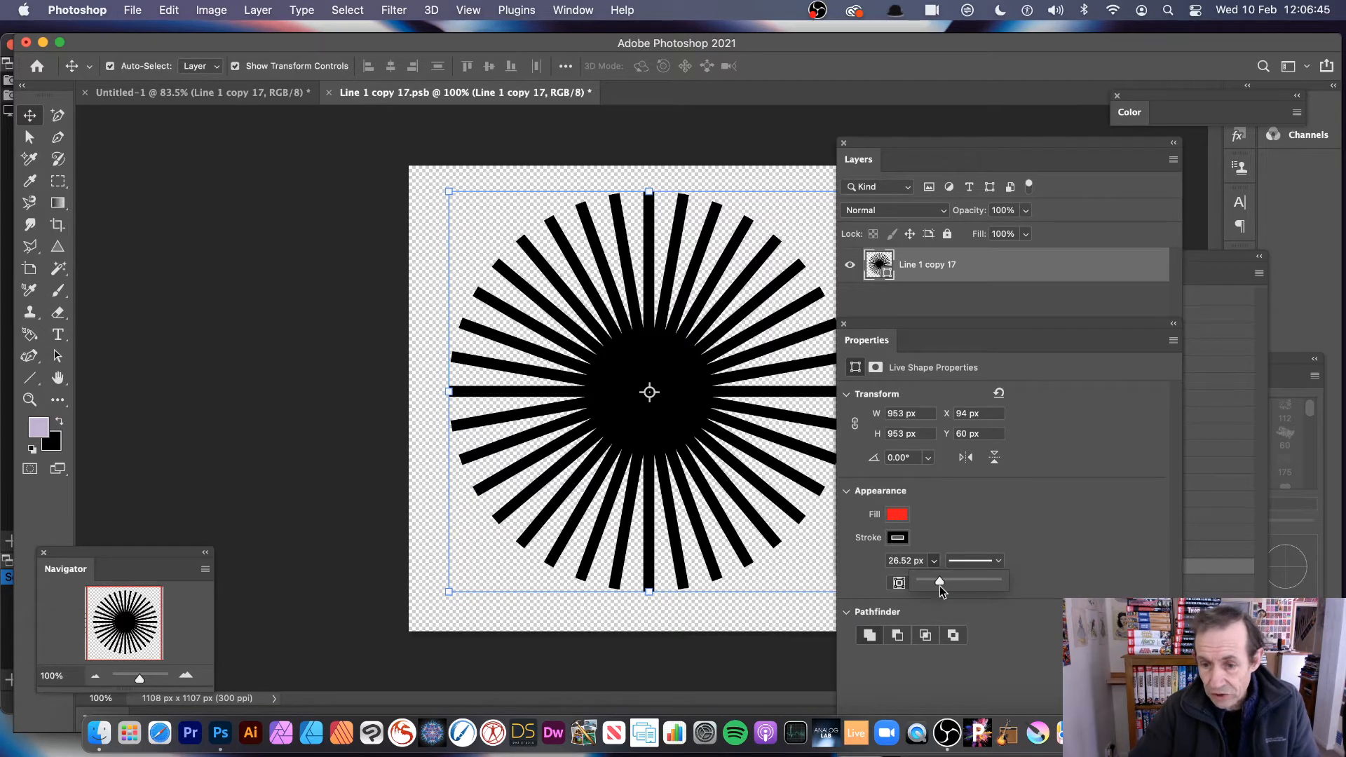
{"action": "left_click", "coordinate": [1090, 569]}
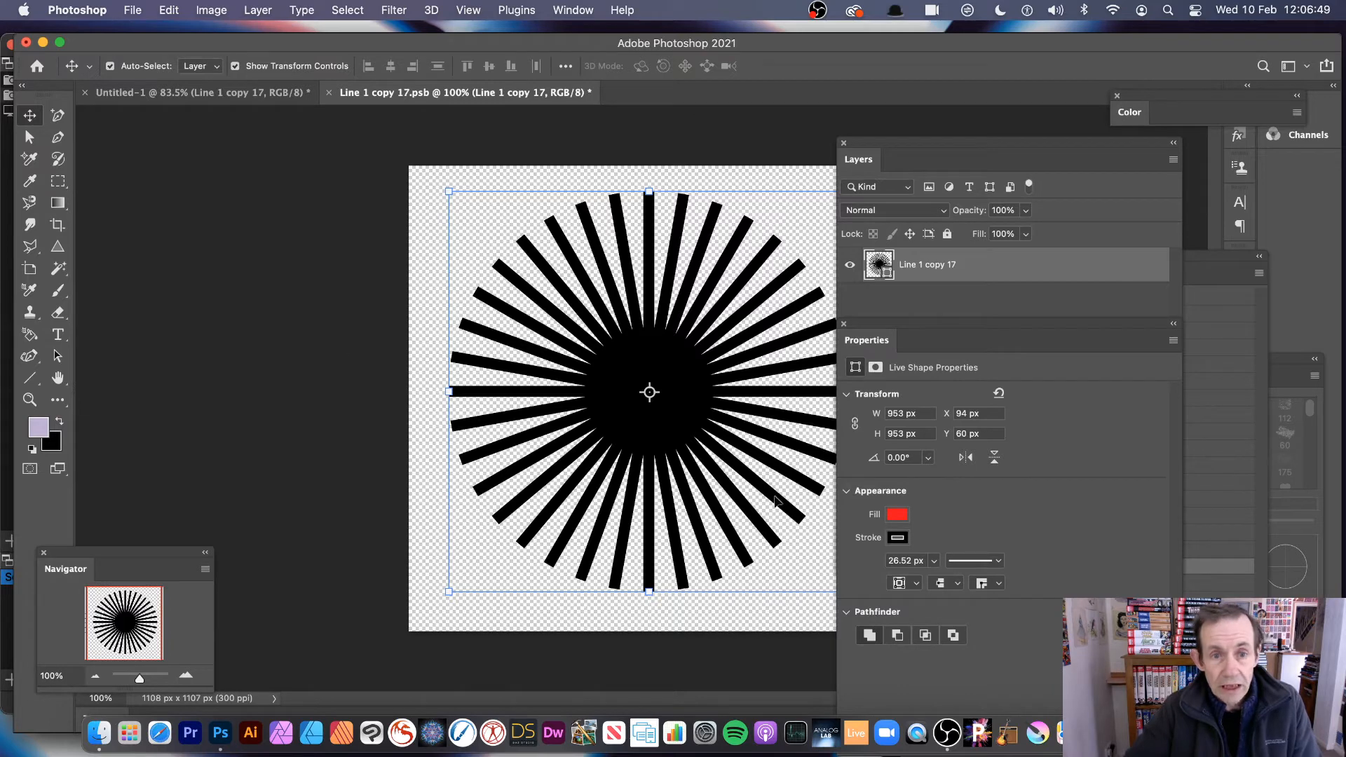
{"action": "left_click", "coordinate": [328, 92]}
{"action": "left_click", "coordinate": [689, 283]}
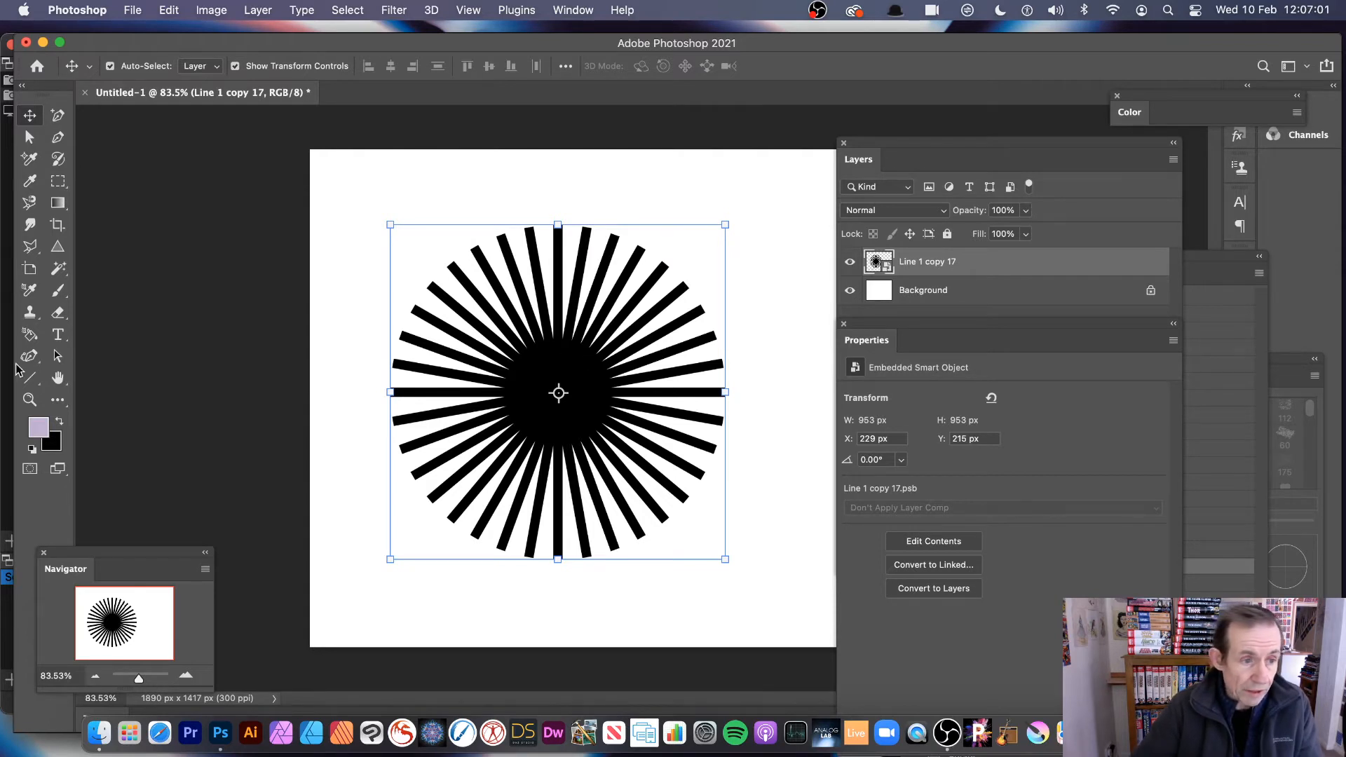
Step: Draw a circle about 601 px across over the star and align both layers' horizontal and vertical centers
{"action": "left_click_drag", "start_coordinate": [30, 377], "coordinate": [136, 407]}
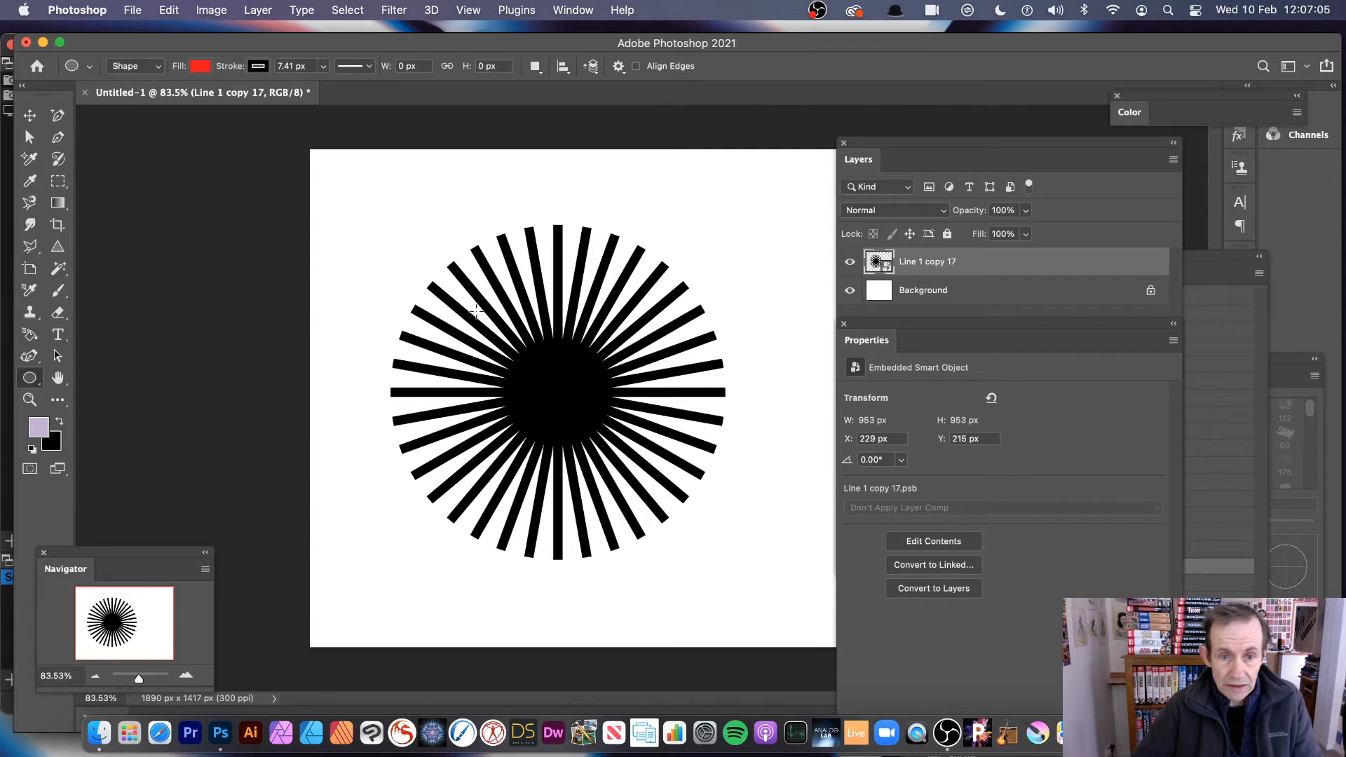
{"action": "left_click_drag", "start_coordinate": [463, 302], "coordinate": [673, 513]}
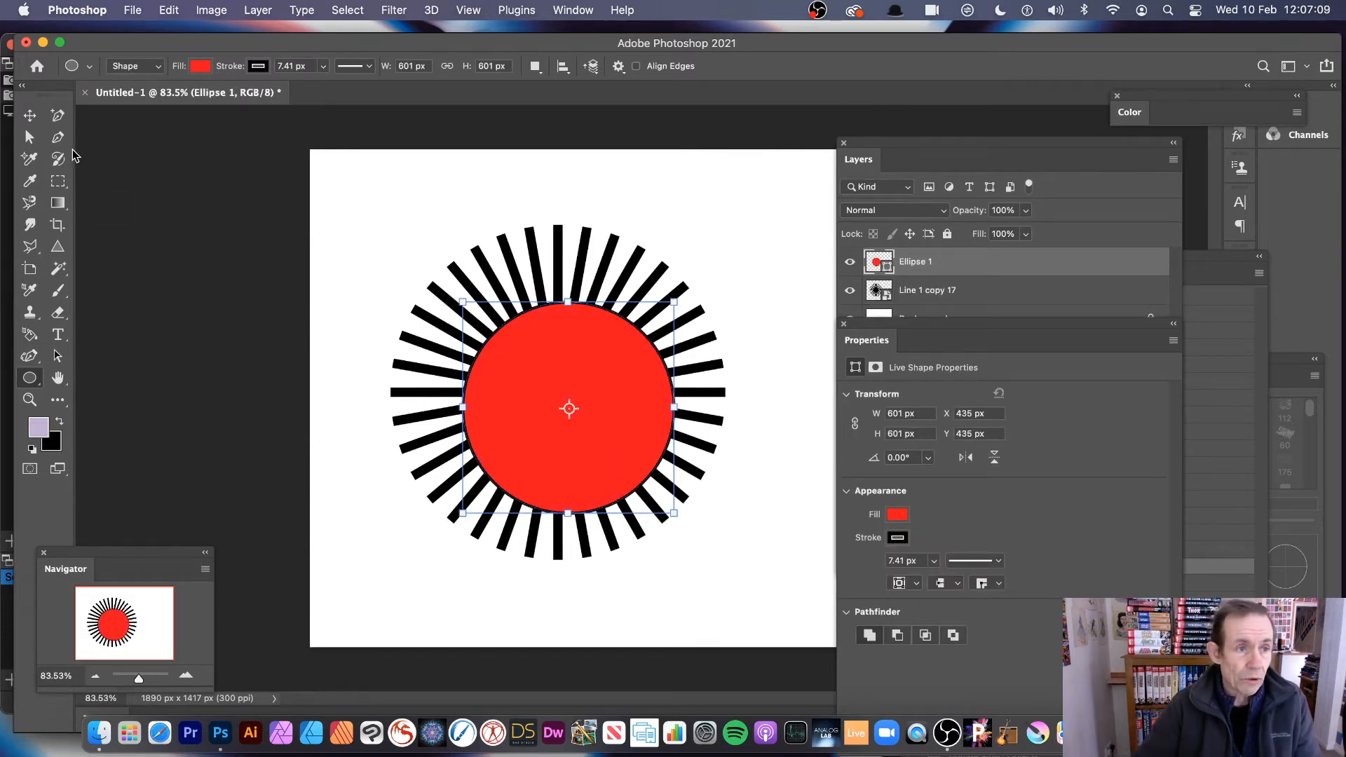
{"action": "left_click", "coordinate": [29, 114]}
{"action": "left_click_drag", "start_coordinate": [330, 166], "coordinate": [767, 570]}
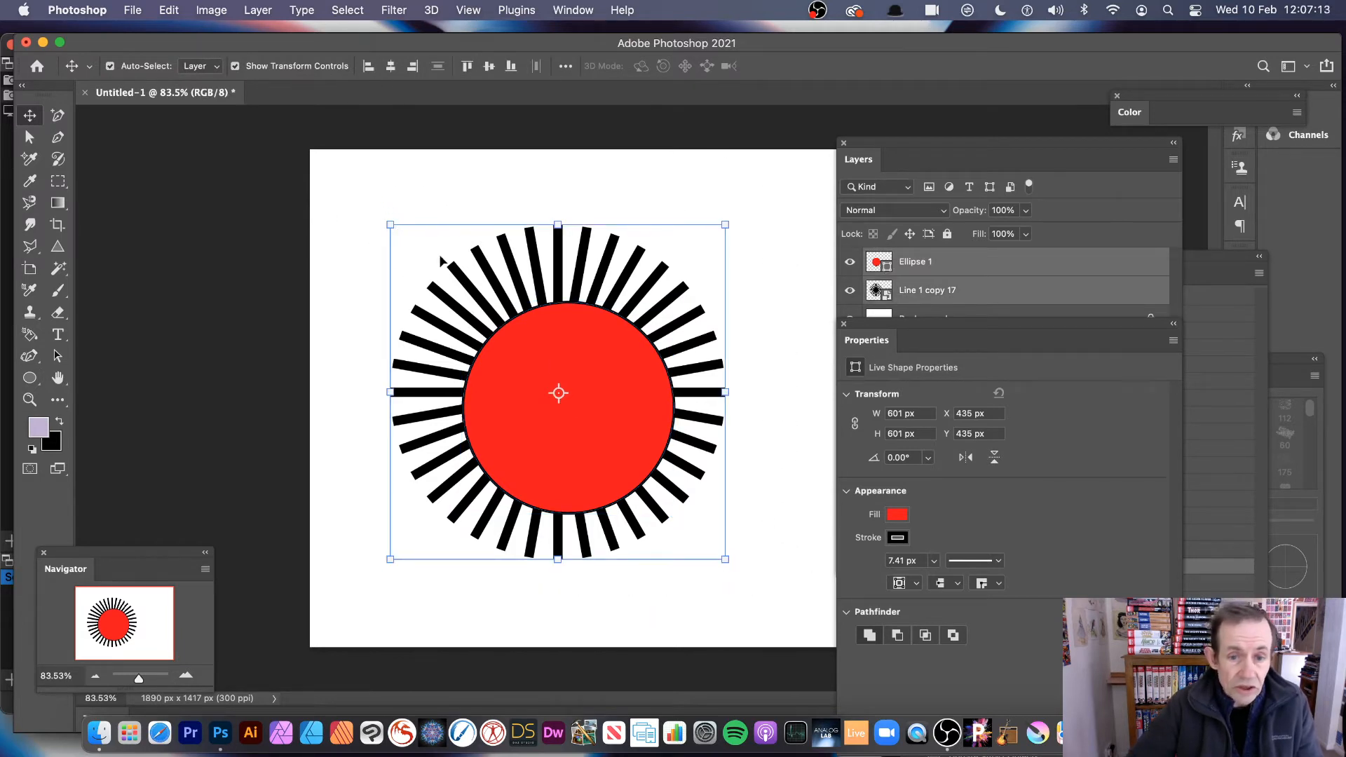
{"action": "left_click", "coordinate": [862, 163]}
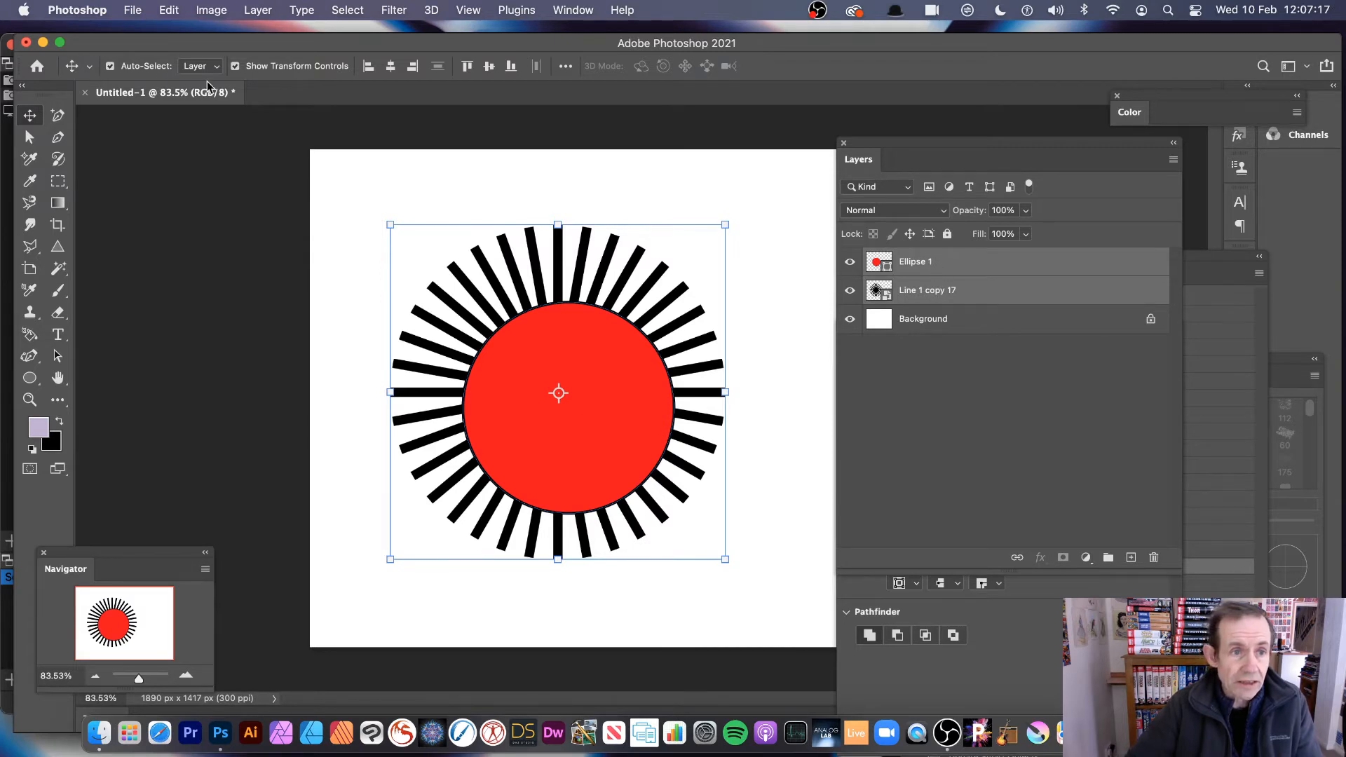
{"action": "left_click", "coordinate": [390, 68]}
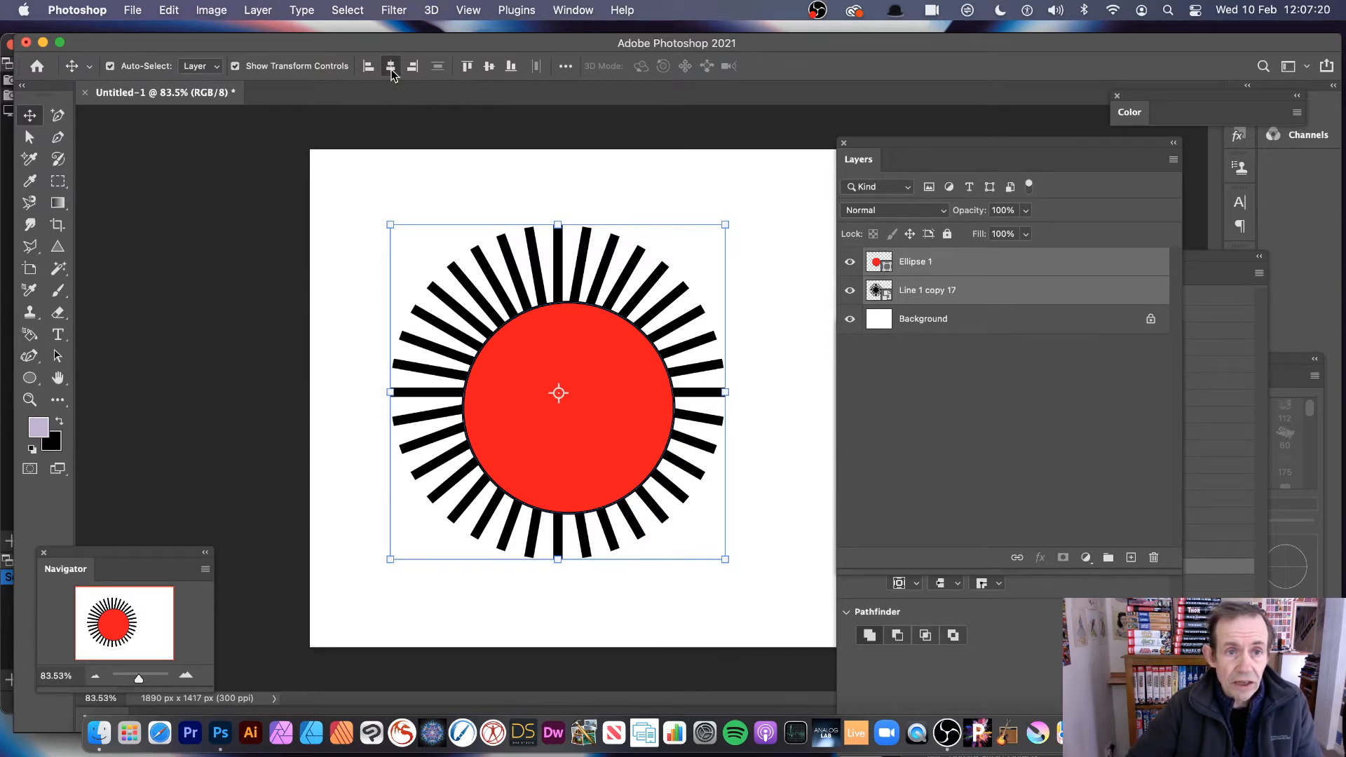
{"action": "left_click", "coordinate": [489, 67]}
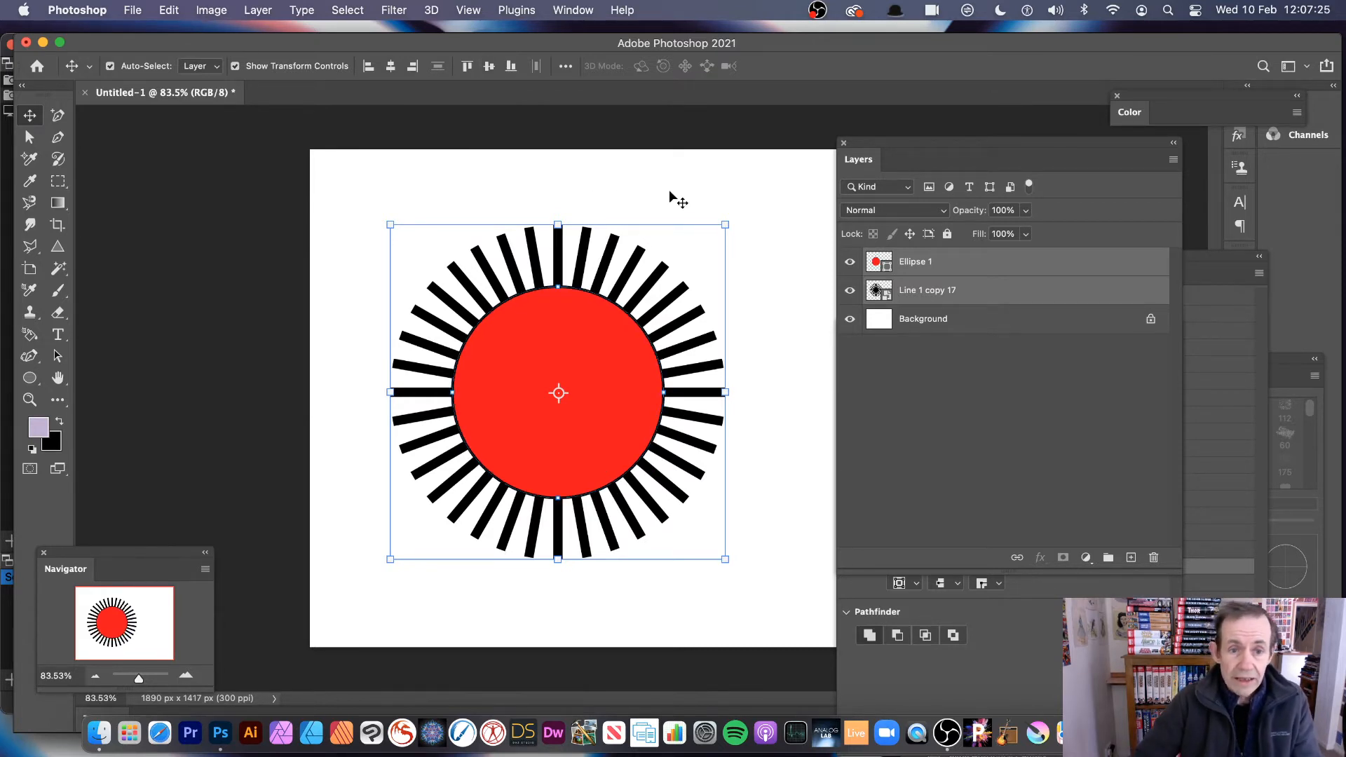
Step: Select only the central circle and set its fill to white
{"action": "key", "text": "super+h"}
{"action": "left_click", "coordinate": [589, 359]}
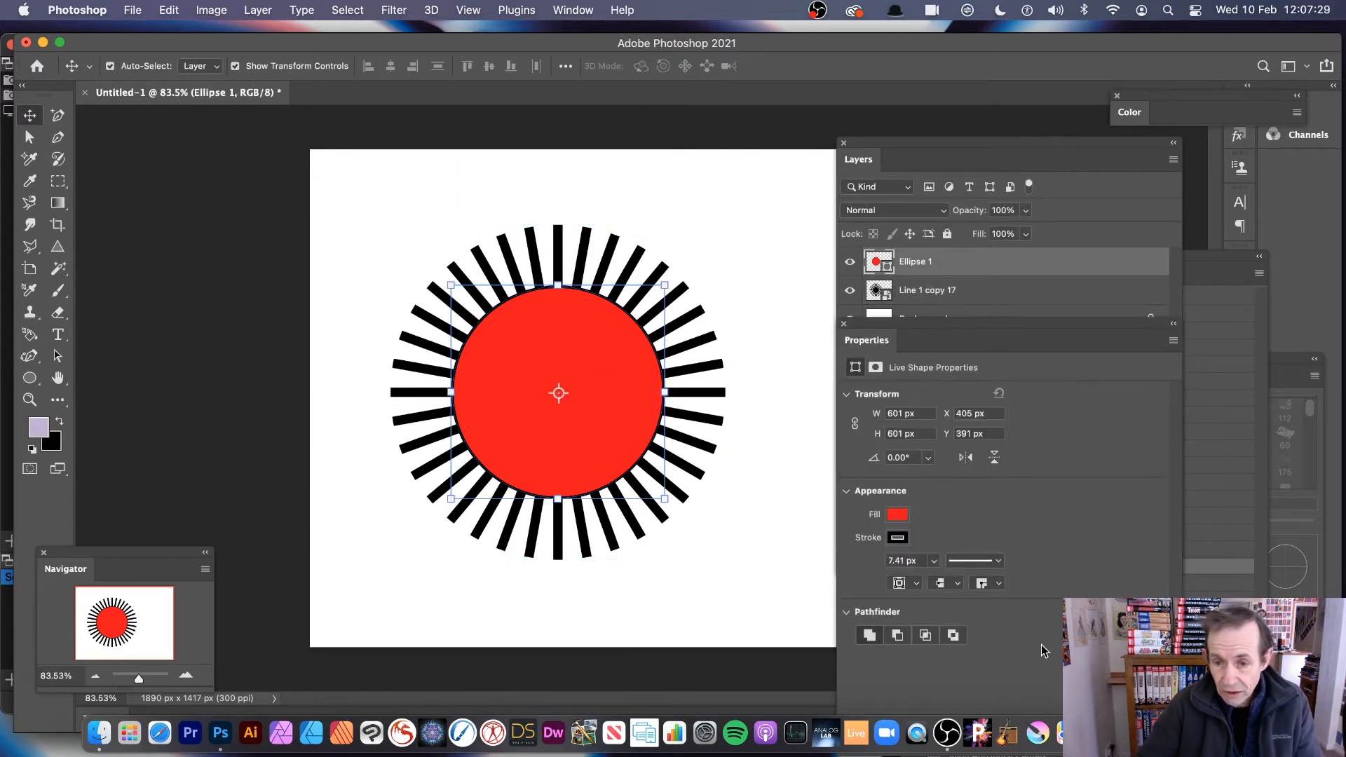
{"action": "left_click_drag", "start_coordinate": [877, 327], "coordinate": [754, 184]}
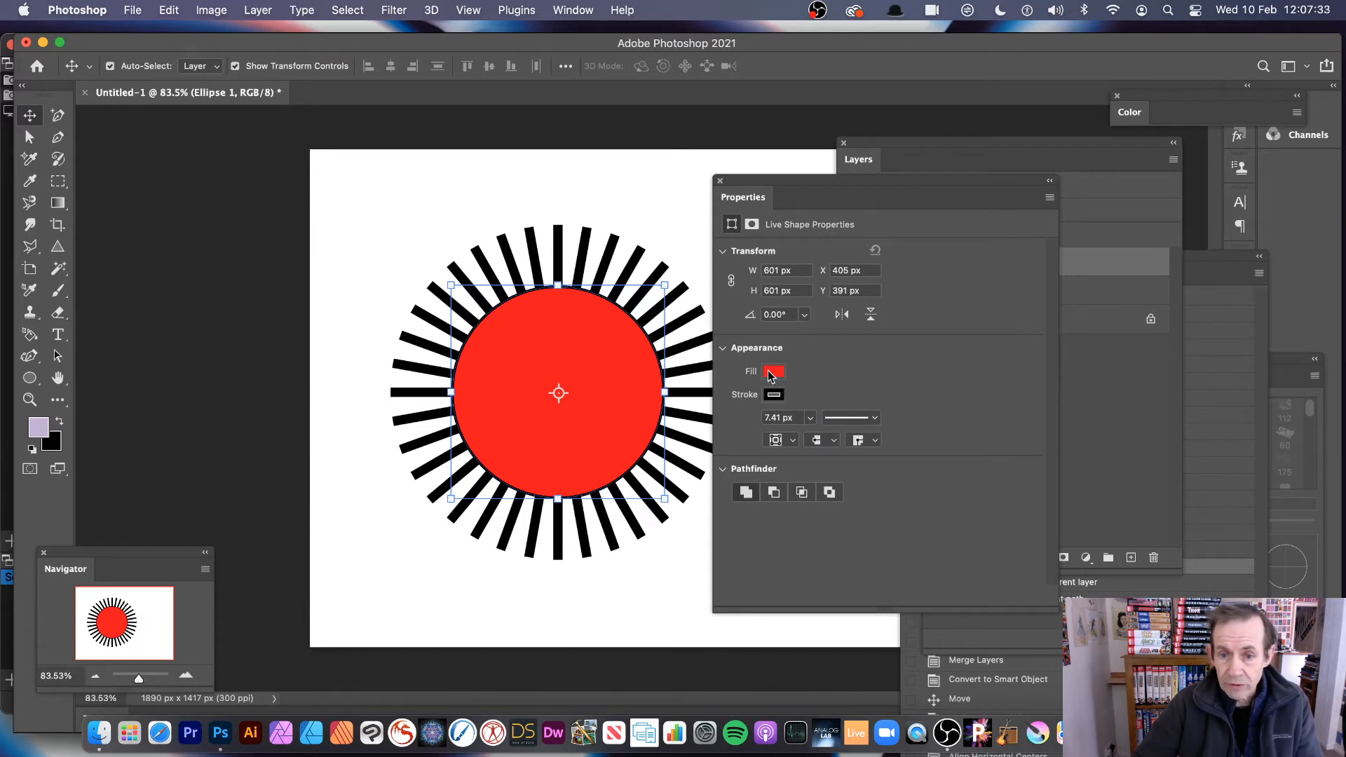
{"action": "left_click", "coordinate": [773, 374]}
{"action": "left_click", "coordinate": [742, 405]}
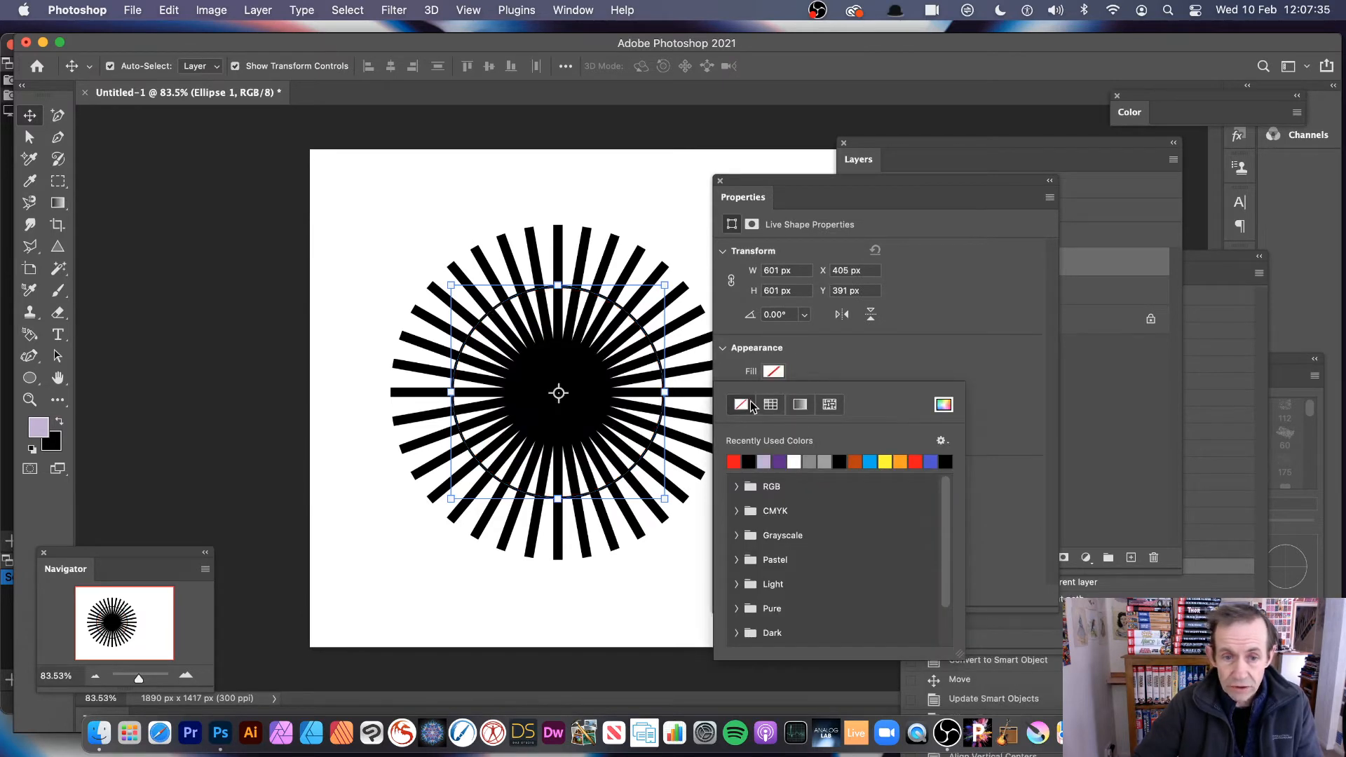
{"action": "left_click", "coordinate": [845, 371]}
{"action": "left_click", "coordinate": [771, 372]}
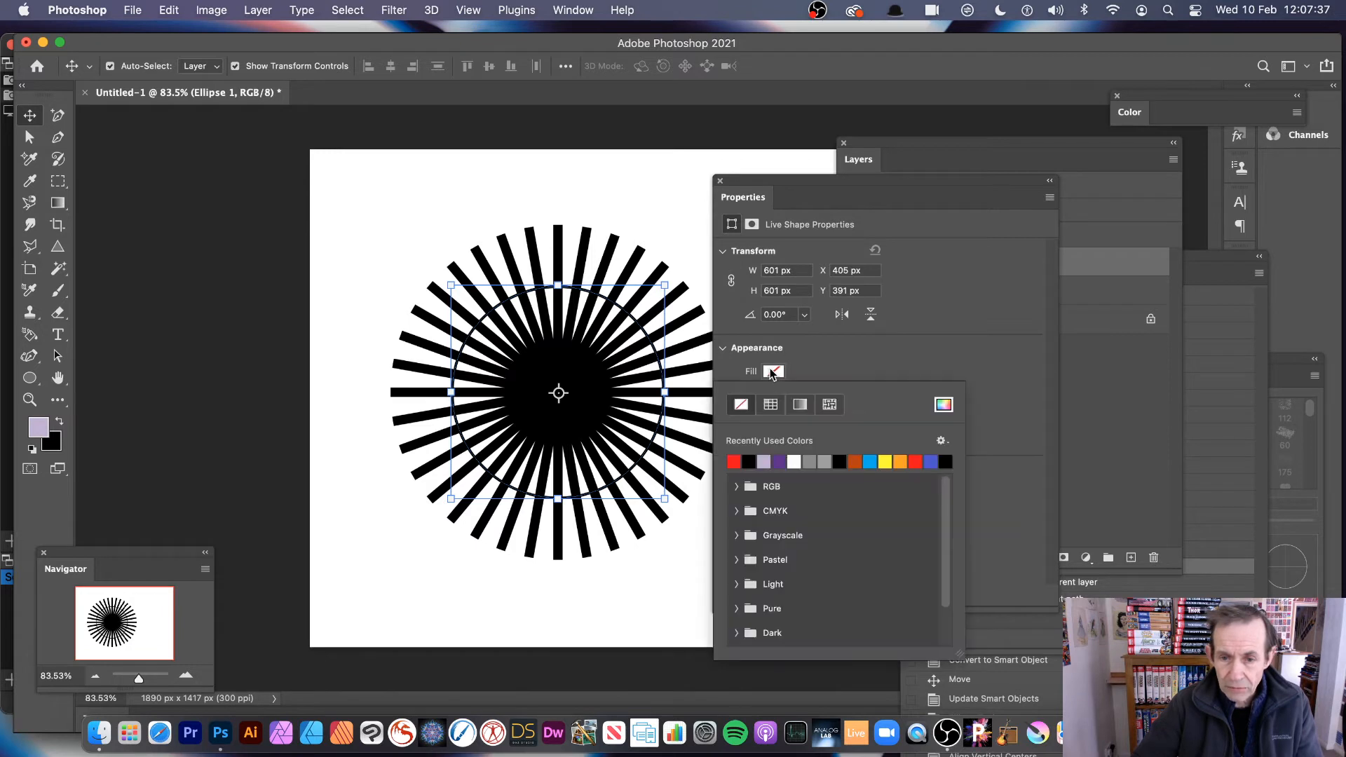
{"action": "left_click", "coordinate": [770, 405]}
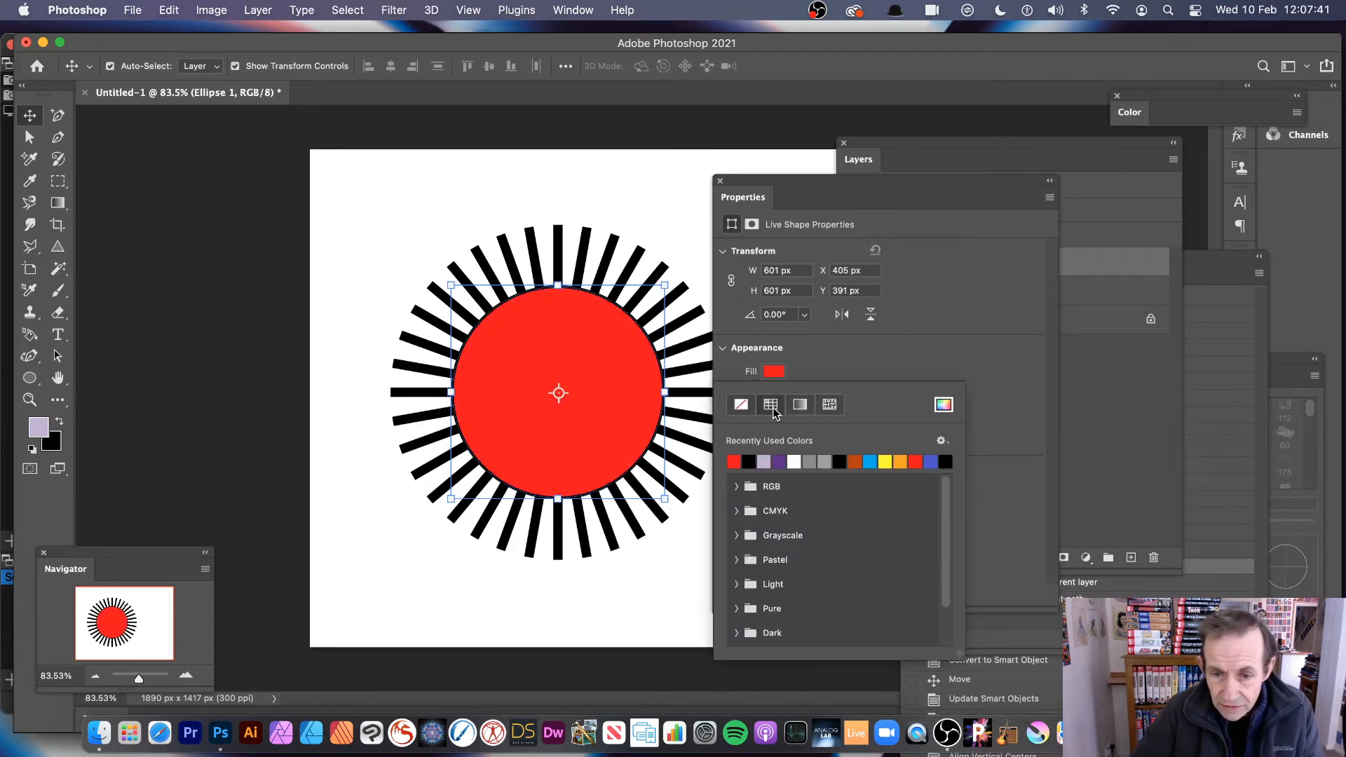
{"action": "left_click", "coordinate": [795, 461]}
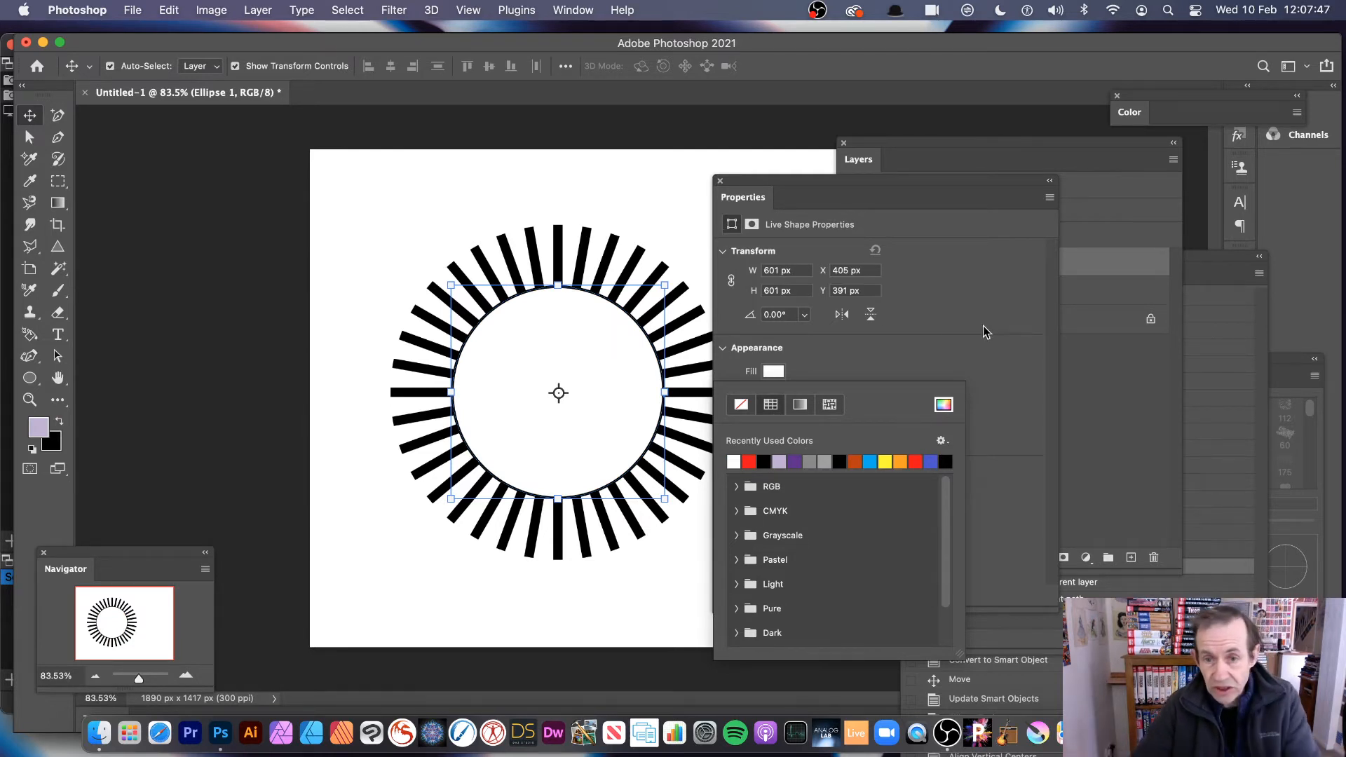
{"action": "left_click", "coordinate": [890, 356]}
Step: Set the circle's stroke width to 0 px and check the stroke line styles
{"action": "left_click", "coordinate": [809, 418]}
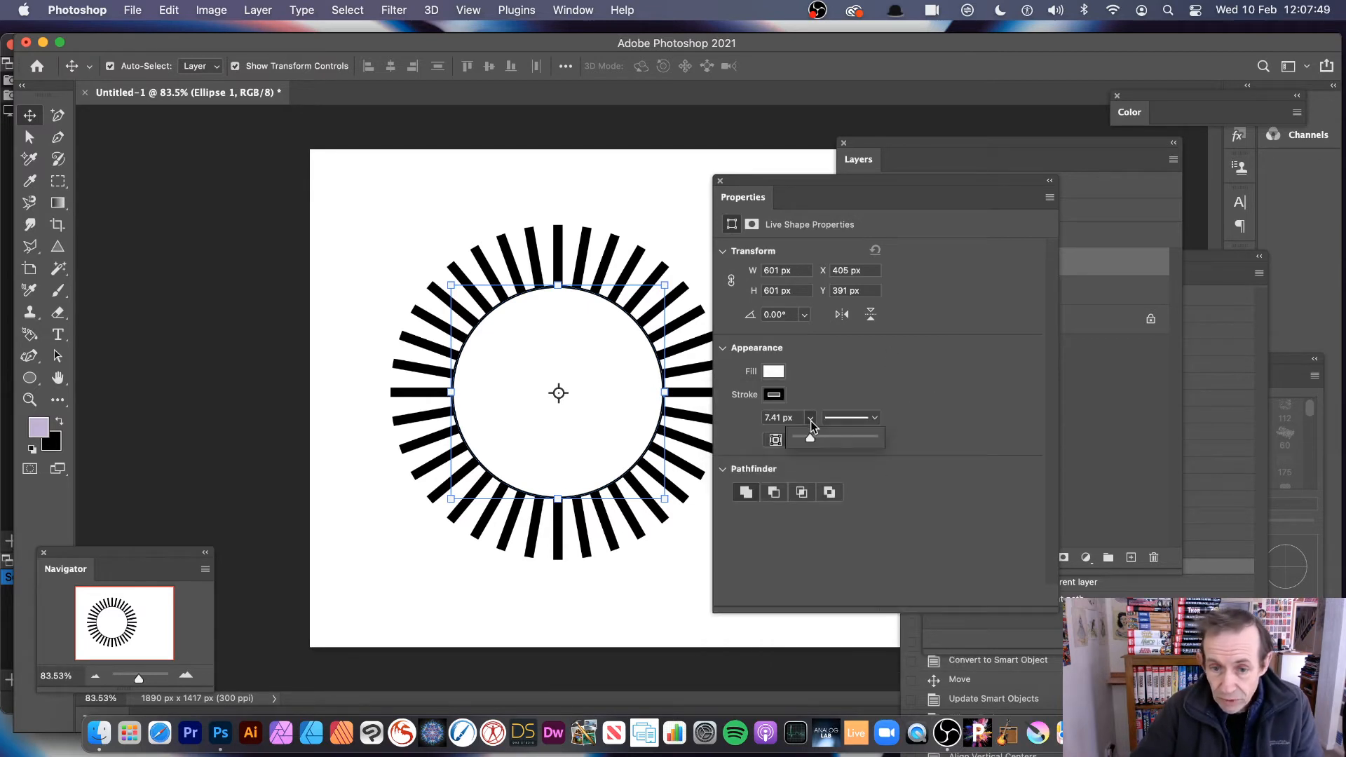
{"action": "left_click_drag", "start_coordinate": [802, 441], "coordinate": [762, 439]}
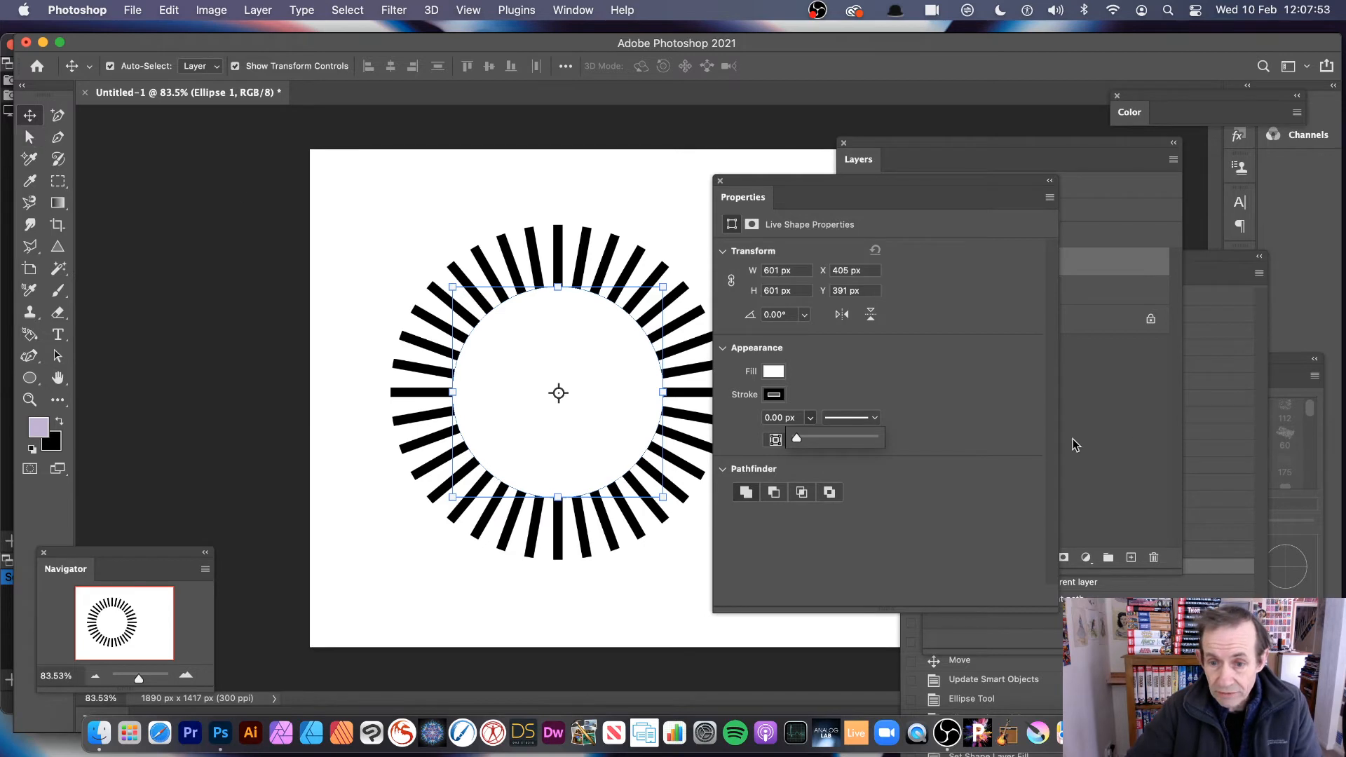
{"action": "left_click", "coordinate": [874, 418]}
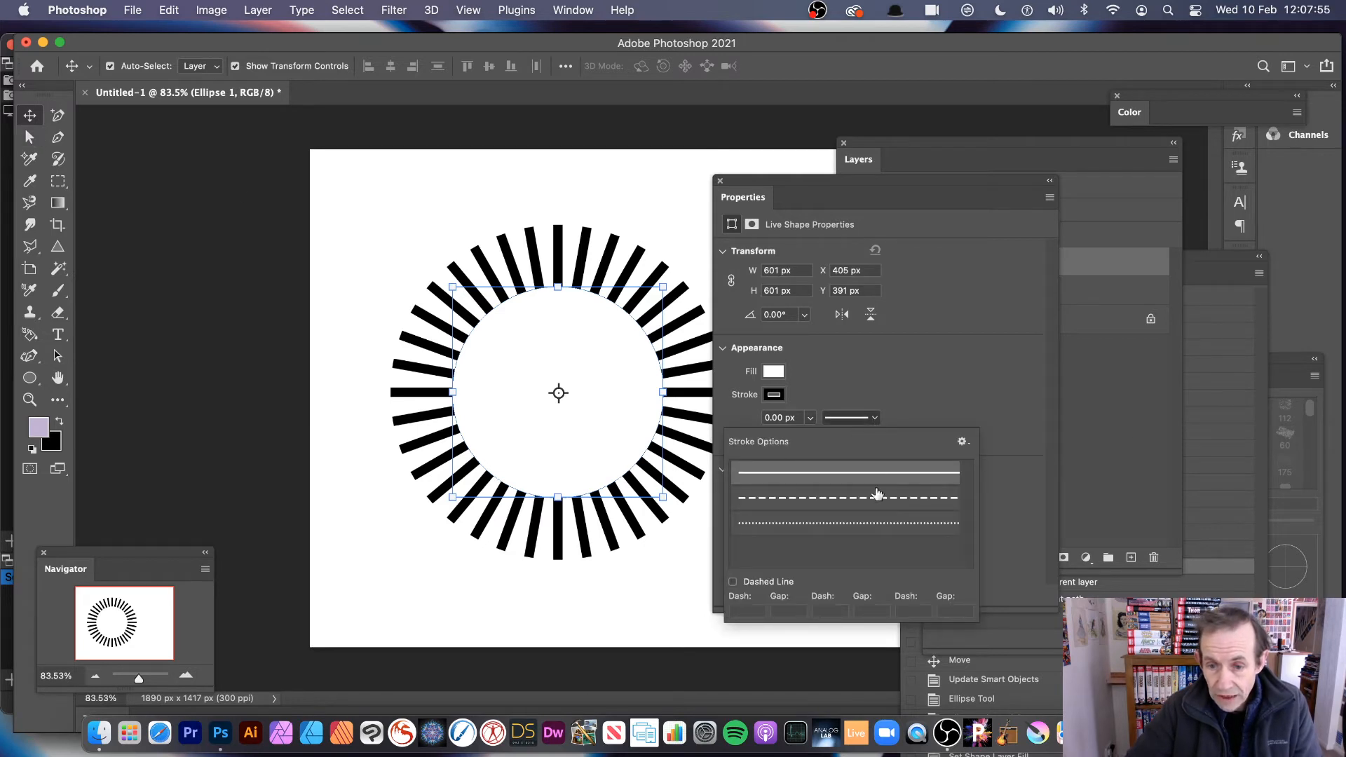
{"action": "left_click", "coordinate": [1007, 398]}
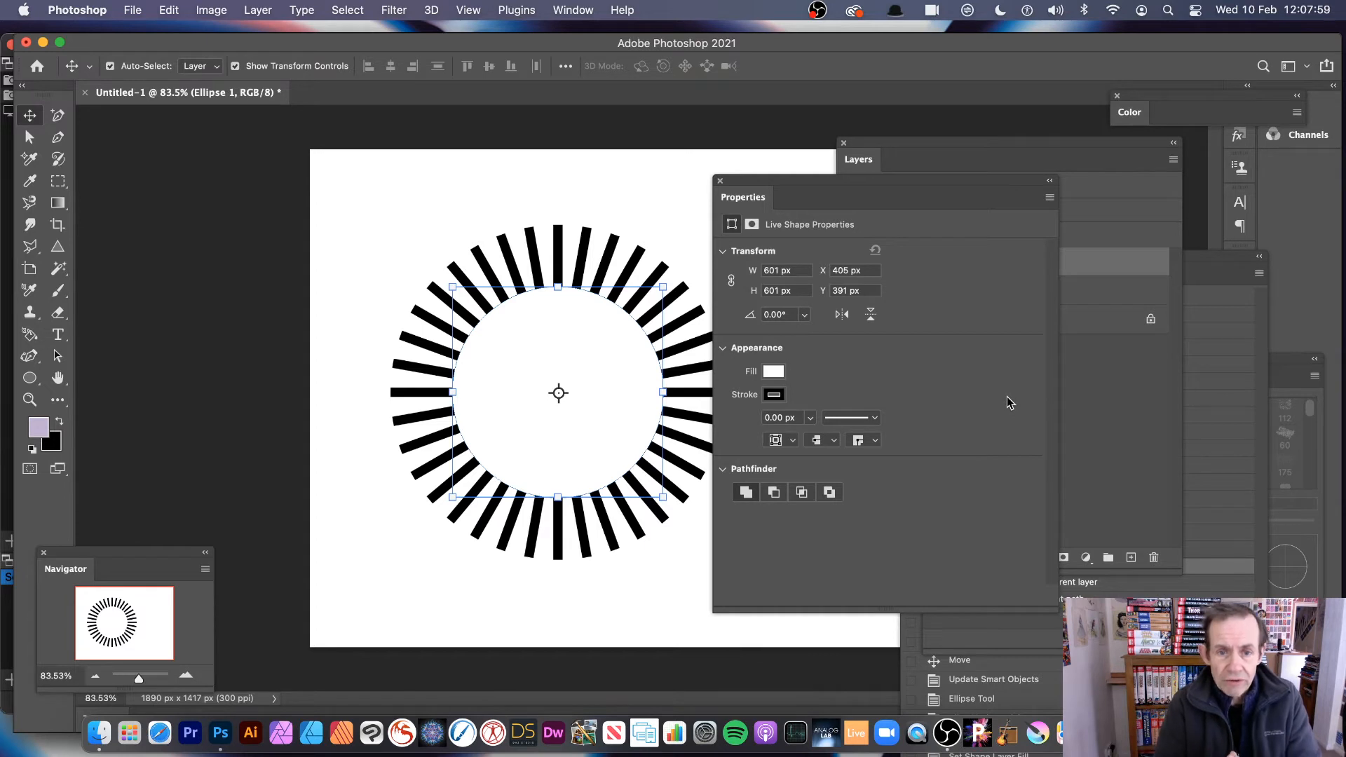
{"action": "left_click", "coordinate": [603, 218]}
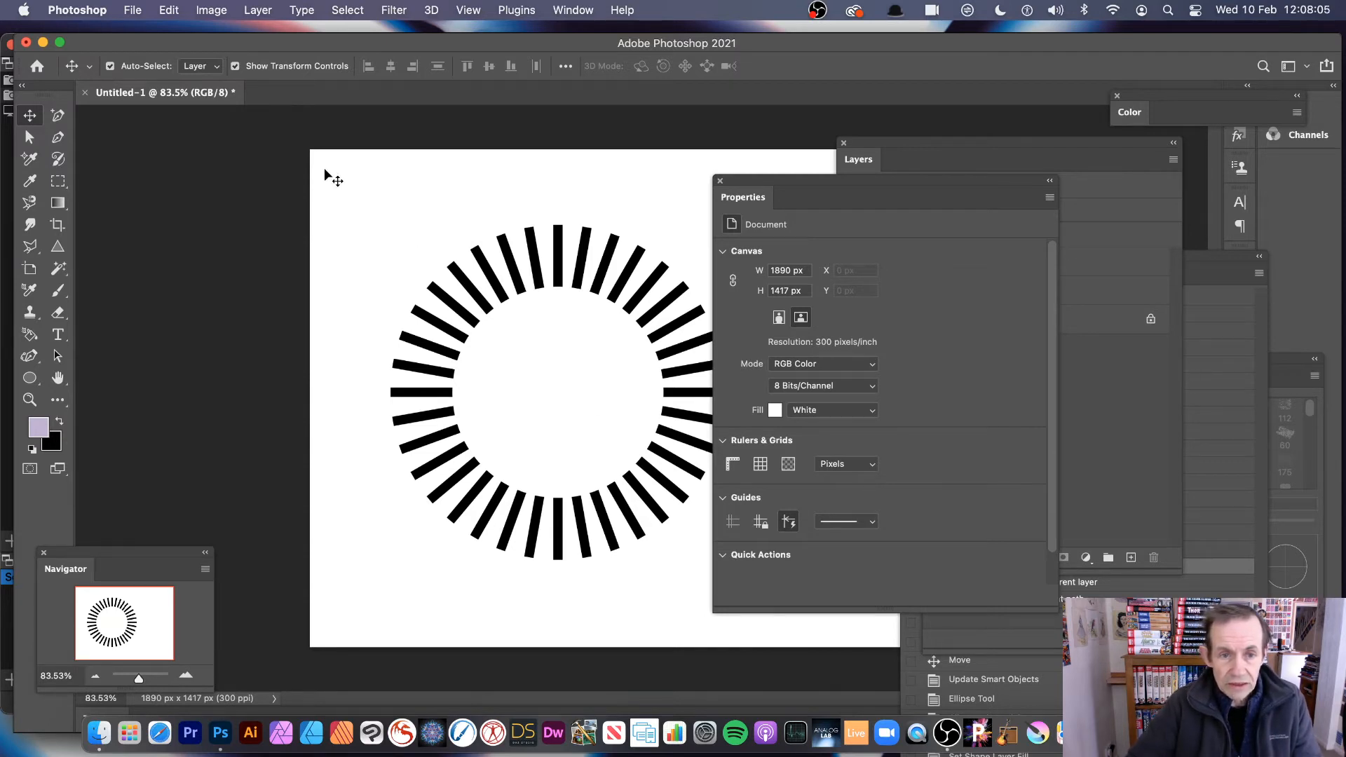
{"action": "left_click_drag", "start_coordinate": [322, 173], "coordinate": [789, 639]}
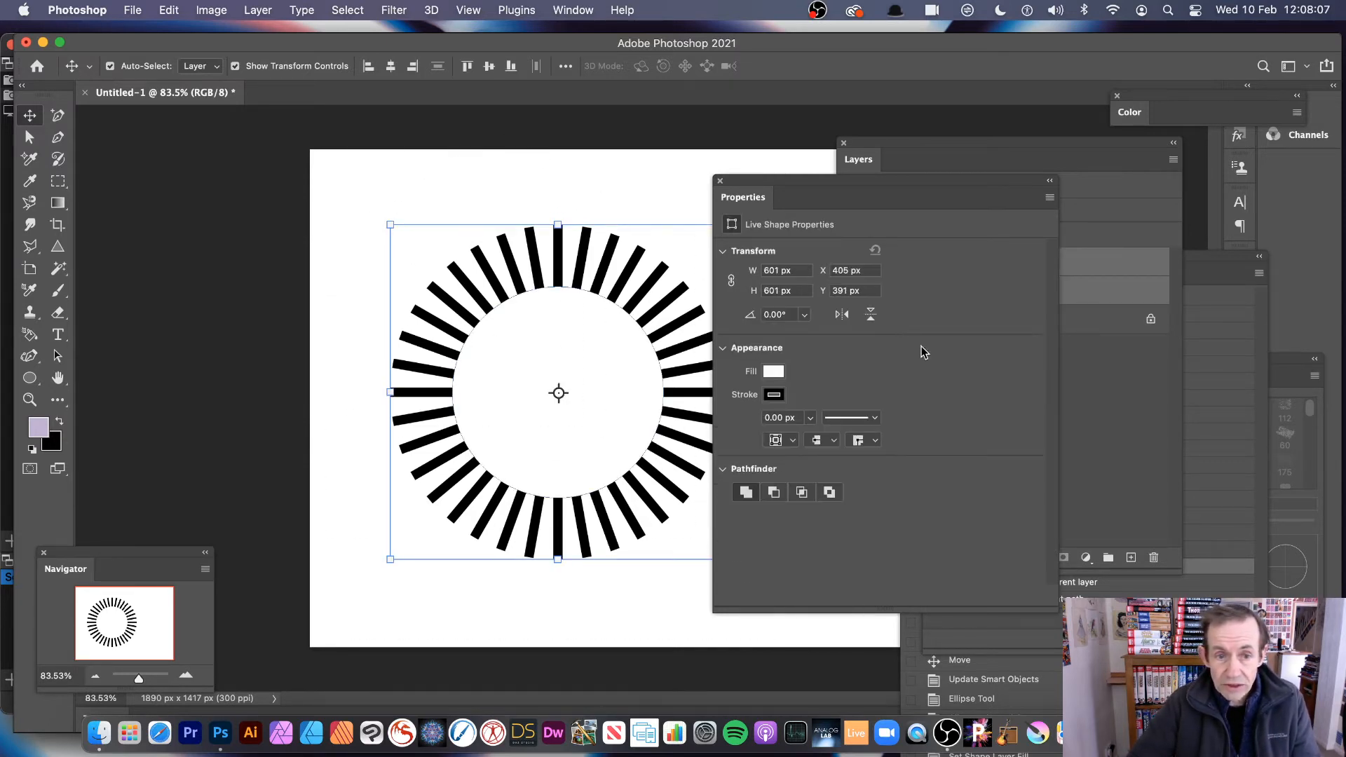
{"action": "left_click", "coordinate": [1104, 150]}
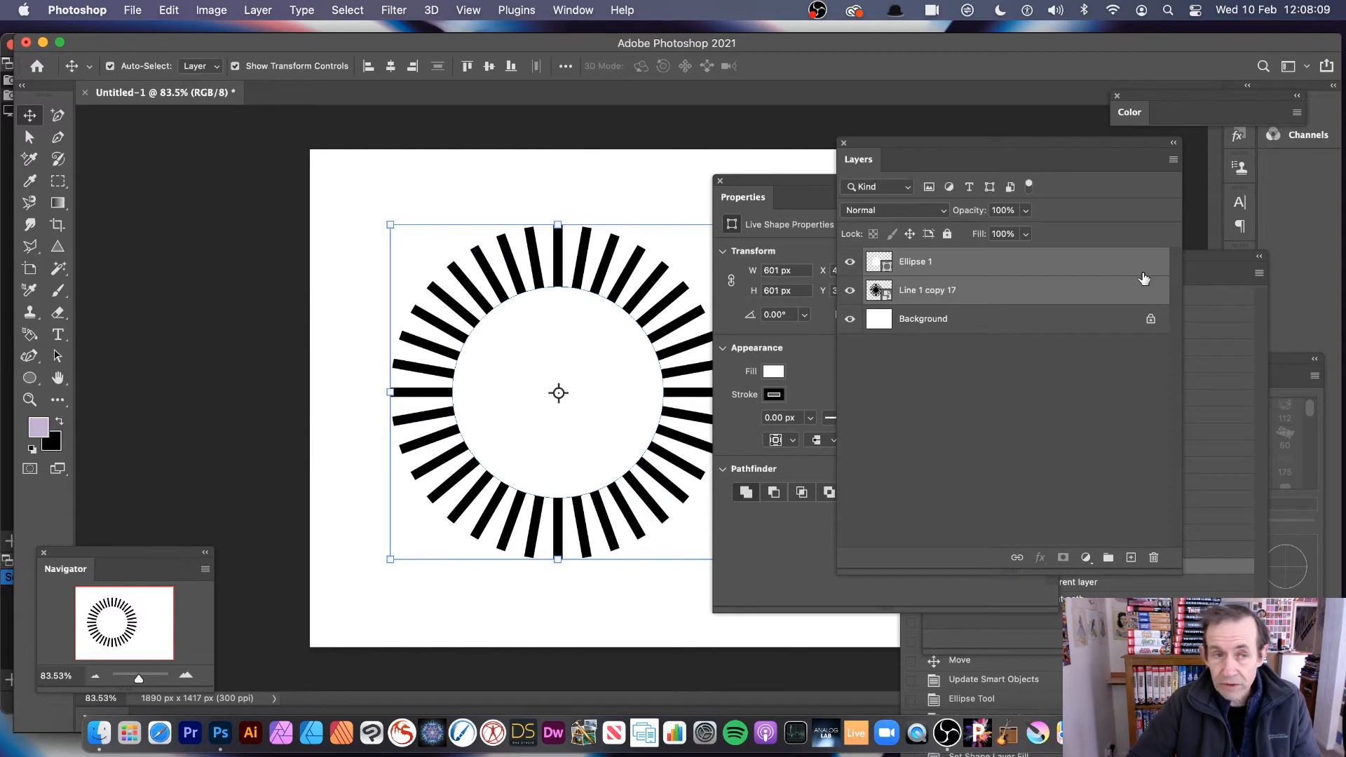
{"action": "left_click", "coordinate": [258, 10]}
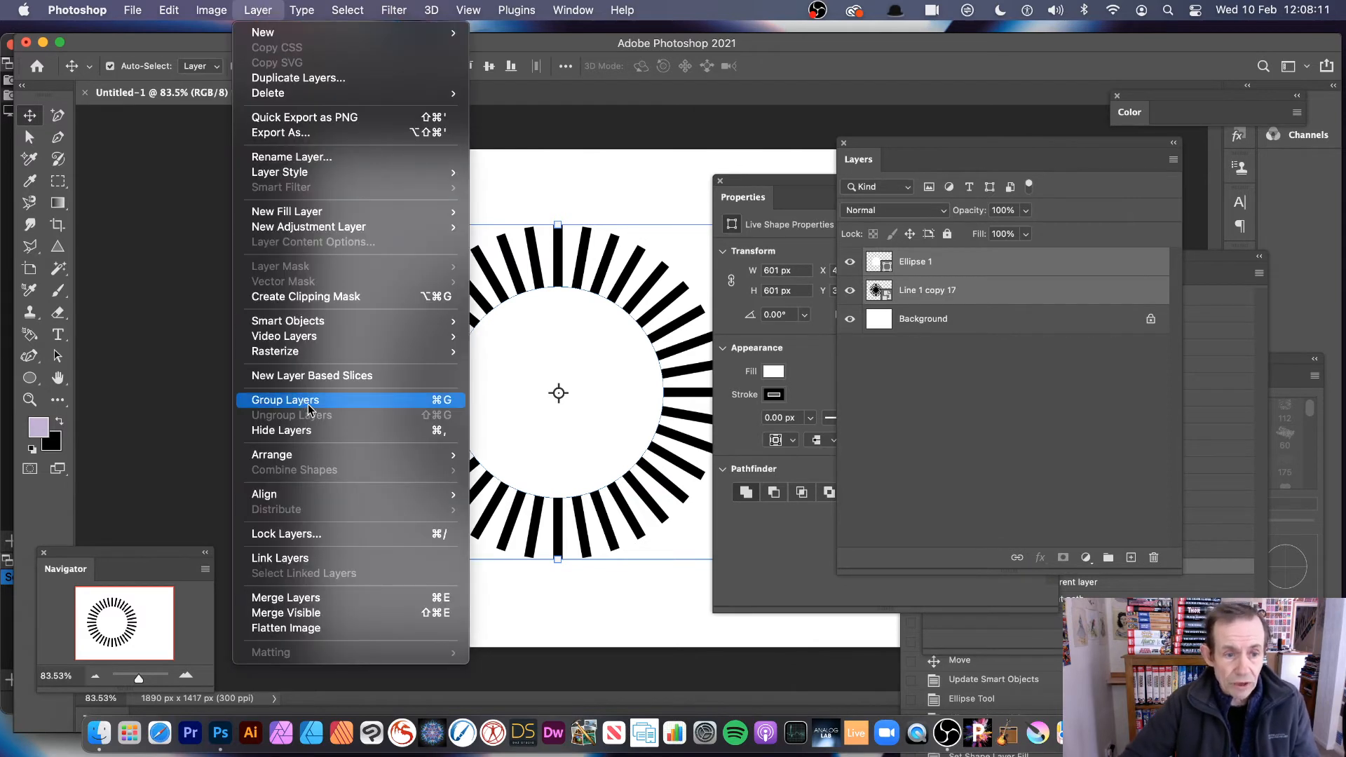
{"action": "mouse_move", "coordinate": [319, 321]}
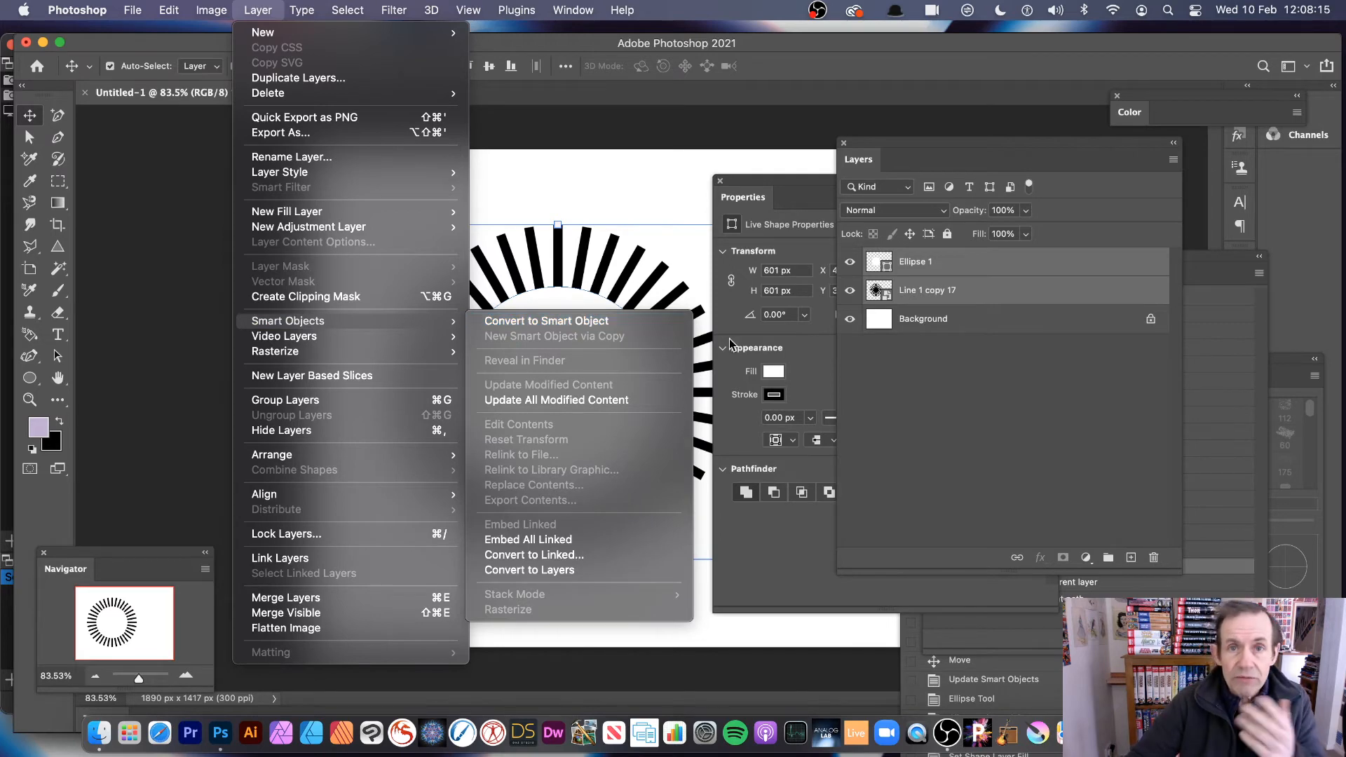
{"action": "left_click", "coordinate": [995, 398]}
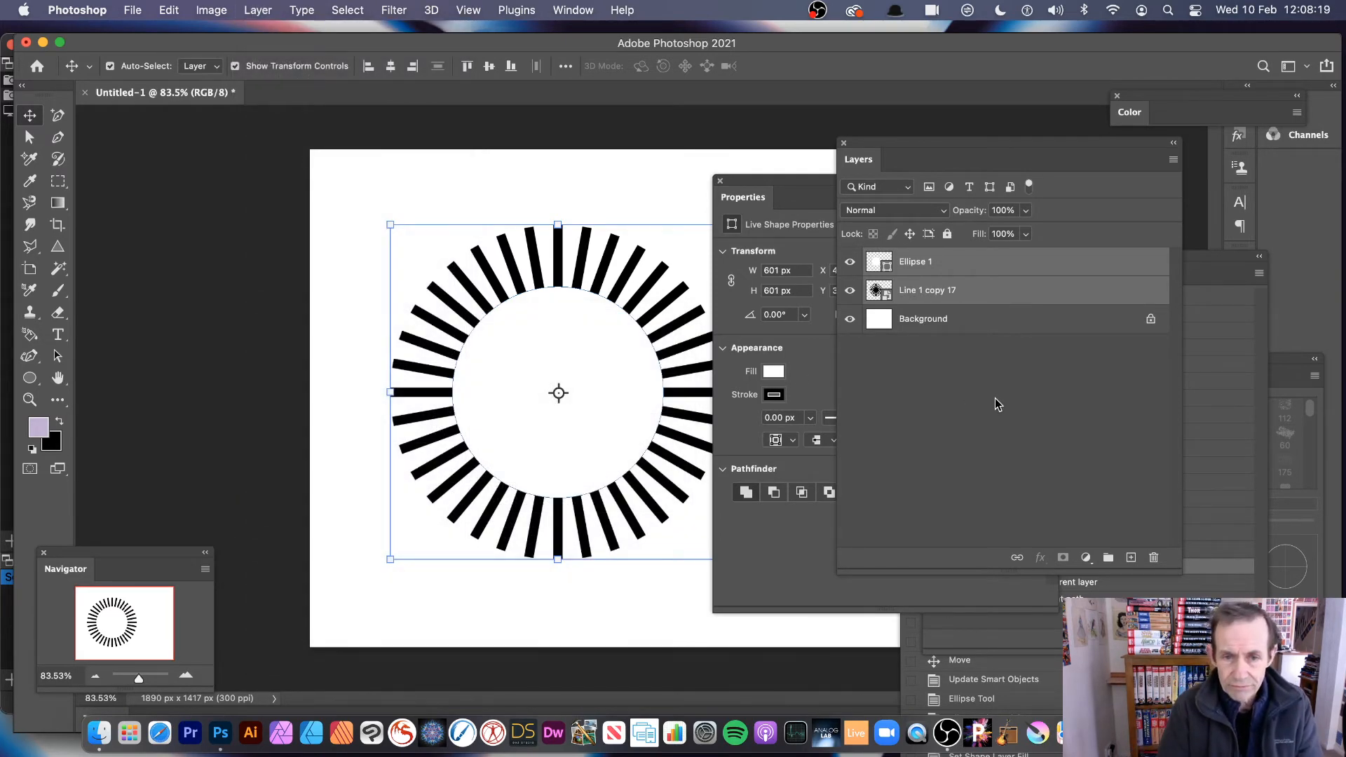
{"action": "left_click", "coordinate": [505, 198]}
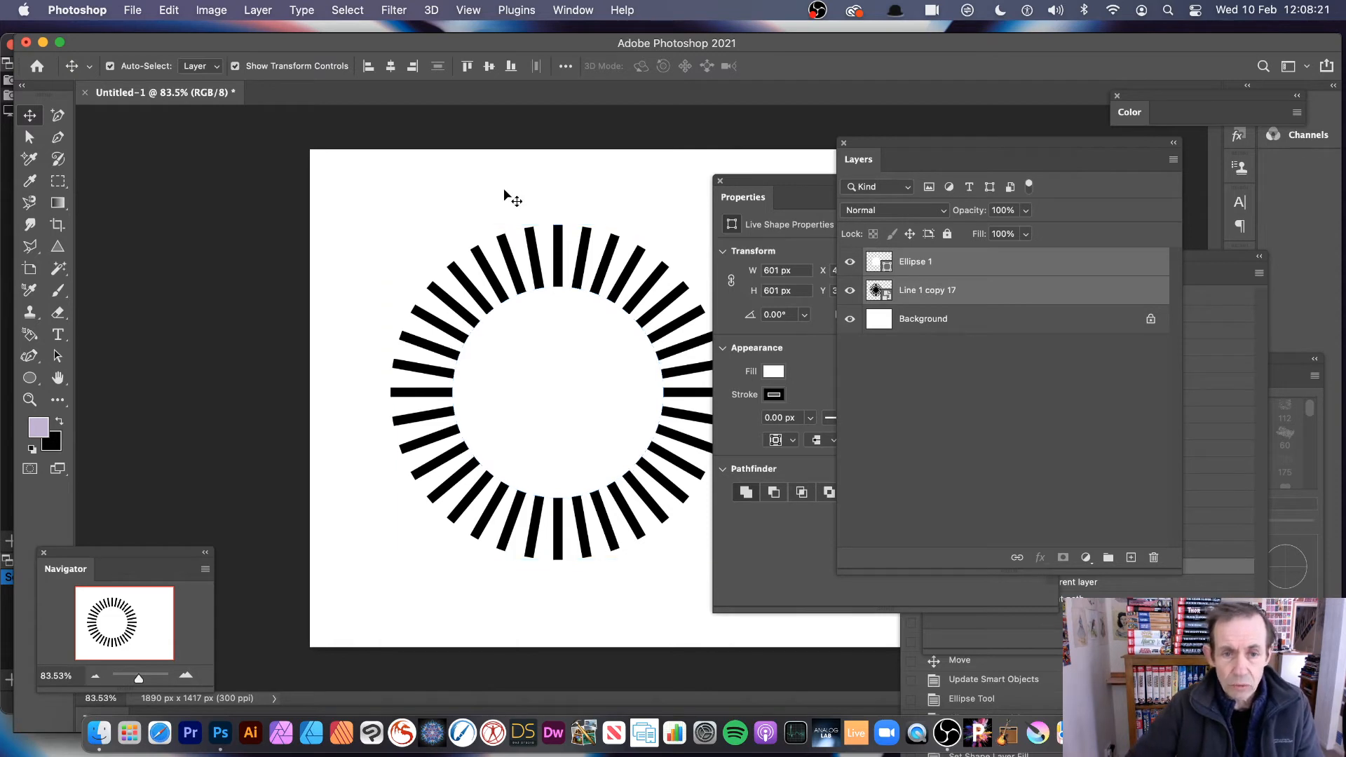
Step: Select the central circle, fill it with red, and set its black stroke width to about 56.5 px
{"action": "left_click", "coordinate": [560, 316]}
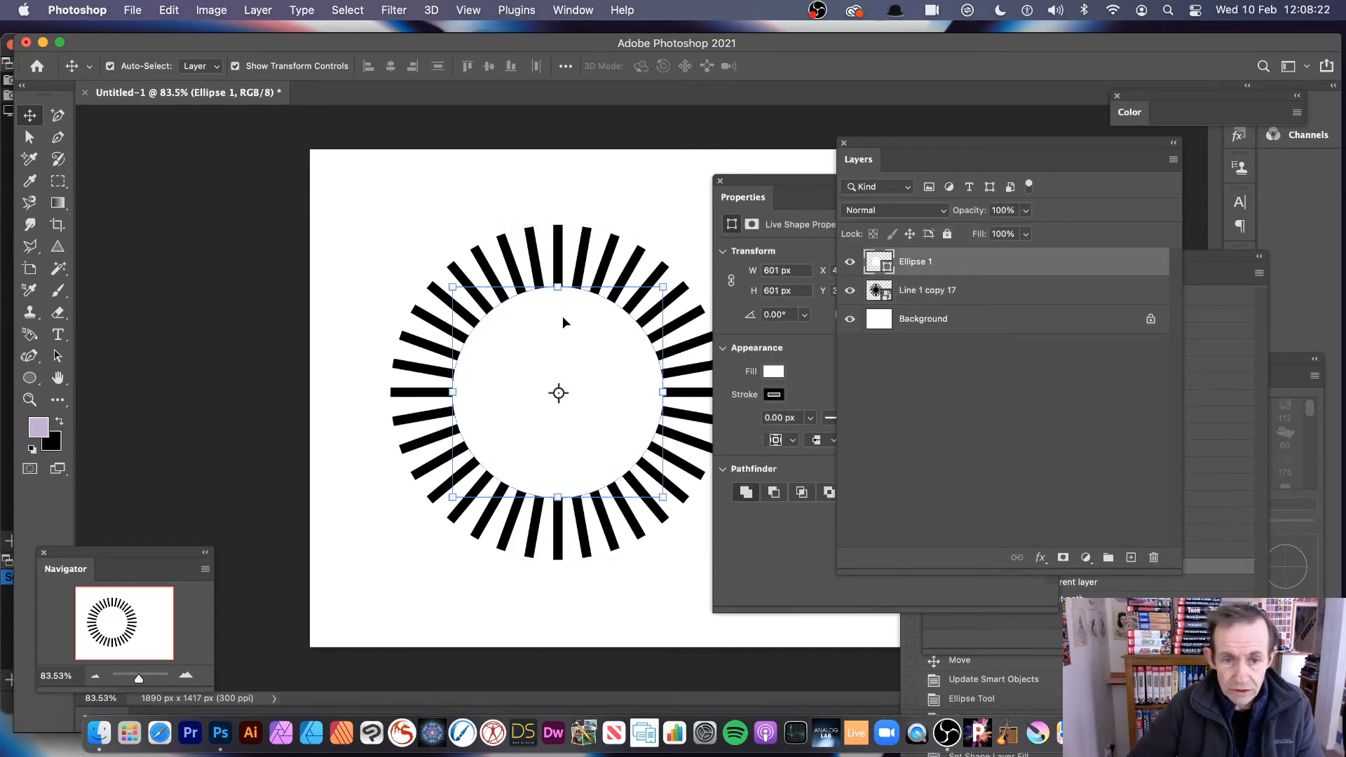
{"action": "left_click", "coordinate": [775, 373]}
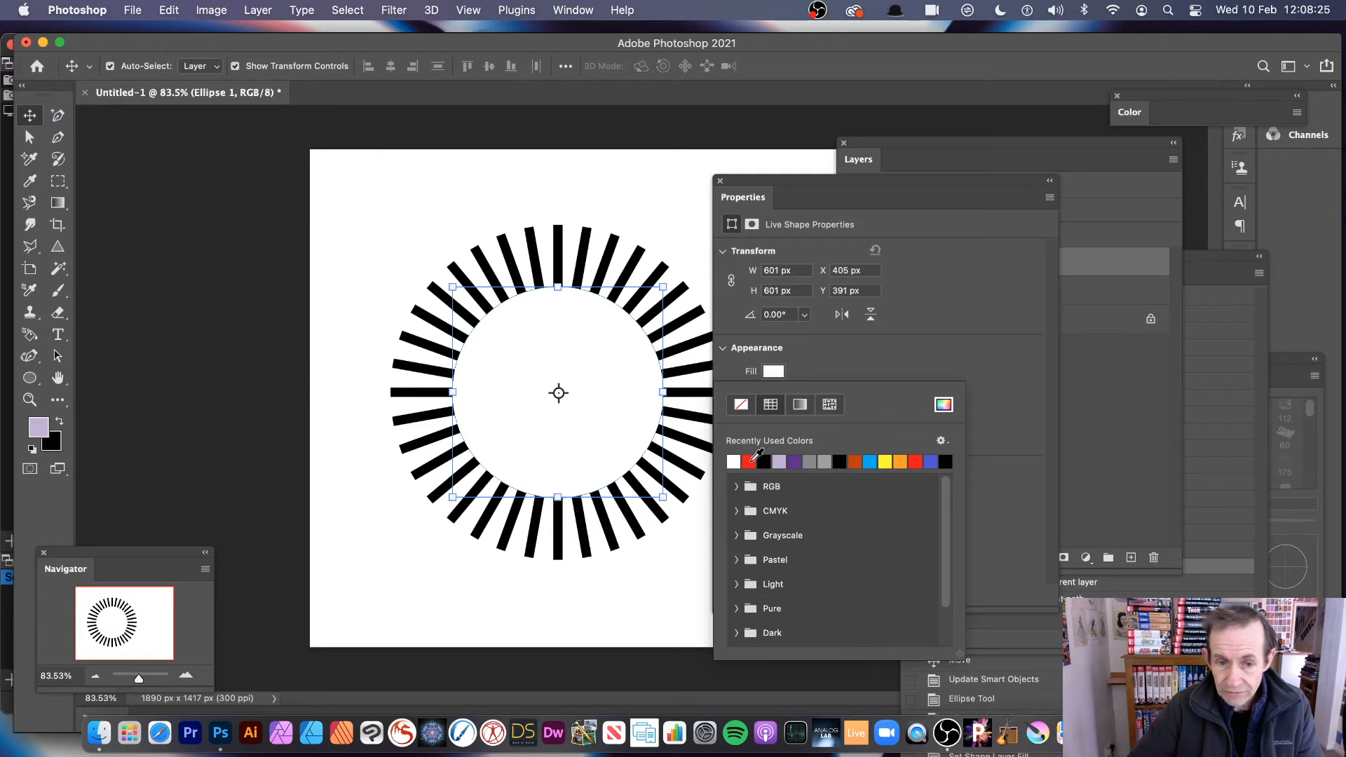
{"action": "left_click", "coordinate": [749, 461]}
{"action": "left_click", "coordinate": [965, 335]}
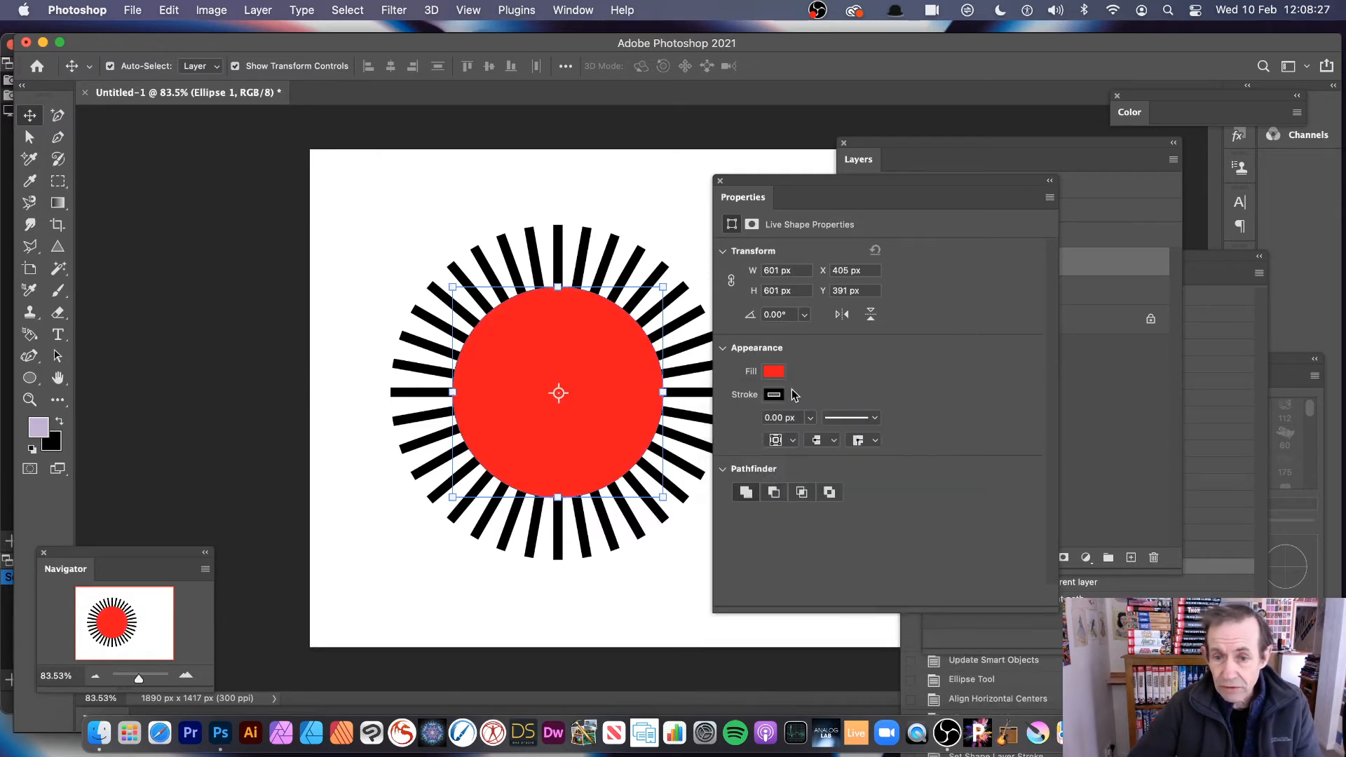
{"action": "left_click", "coordinate": [811, 418]}
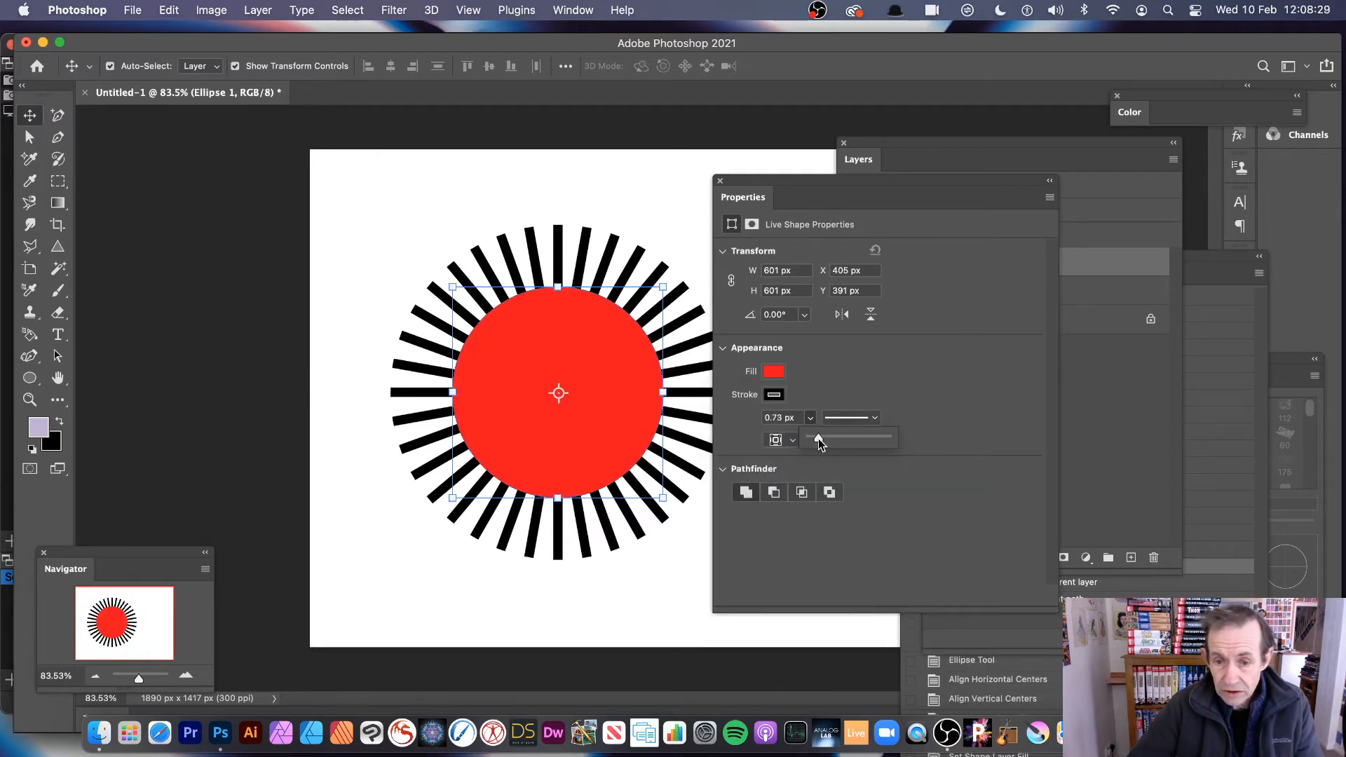
{"action": "left_click_drag", "start_coordinate": [818, 439], "coordinate": [839, 436]}
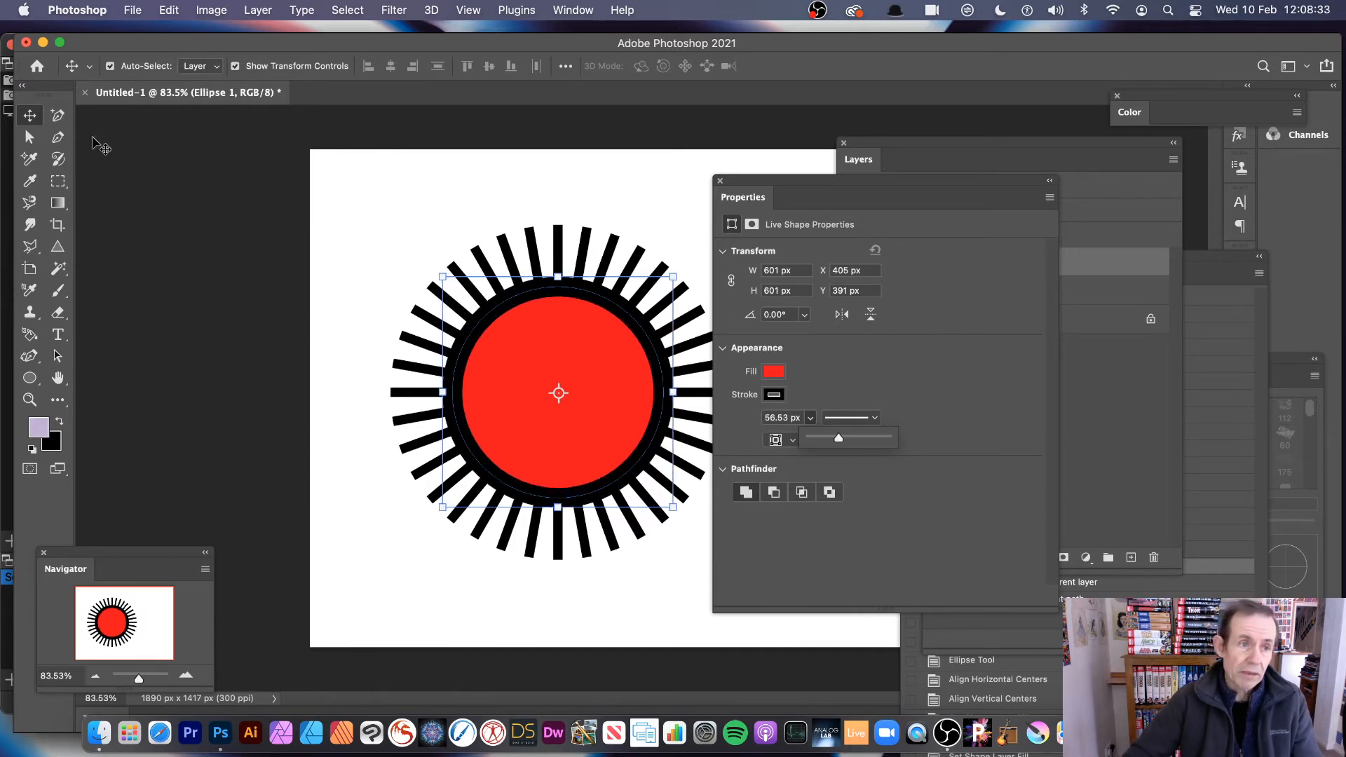
Step: Convert the circle and star layers together into one smart object and move it slightly up and to the right
{"action": "left_click", "coordinate": [29, 118]}
{"action": "left_click", "coordinate": [441, 159]}
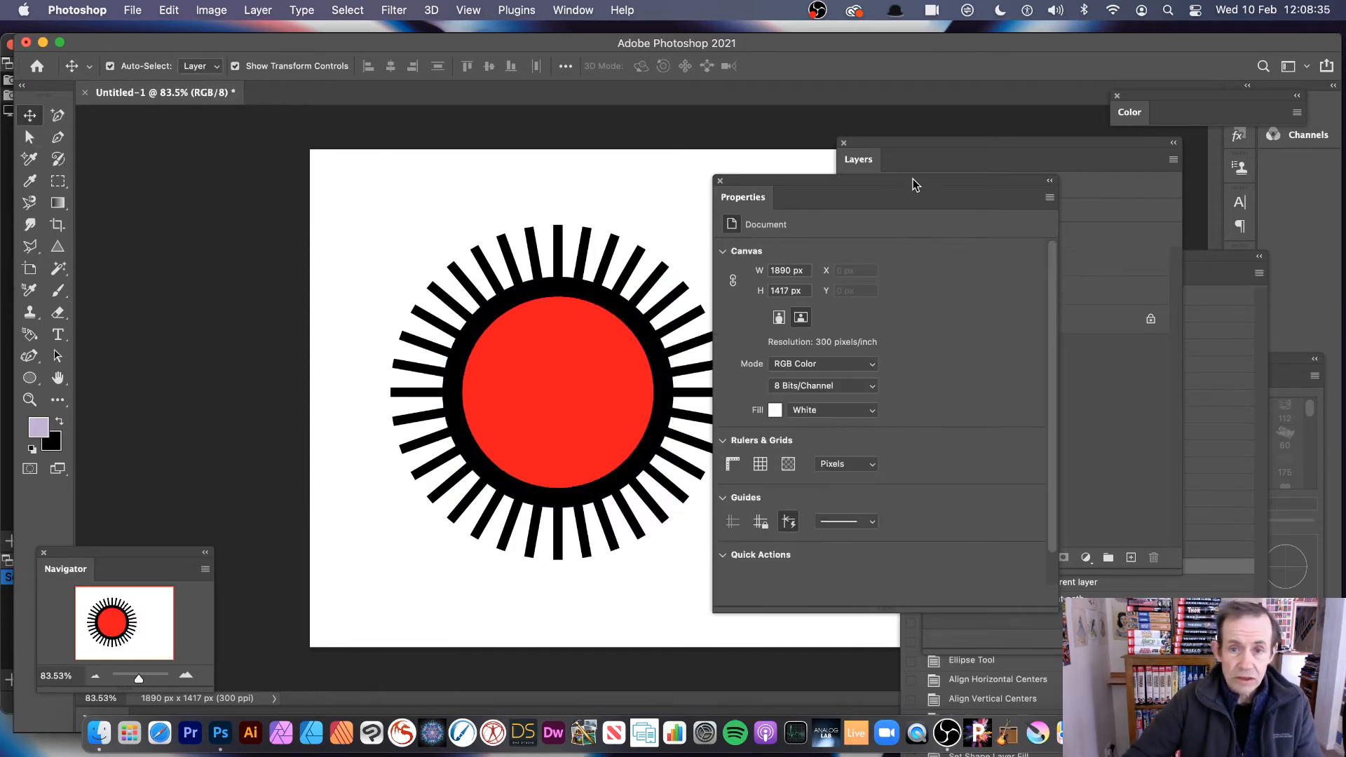
{"action": "left_click_drag", "start_coordinate": [792, 183], "coordinate": [892, 188]}
{"action": "left_click_drag", "start_coordinate": [342, 190], "coordinate": [796, 586]}
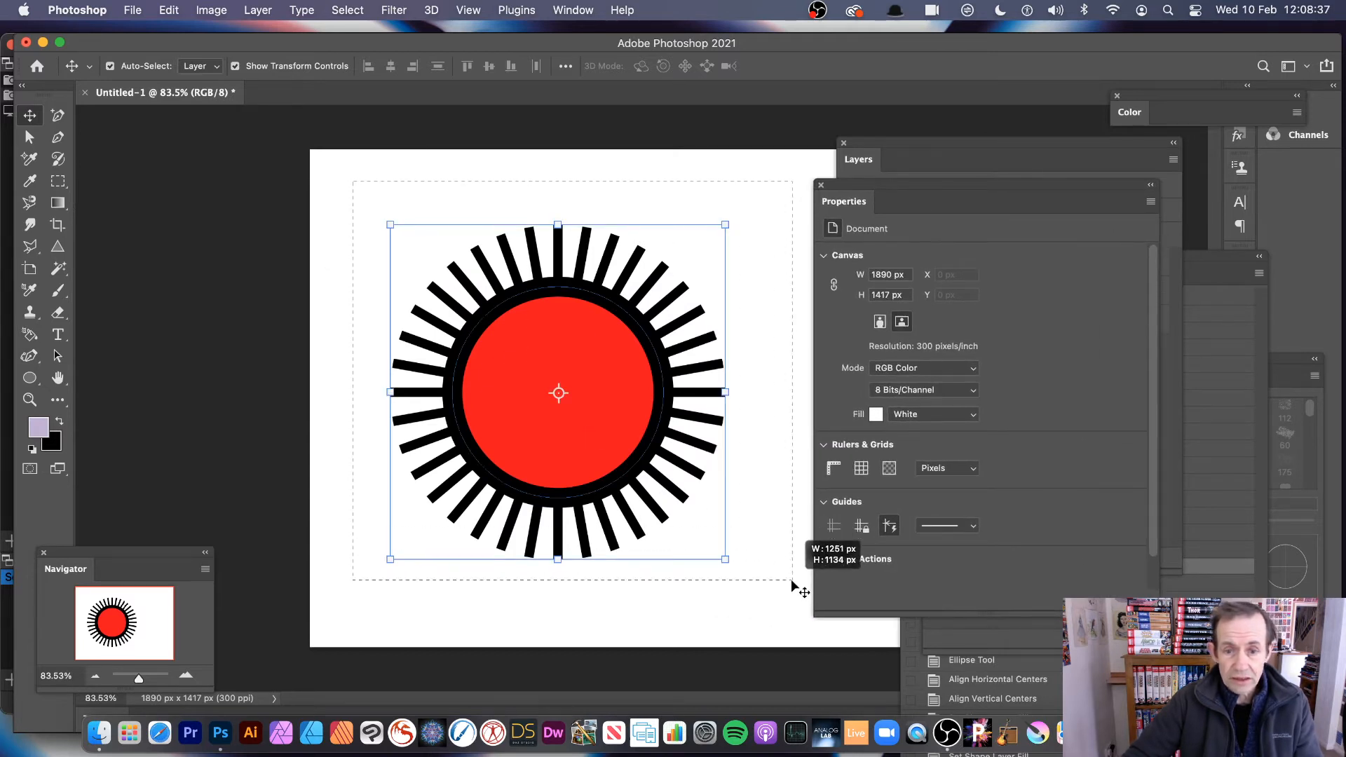
{"action": "left_click", "coordinate": [256, 10]}
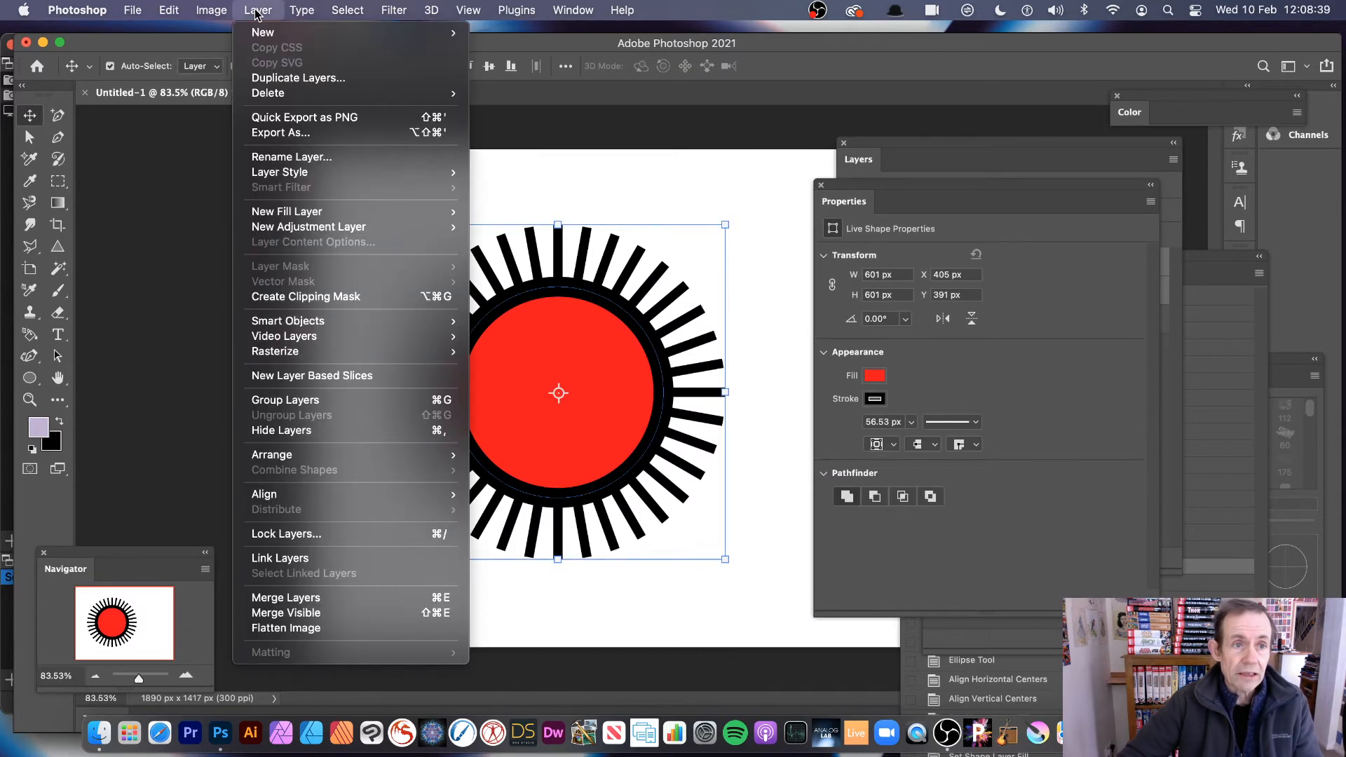
{"action": "mouse_move", "coordinate": [319, 322]}
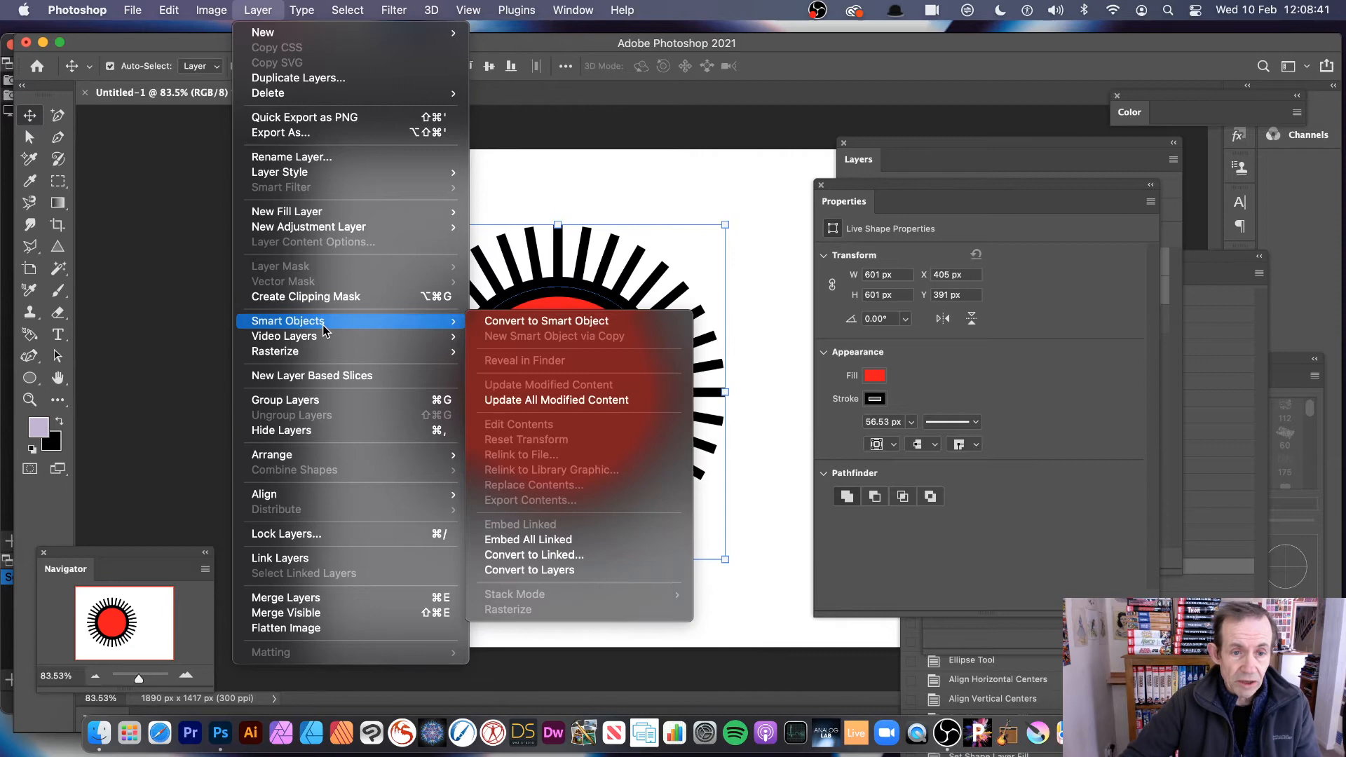
{"action": "left_click", "coordinate": [549, 326]}
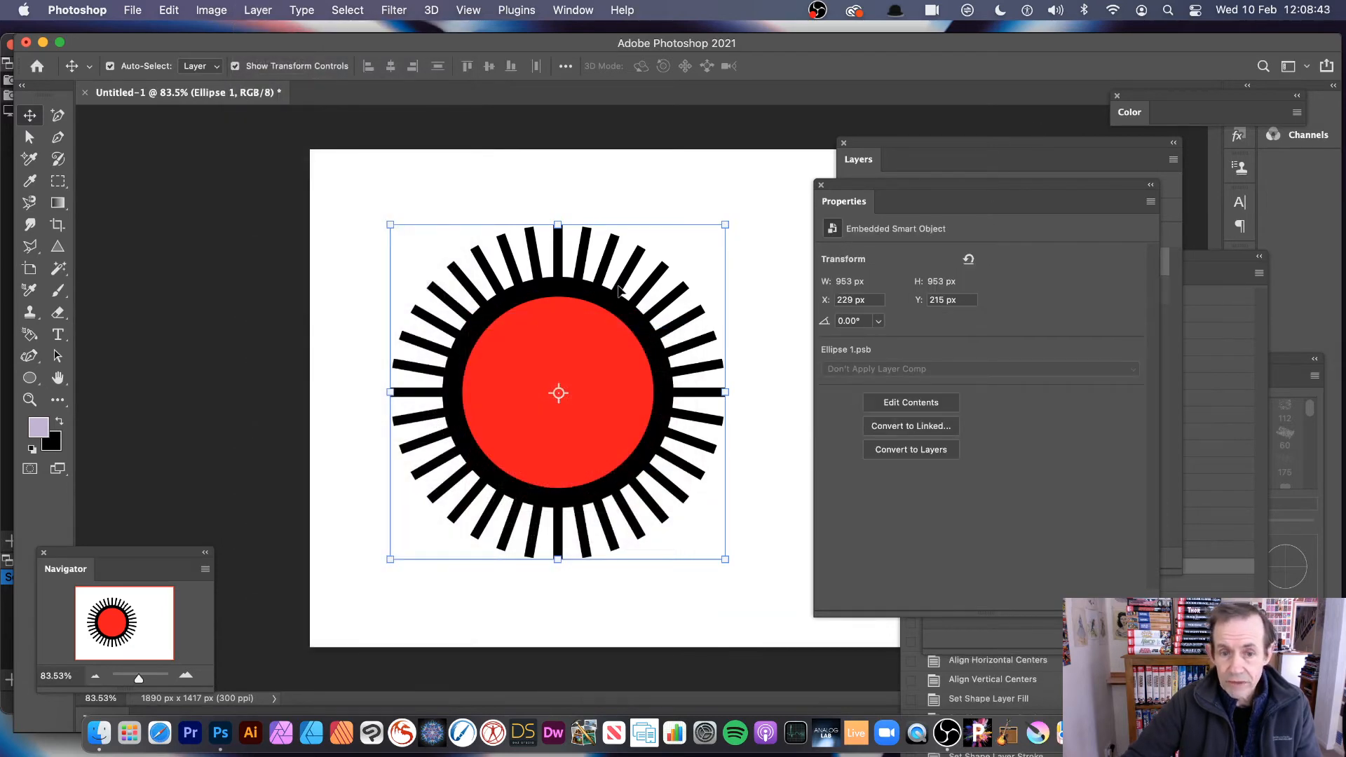
{"action": "left_click_drag", "start_coordinate": [622, 307], "coordinate": [642, 273]}
Step: Add a drop shadow to the smart object, cast to the lower right at a 139° angle and 65 px distance
{"action": "left_click", "coordinate": [858, 159]}
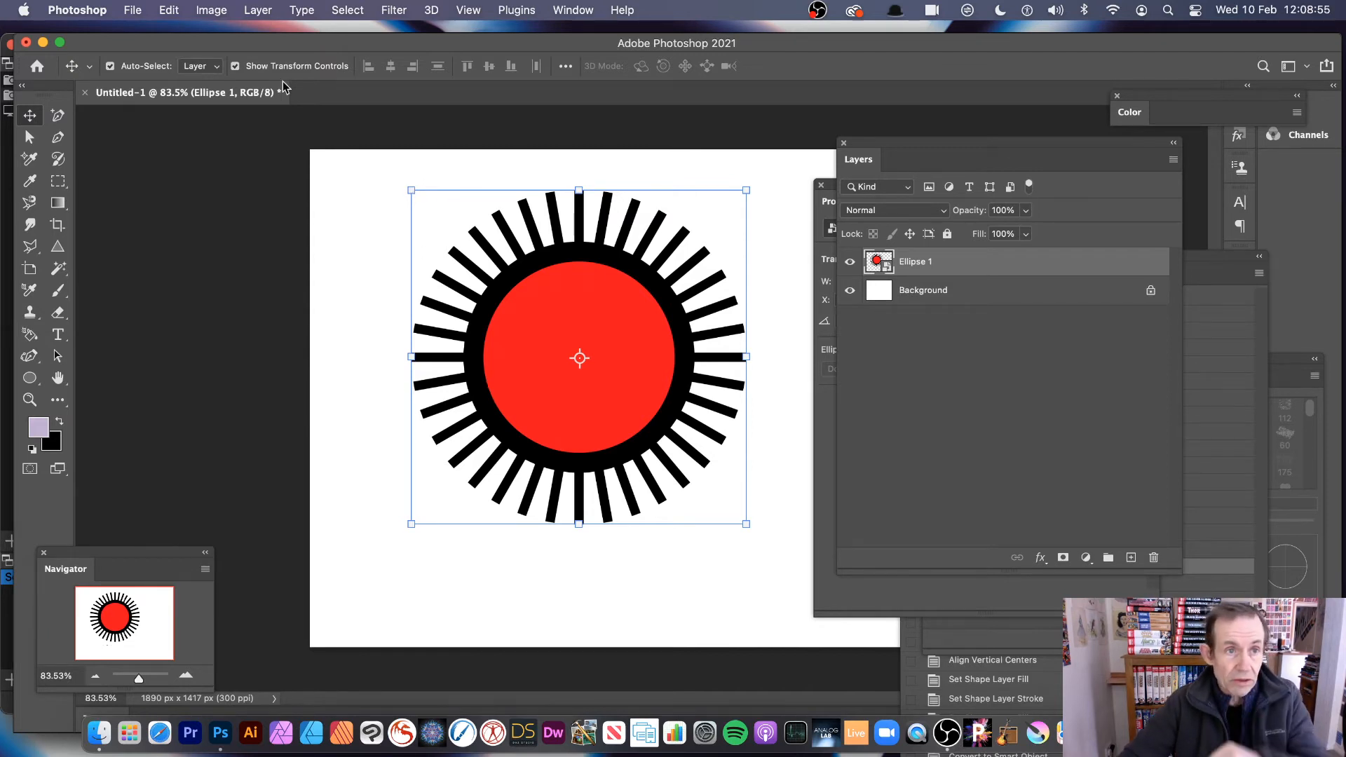
{"action": "left_click", "coordinate": [258, 10]}
{"action": "mouse_move", "coordinate": [291, 176]}
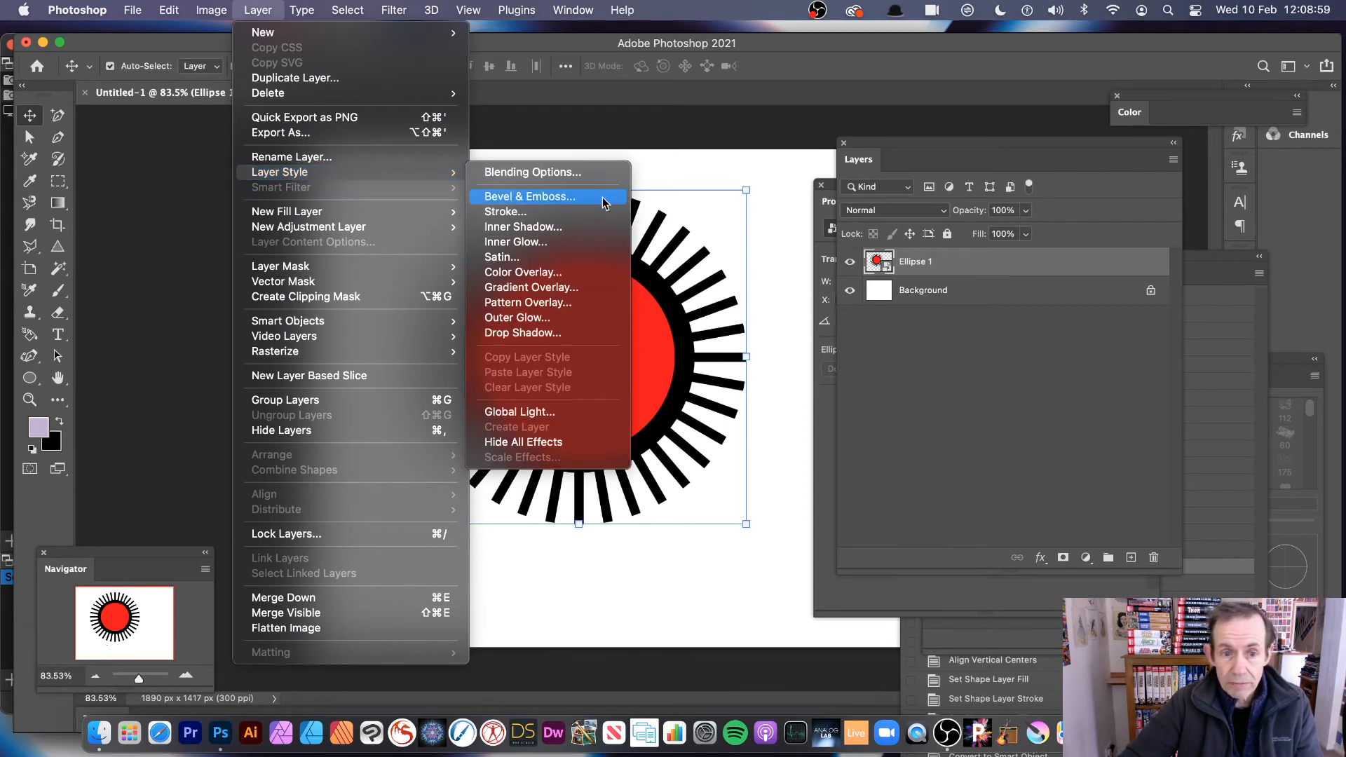
{"action": "left_click", "coordinate": [556, 334]}
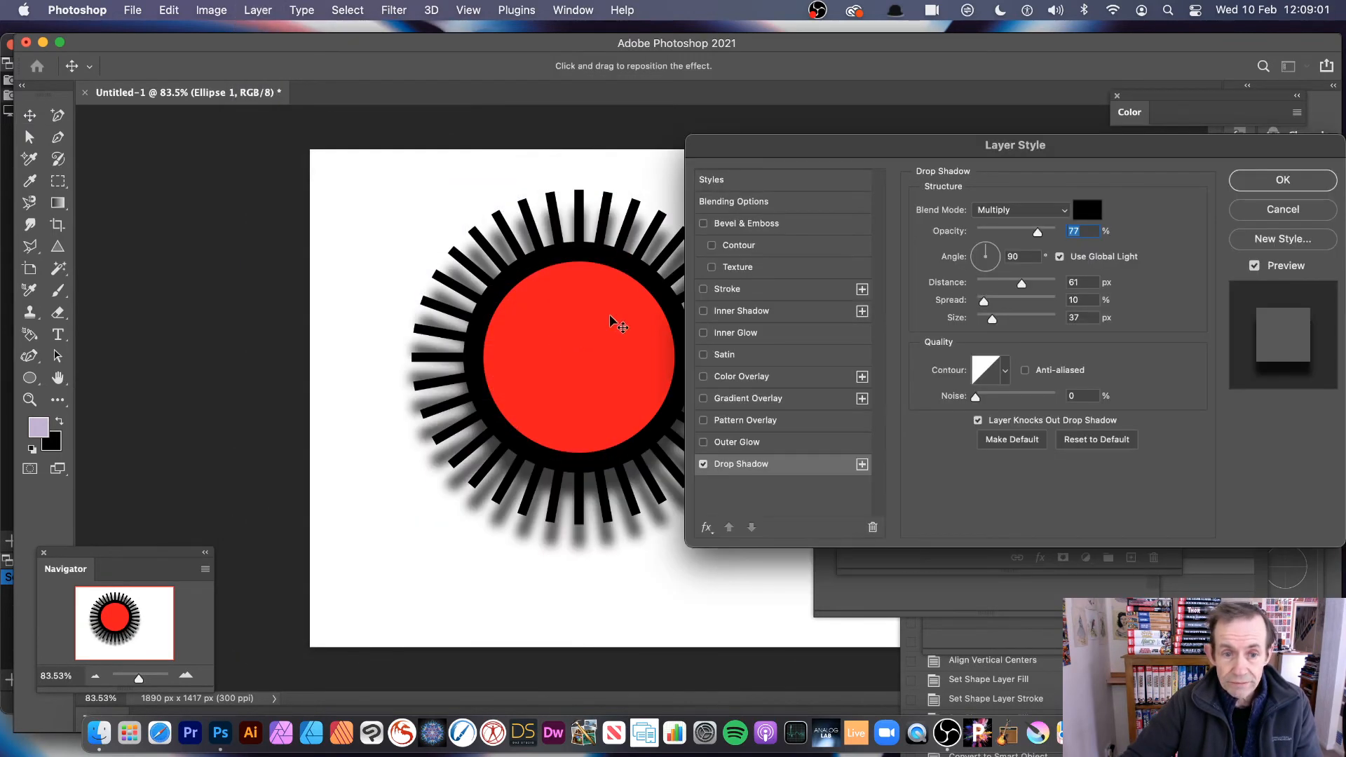
{"action": "left_click_drag", "start_coordinate": [540, 544], "coordinate": [563, 533]}
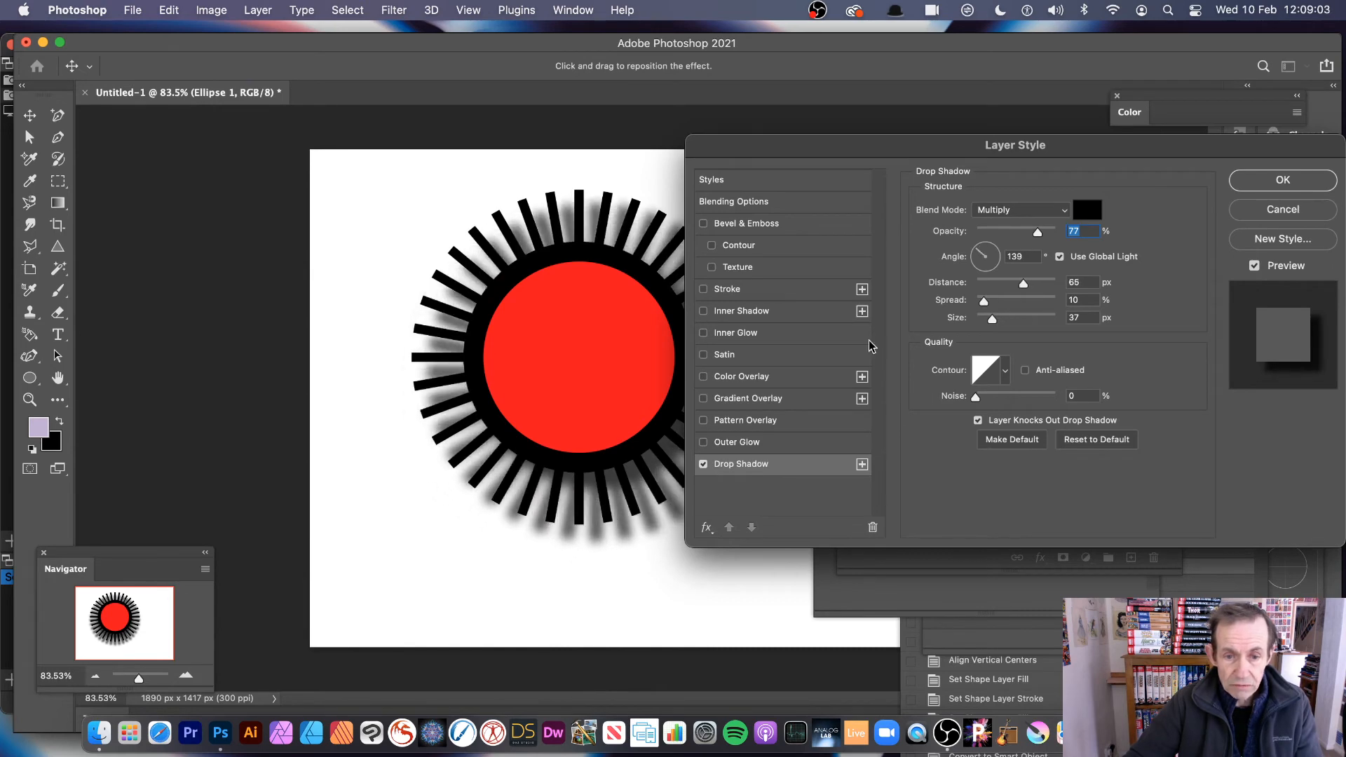
{"action": "left_click", "coordinate": [1283, 181]}
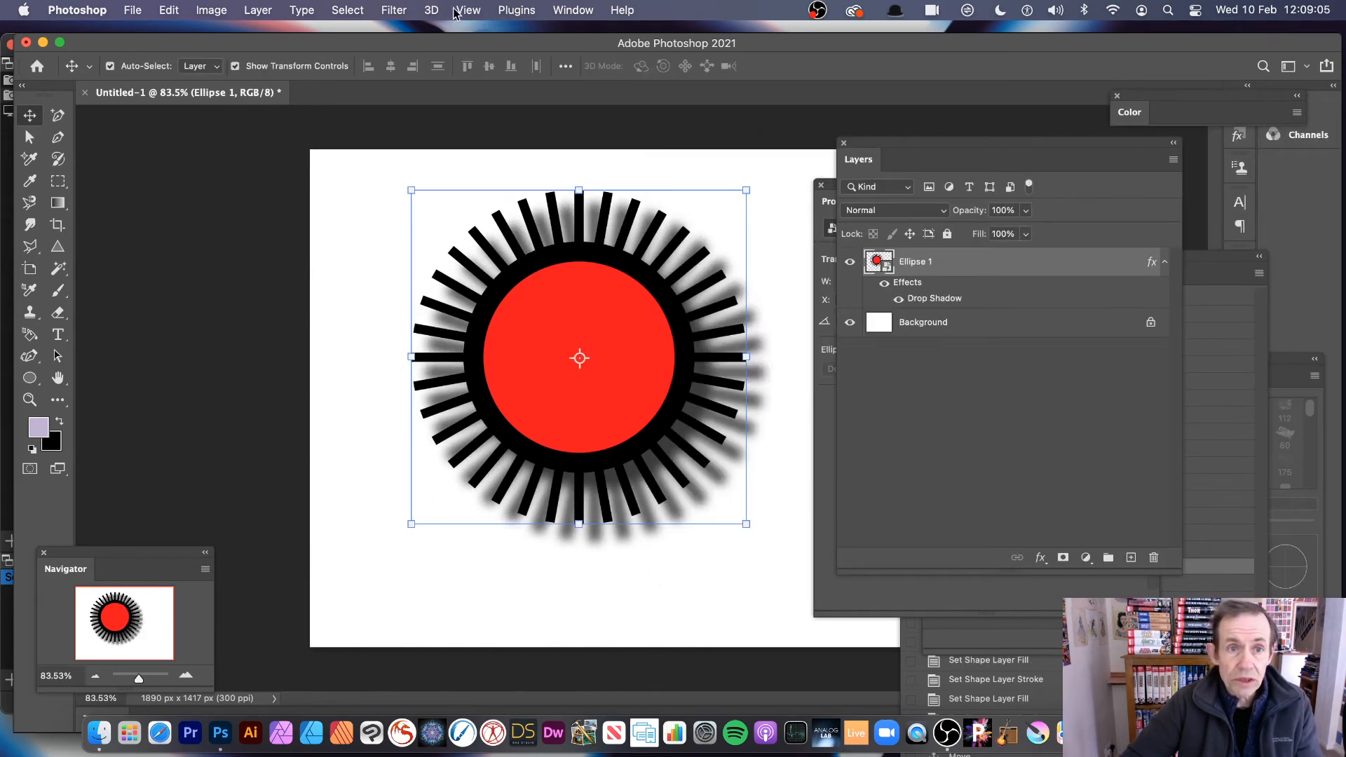
Step: Try the Wave distort filter on the smart object and undo it
{"action": "left_click", "coordinate": [393, 11]}
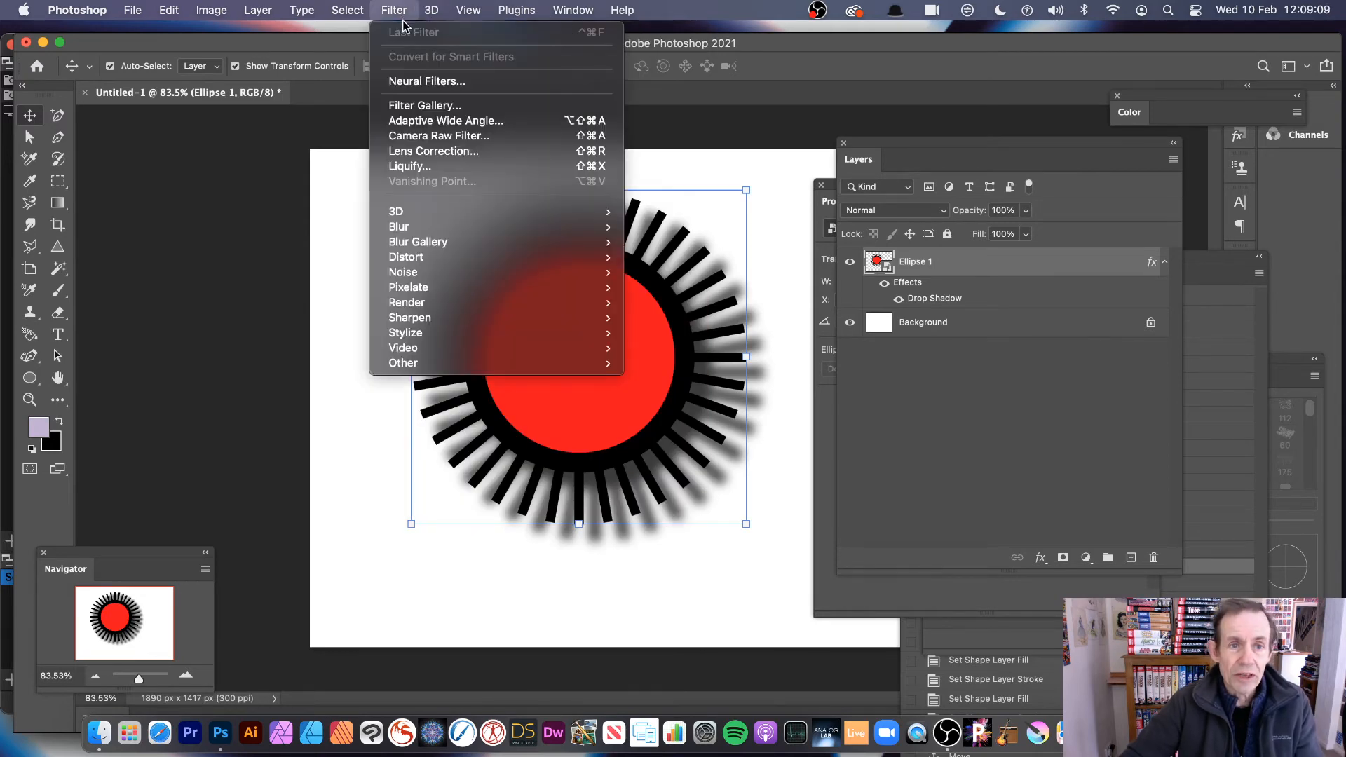
{"action": "mouse_move", "coordinate": [420, 261]}
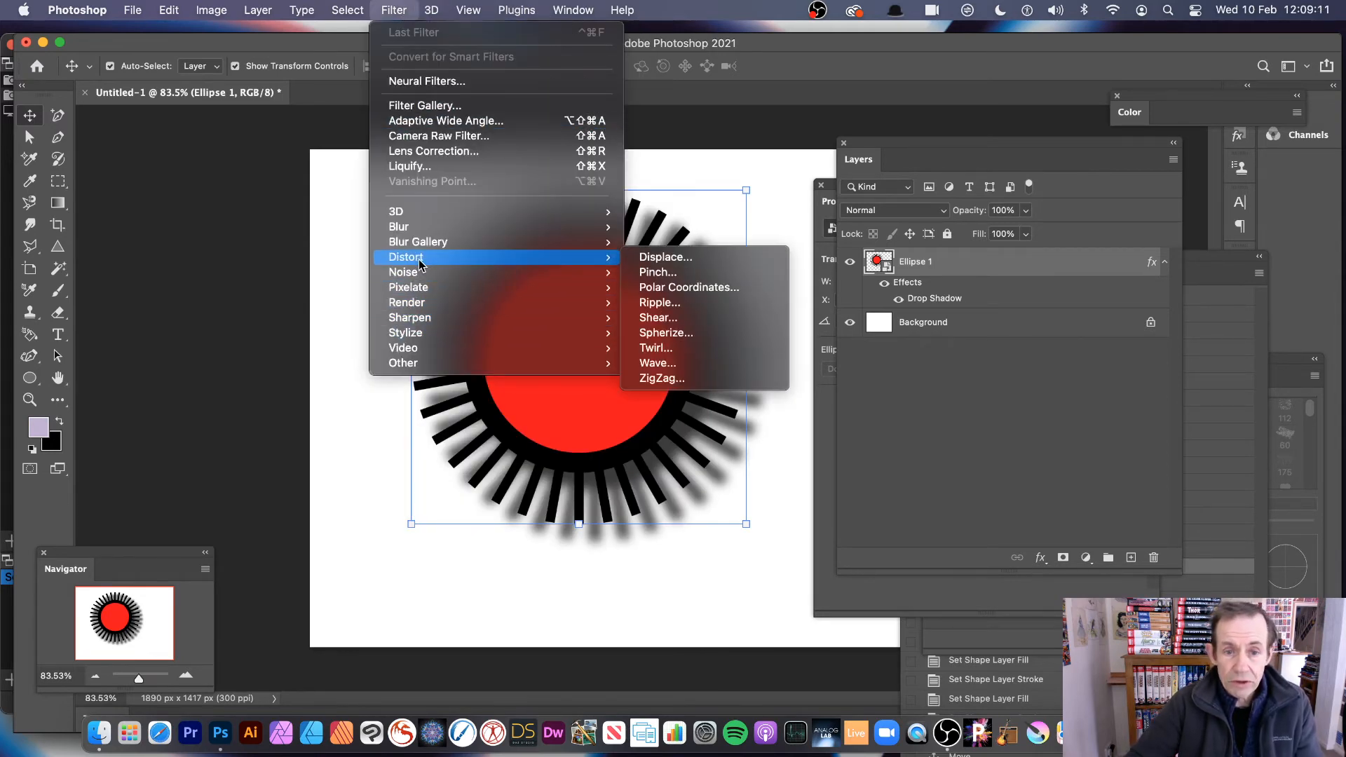
{"action": "left_click", "coordinate": [710, 361]}
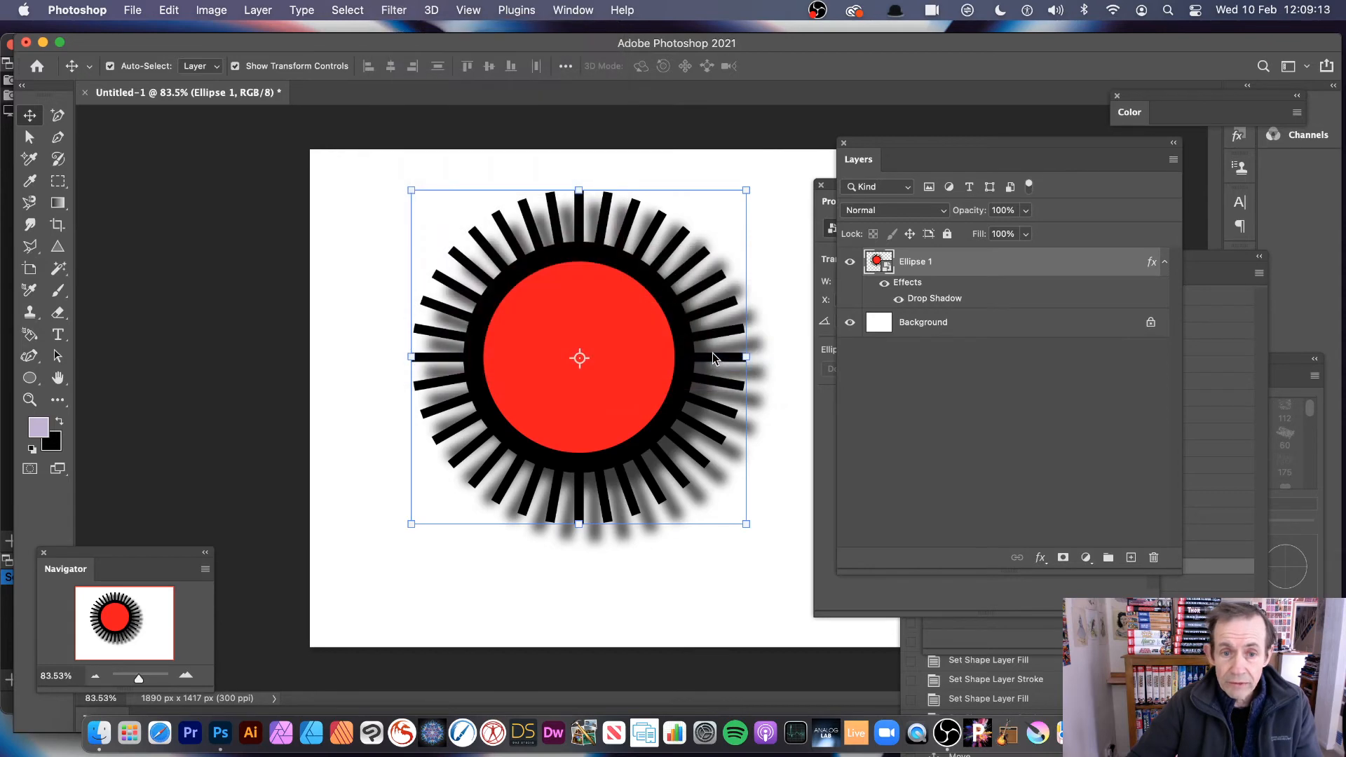
{"action": "left_click", "coordinate": [744, 172]}
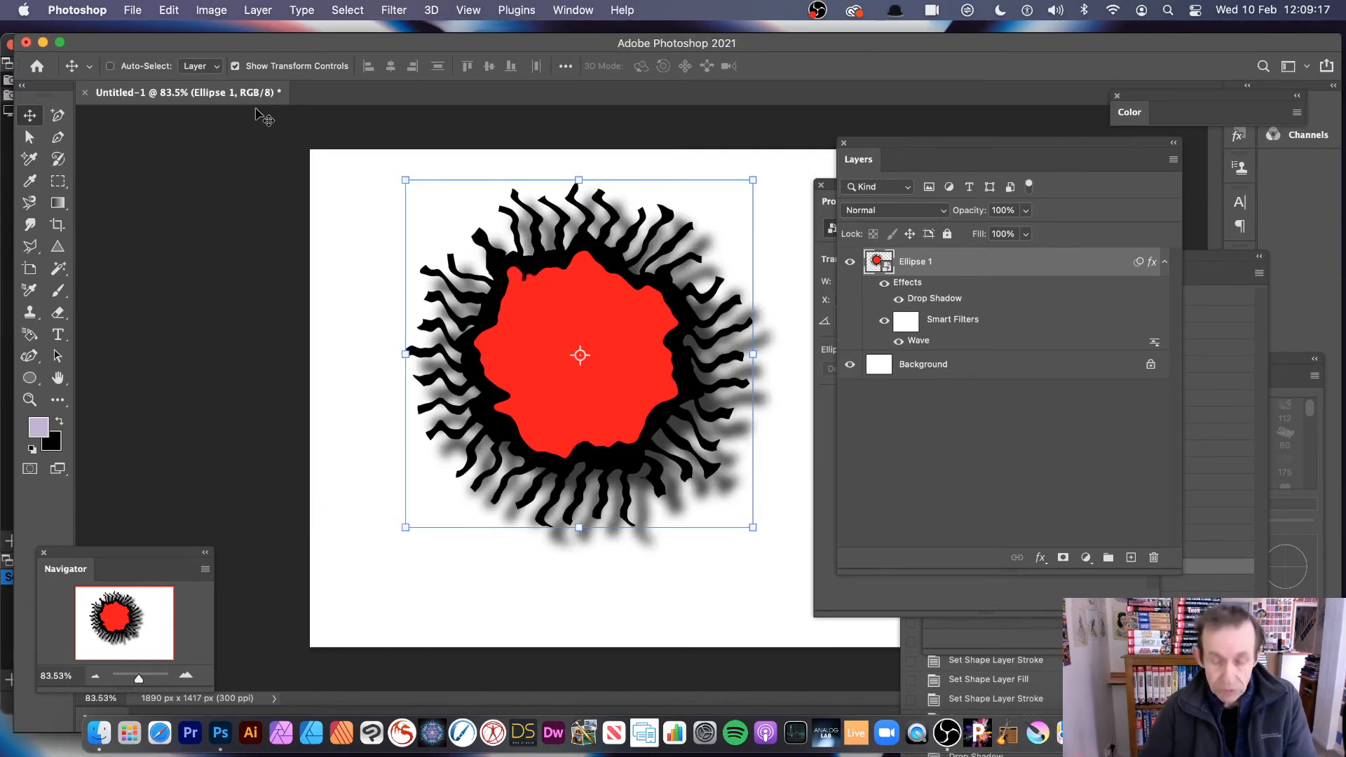
{"action": "key", "text": "super+z"}
Step: Move the sunburst to the canvas's upper left and place a duplicate overlapping its lower right
{"action": "left_click_drag", "start_coordinate": [589, 286], "coordinate": [497, 261]}
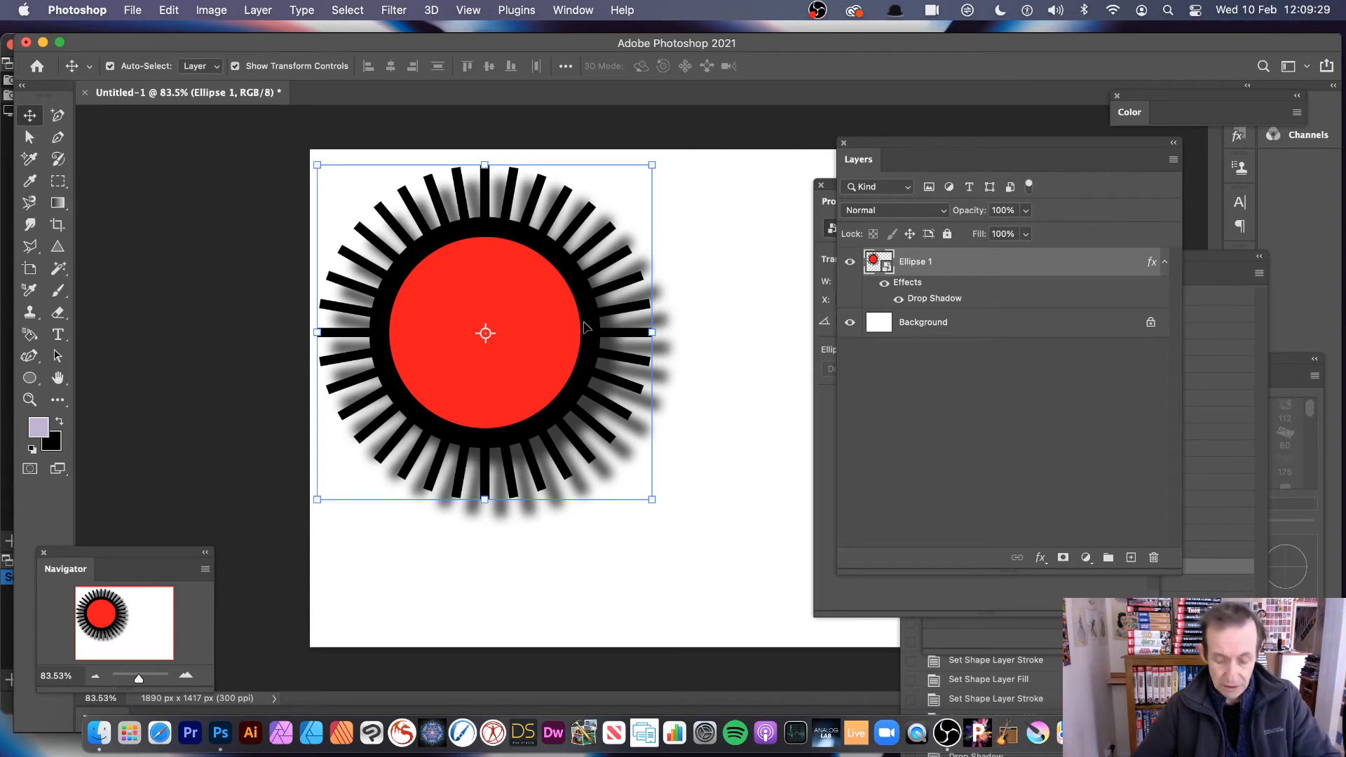
{"action": "left_click_drag", "start_coordinate": [611, 262], "coordinate": [768, 364]}
{"action": "left_click", "coordinate": [265, 10]}
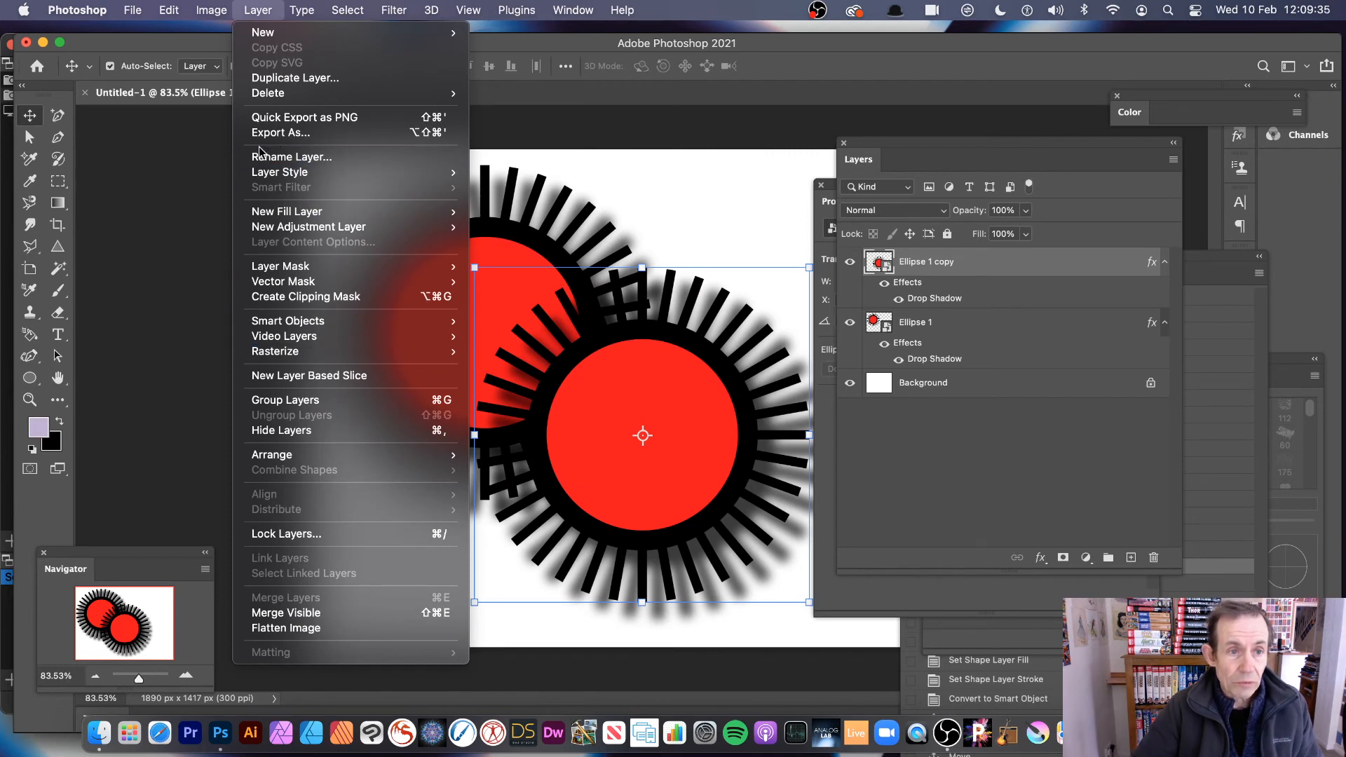
{"action": "left_click", "coordinate": [327, 79]}
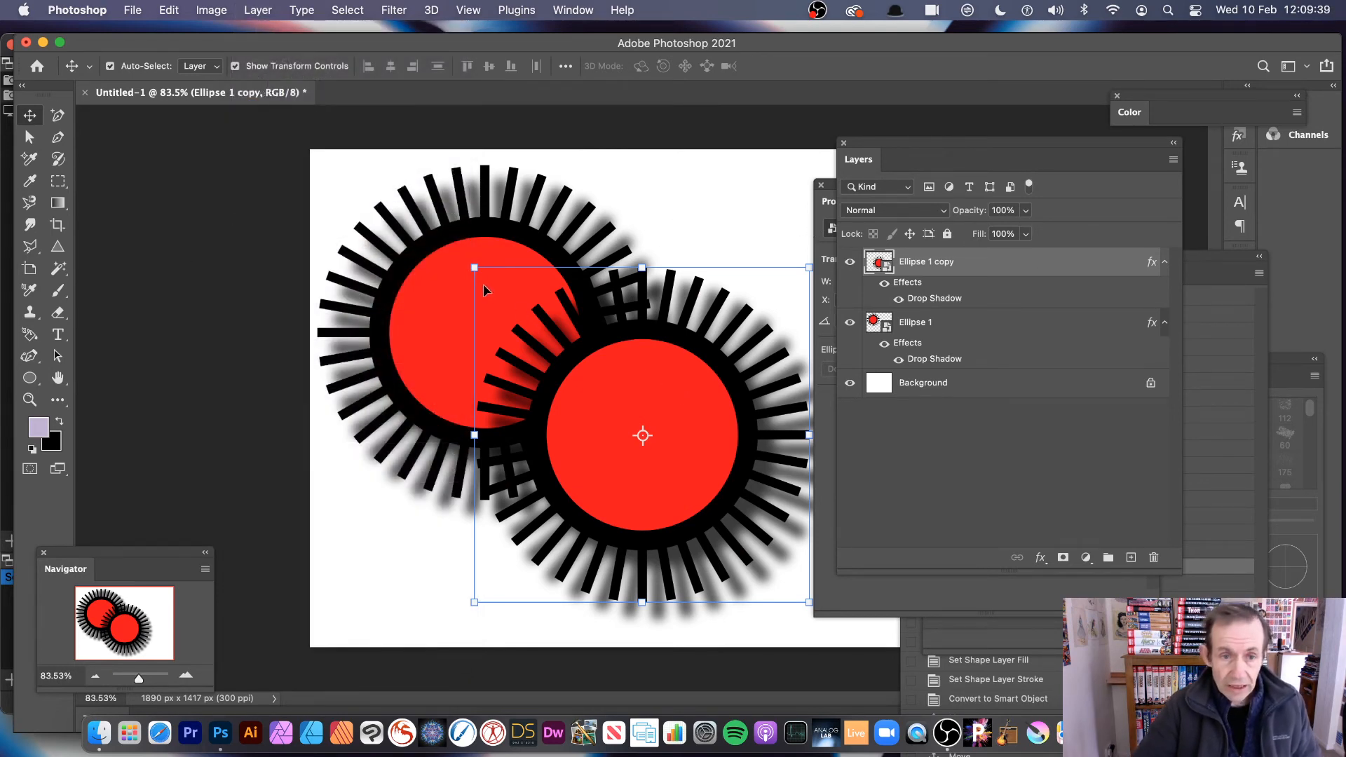
Step: Scale the duplicate down to just over half its size and place four more copies of it around the large sunburst
{"action": "left_click_drag", "start_coordinate": [473, 267], "coordinate": [609, 402]}
{"action": "left_click_drag", "start_coordinate": [705, 424], "coordinate": [422, 497]}
{"action": "key", "text": "Return"}
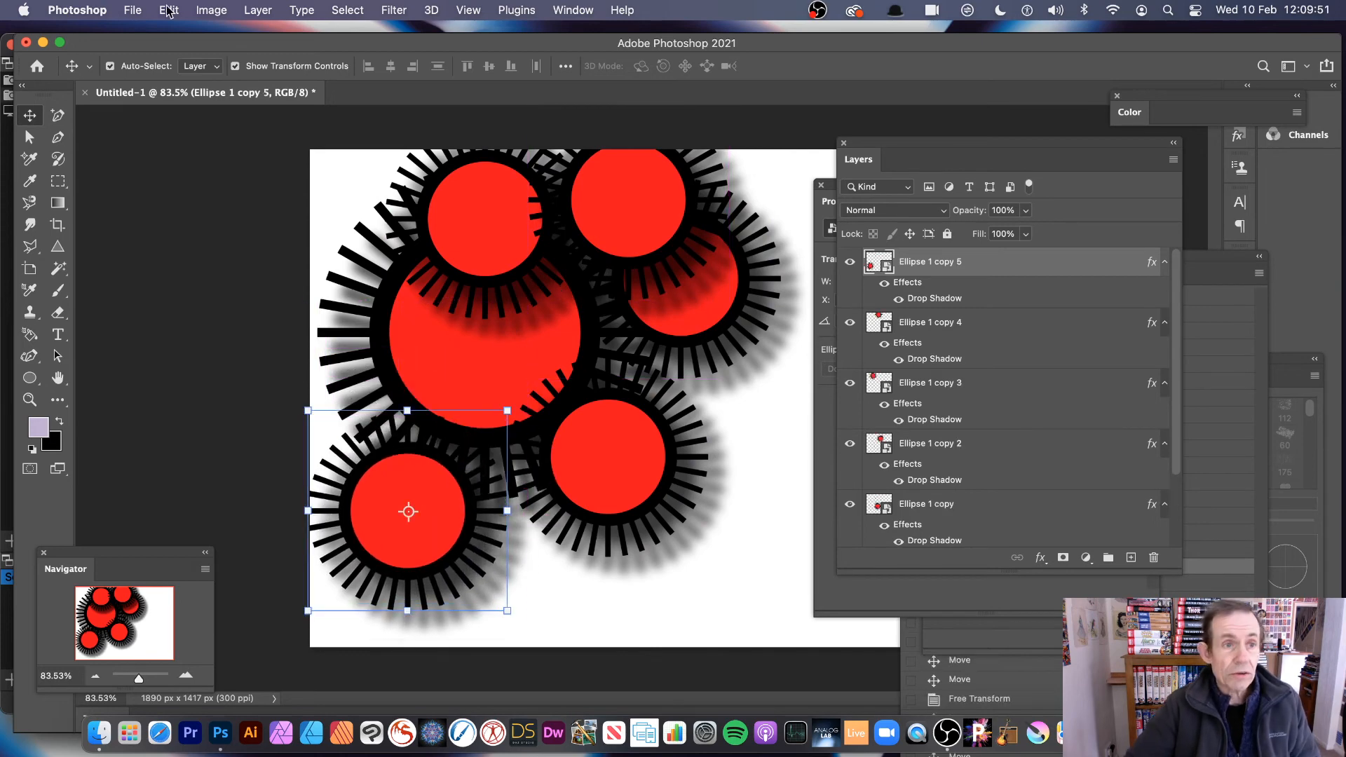
Step: Apply a Hue/Saturation adjustment to the lower-left copy, shifting the hue so its red center turns yellow
{"action": "left_click", "coordinate": [209, 10]}
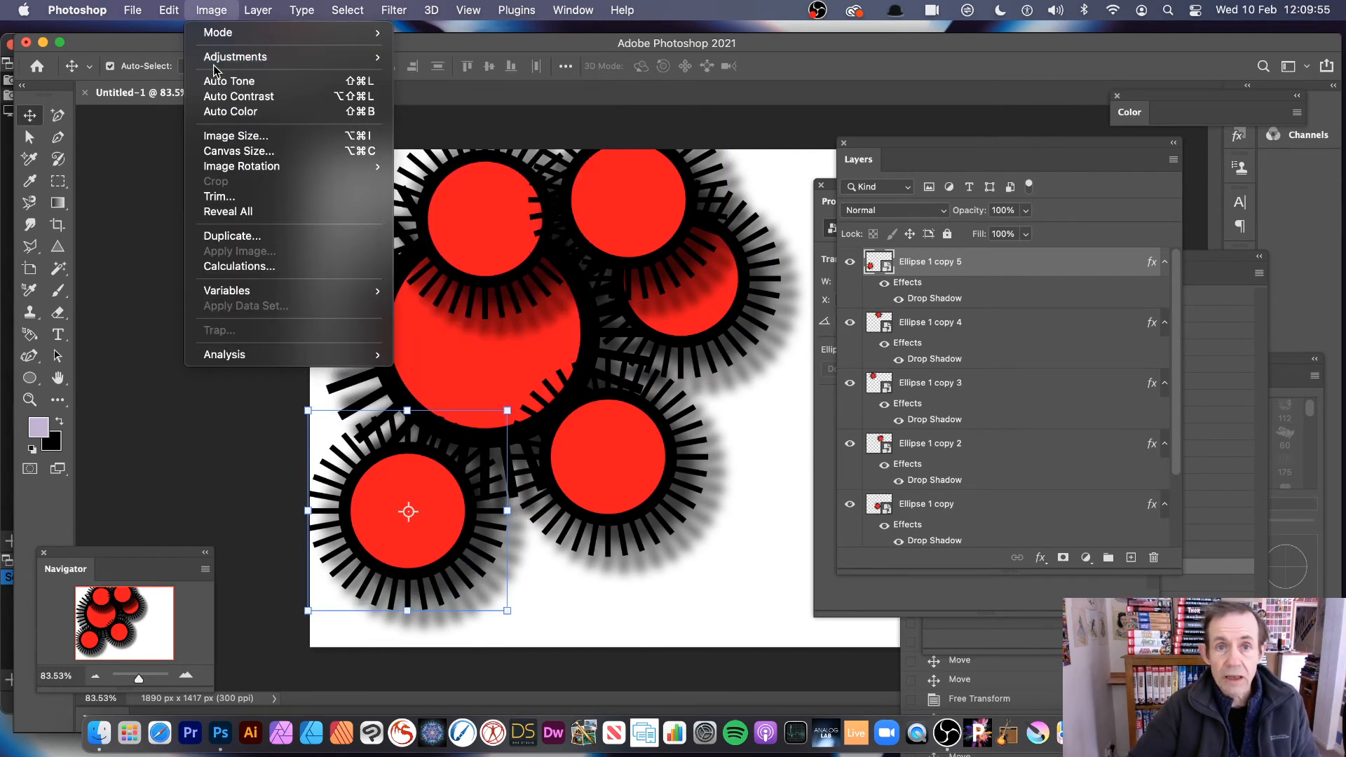
{"action": "mouse_move", "coordinate": [220, 59]}
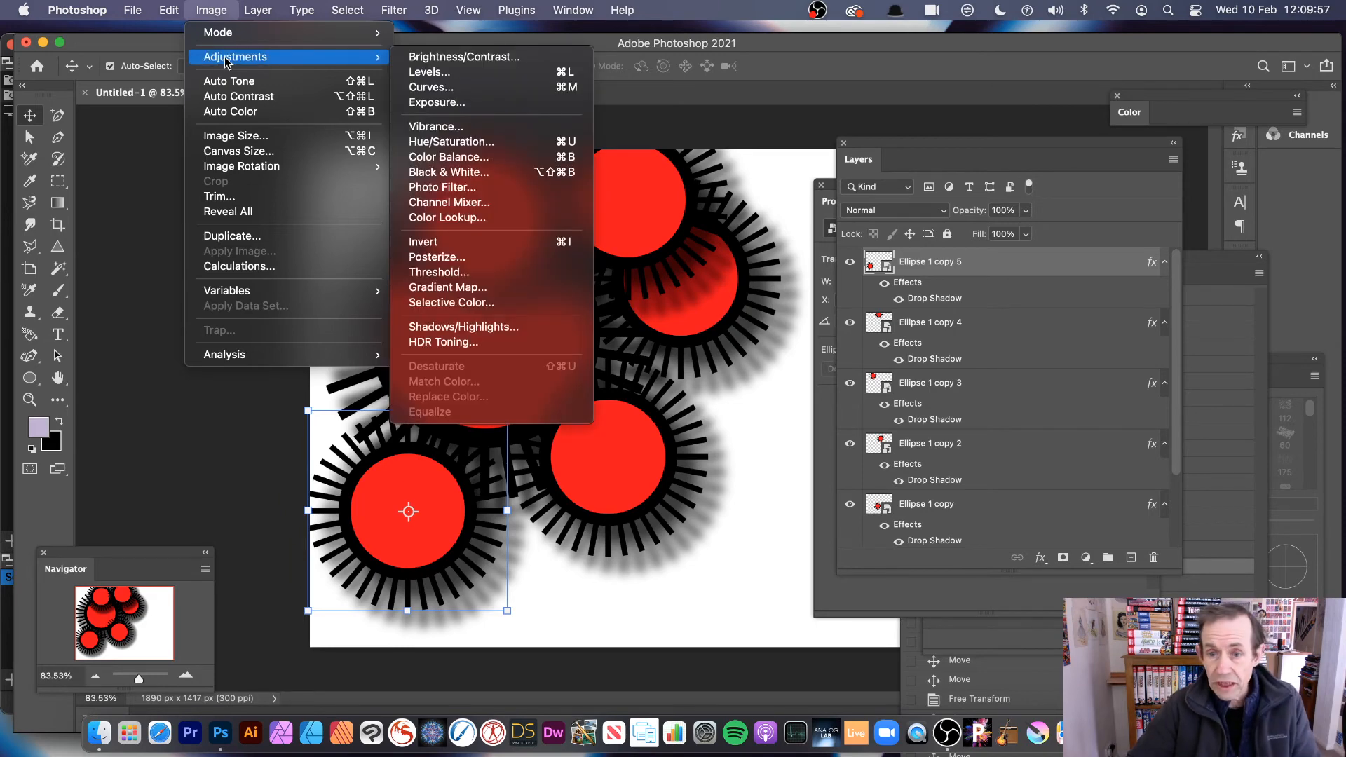
{"action": "left_click", "coordinate": [457, 142]}
{"action": "left_click_drag", "start_coordinate": [644, 268], "coordinate": [674, 265]}
{"action": "left_click", "coordinate": [821, 183]}
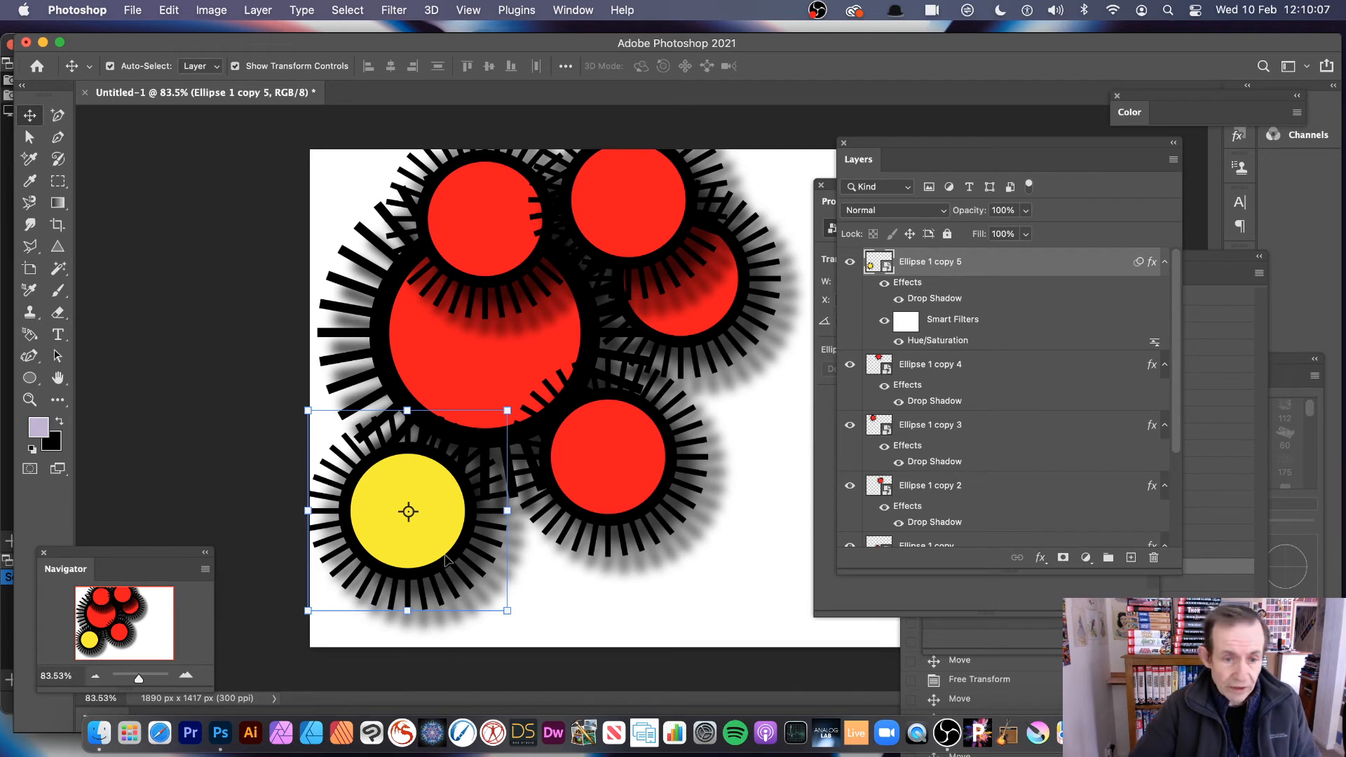
Step: Move the yellow-centered copy slightly up and to the right, and hide its smart filters
{"action": "left_click_drag", "start_coordinate": [430, 493], "coordinate": [484, 471]}
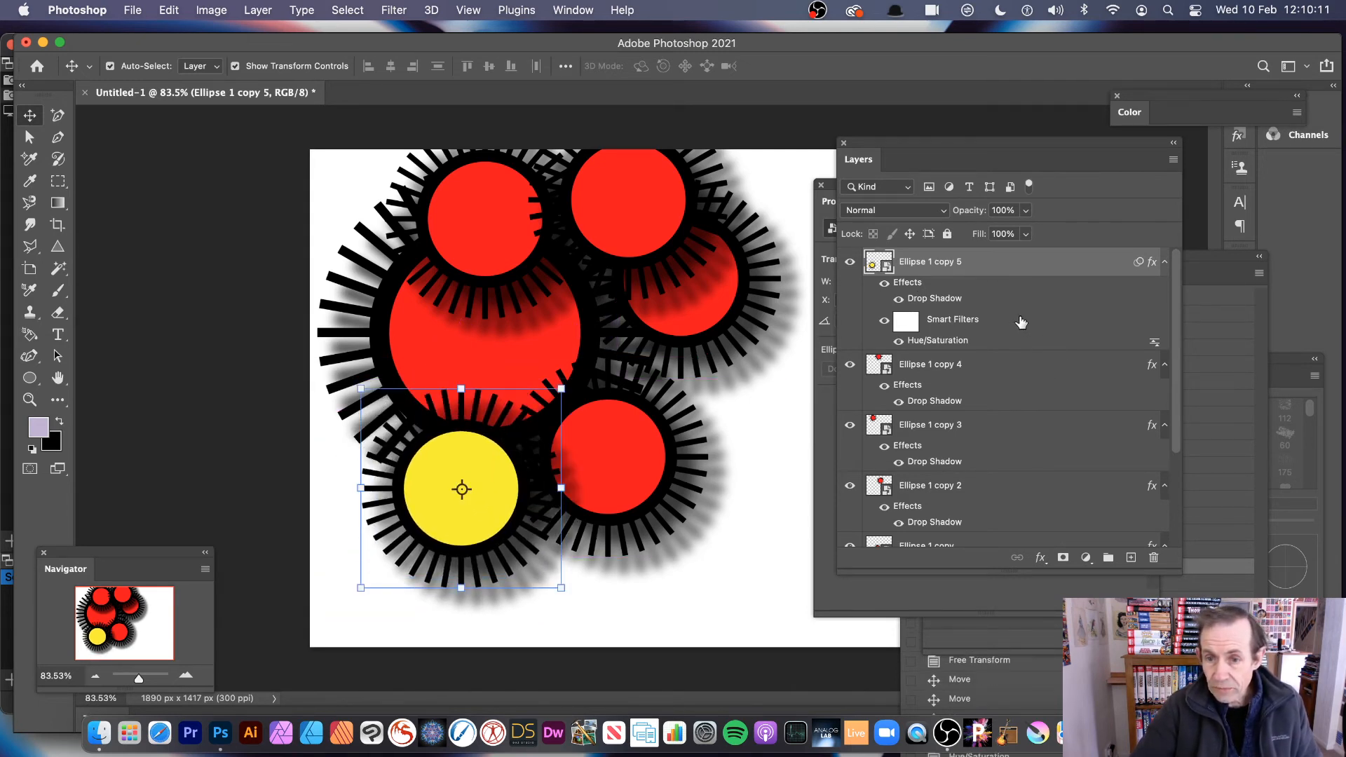
{"action": "left_click", "coordinate": [884, 322]}
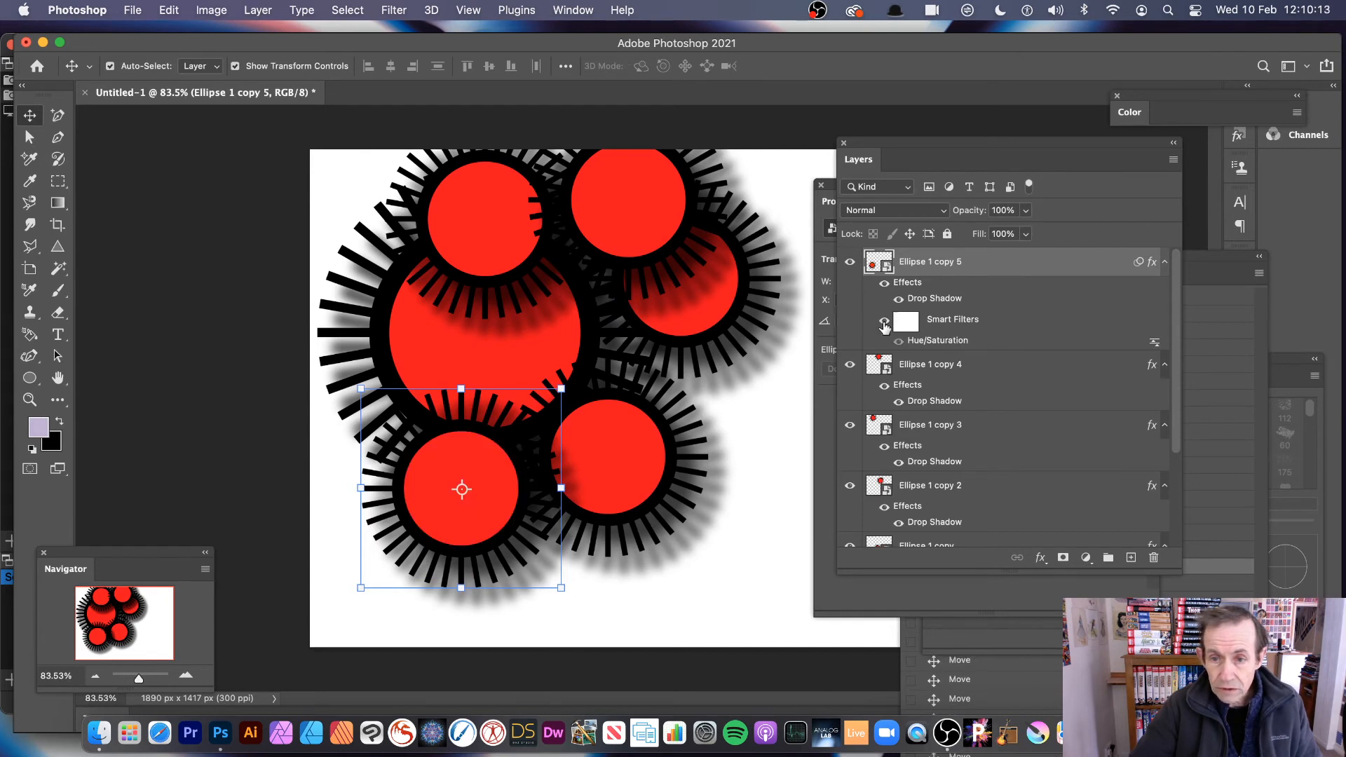
Step: Show the selected sunburst copy's smart filters again, switching its Hue/Saturation filter and drop shadow off and back on
{"action": "left_click", "coordinate": [884, 322]}
{"action": "left_click", "coordinate": [897, 341]}
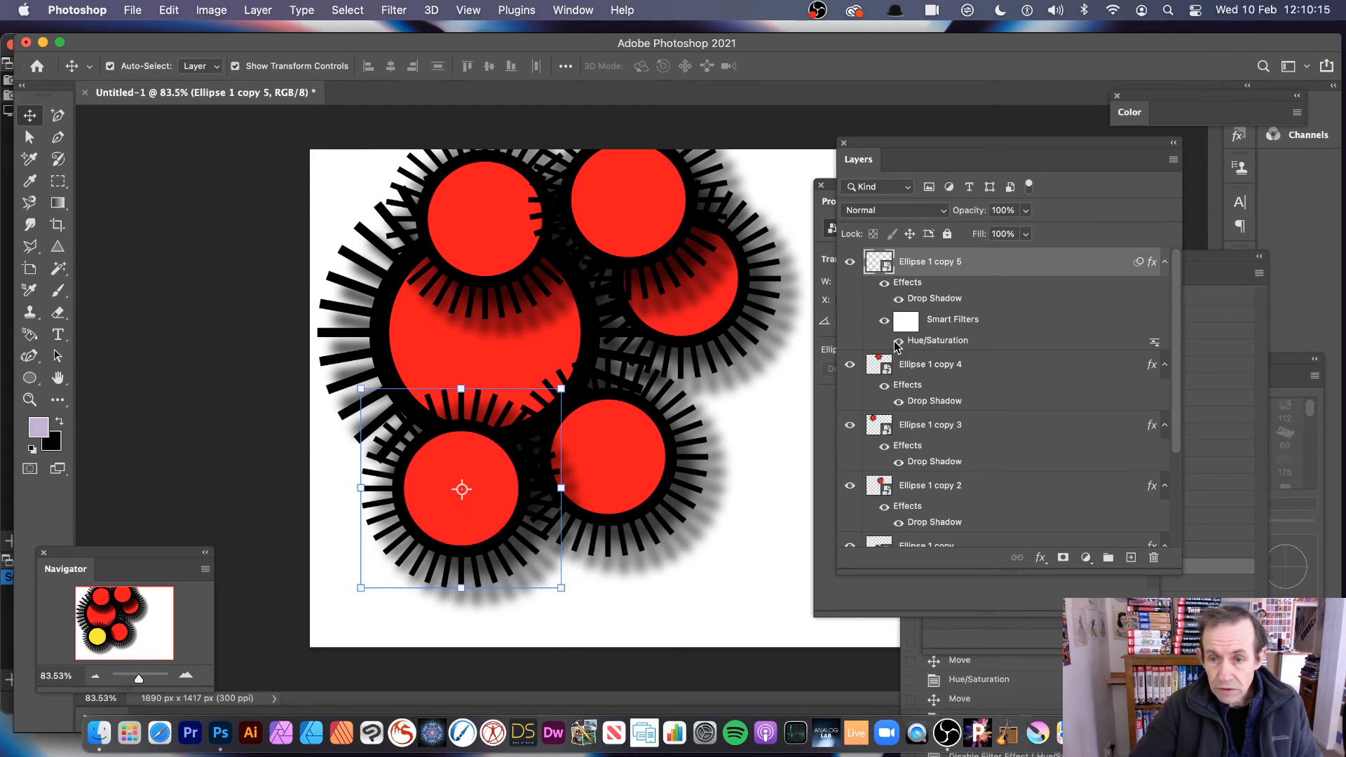
{"action": "left_click", "coordinate": [898, 341]}
{"action": "left_click", "coordinate": [897, 300]}
{"action": "left_click", "coordinate": [898, 300]}
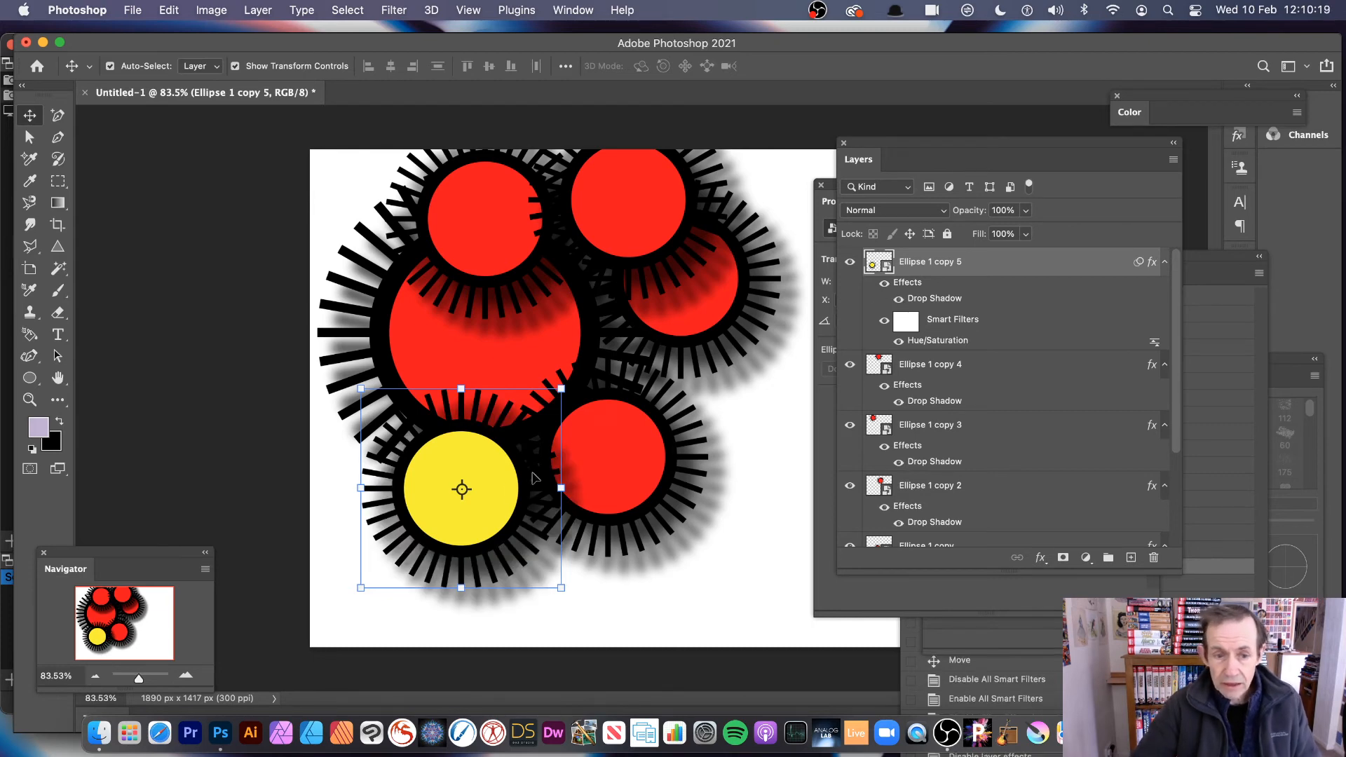
Step: Duplicate the yellow-centered sunburst three times and spread the four across the canvas's left edge, lower middle, right side and upper left
{"action": "left_click_drag", "start_coordinate": [483, 468], "coordinate": [665, 561]}
{"action": "left_click_drag", "start_coordinate": [764, 446], "coordinate": [427, 236]}
{"action": "left_click_drag", "start_coordinate": [505, 285], "coordinate": [435, 233]}
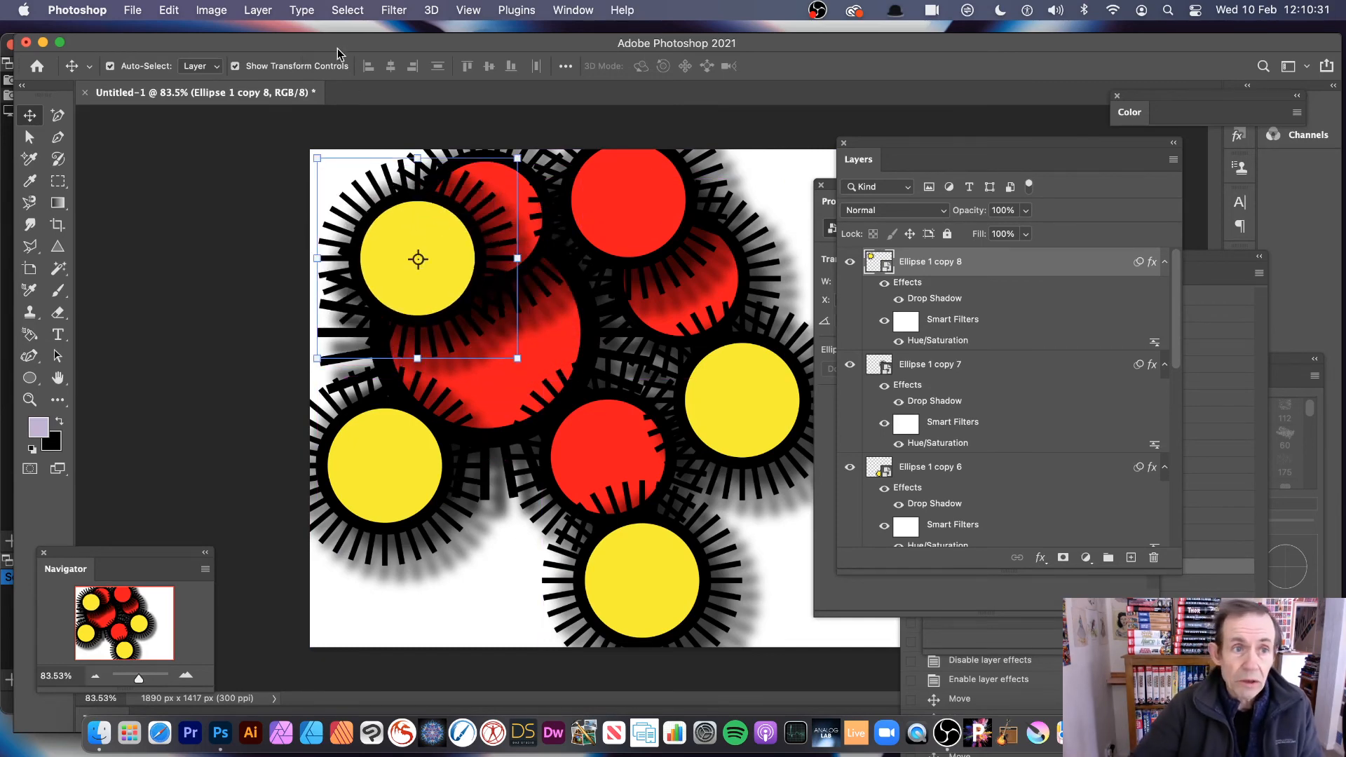
Step: Add a Color Overlay layer style to the upper-left sunburst copy using the cyan-blue color 15c8d8
{"action": "left_click", "coordinate": [258, 10]}
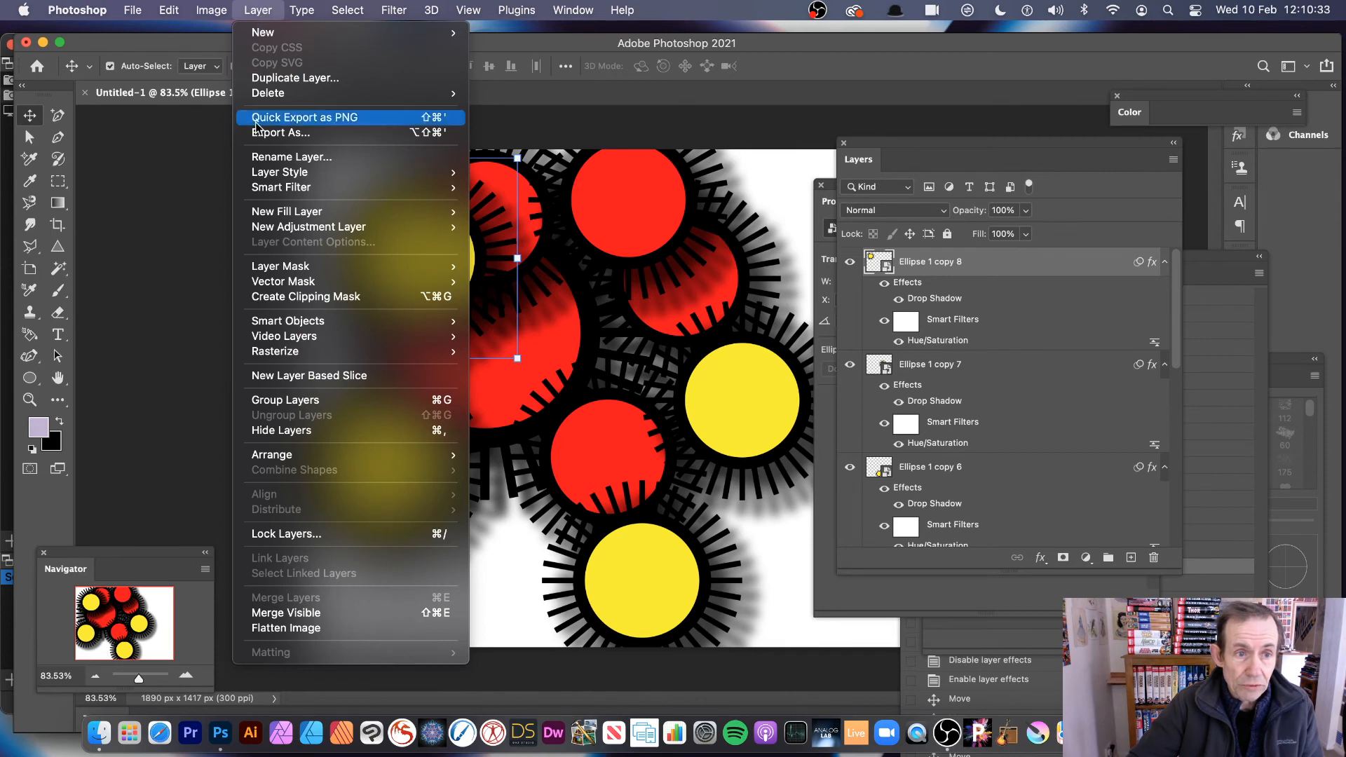
{"action": "mouse_move", "coordinate": [265, 172]}
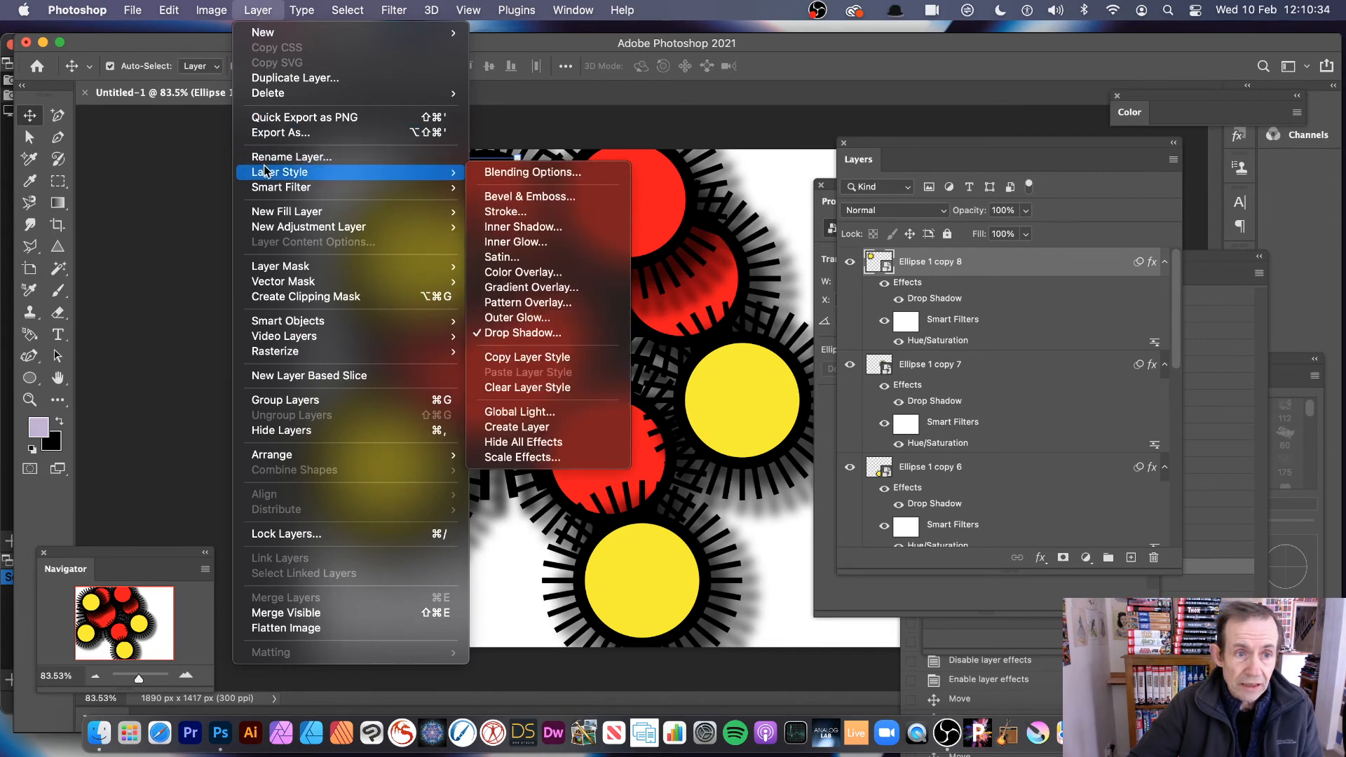
{"action": "left_click", "coordinate": [545, 272]}
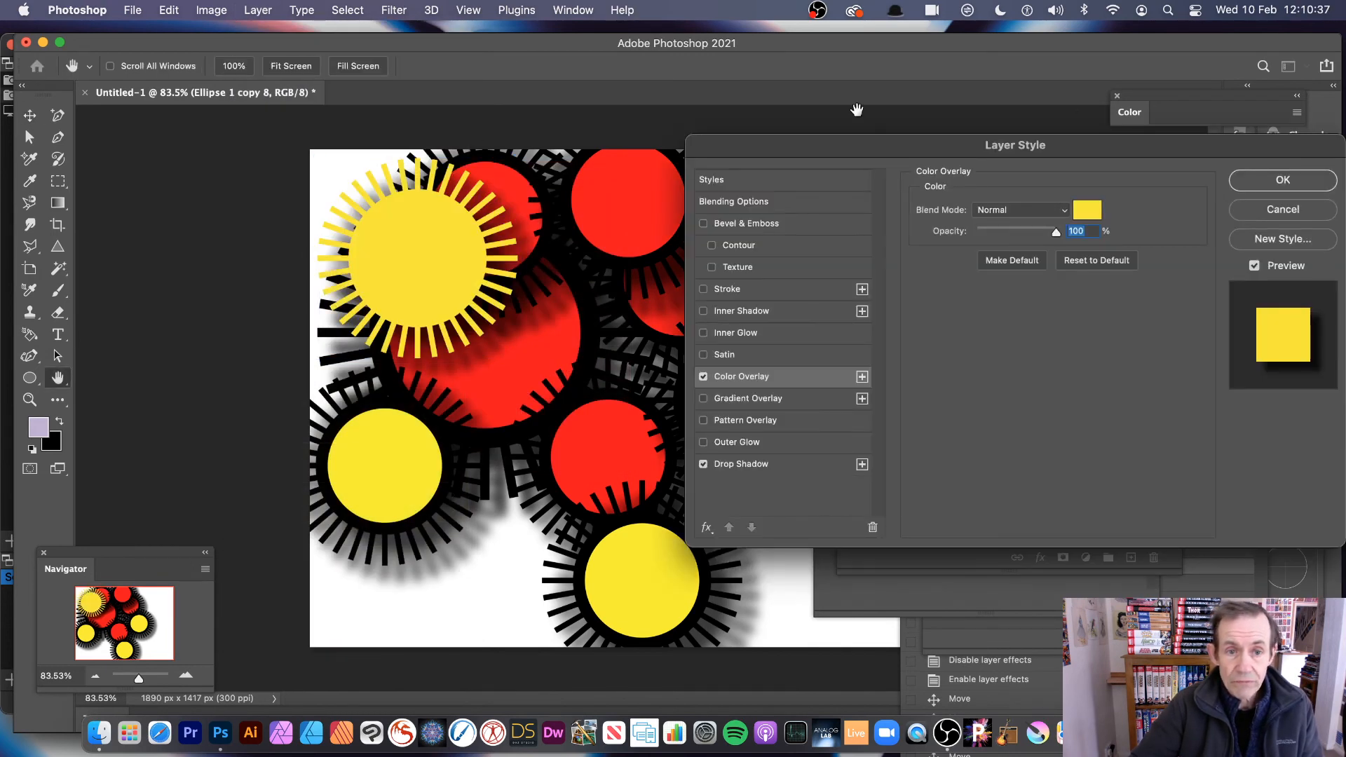
{"action": "left_click", "coordinate": [1088, 210]}
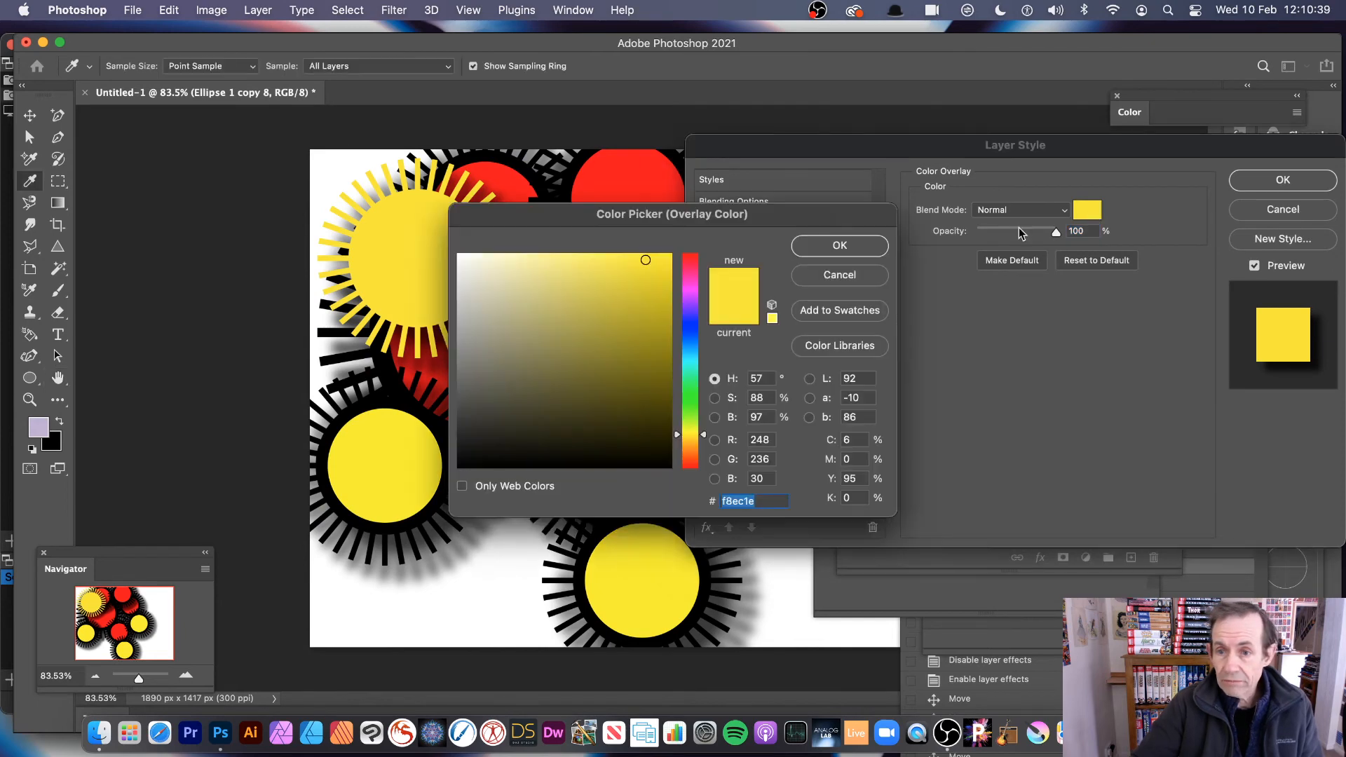
{"action": "left_click", "coordinate": [690, 358]}
{"action": "left_click", "coordinate": [648, 288]}
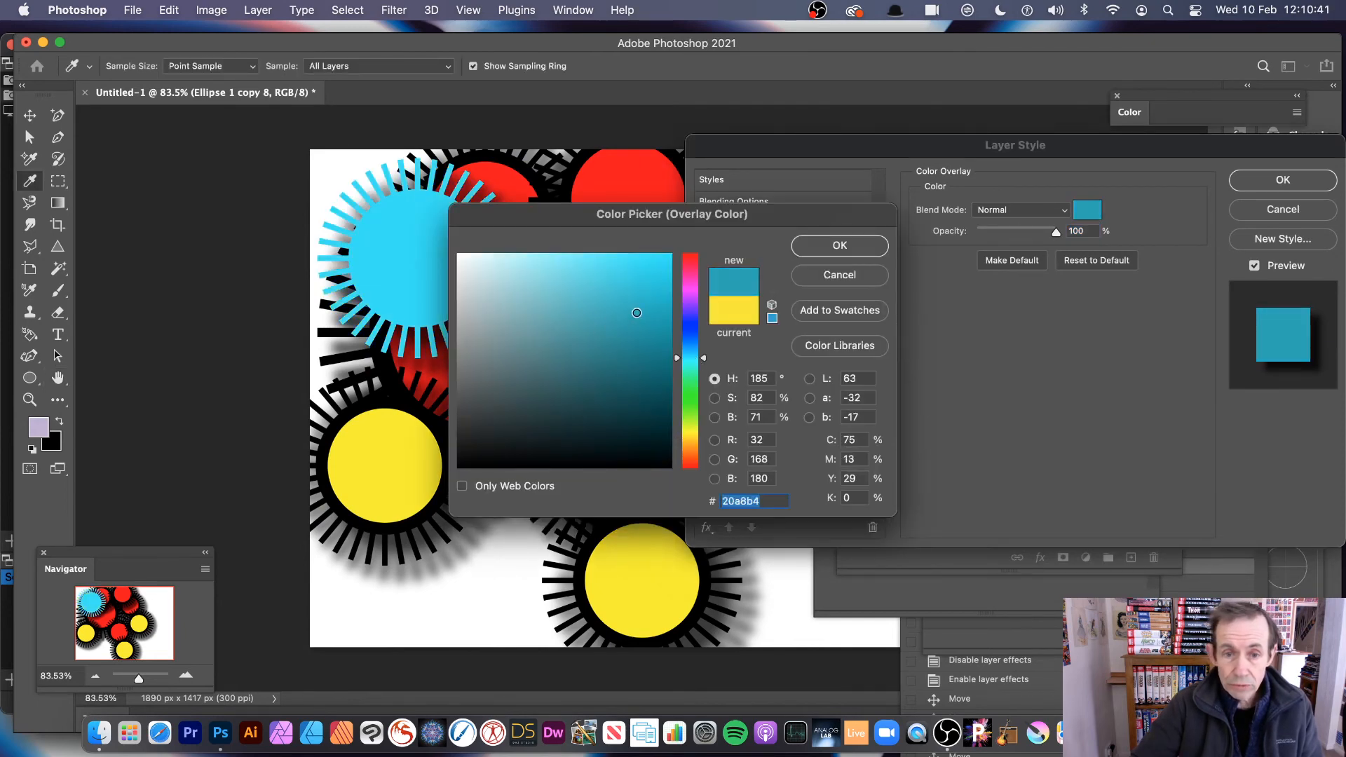
{"action": "left_click", "coordinate": [840, 245]}
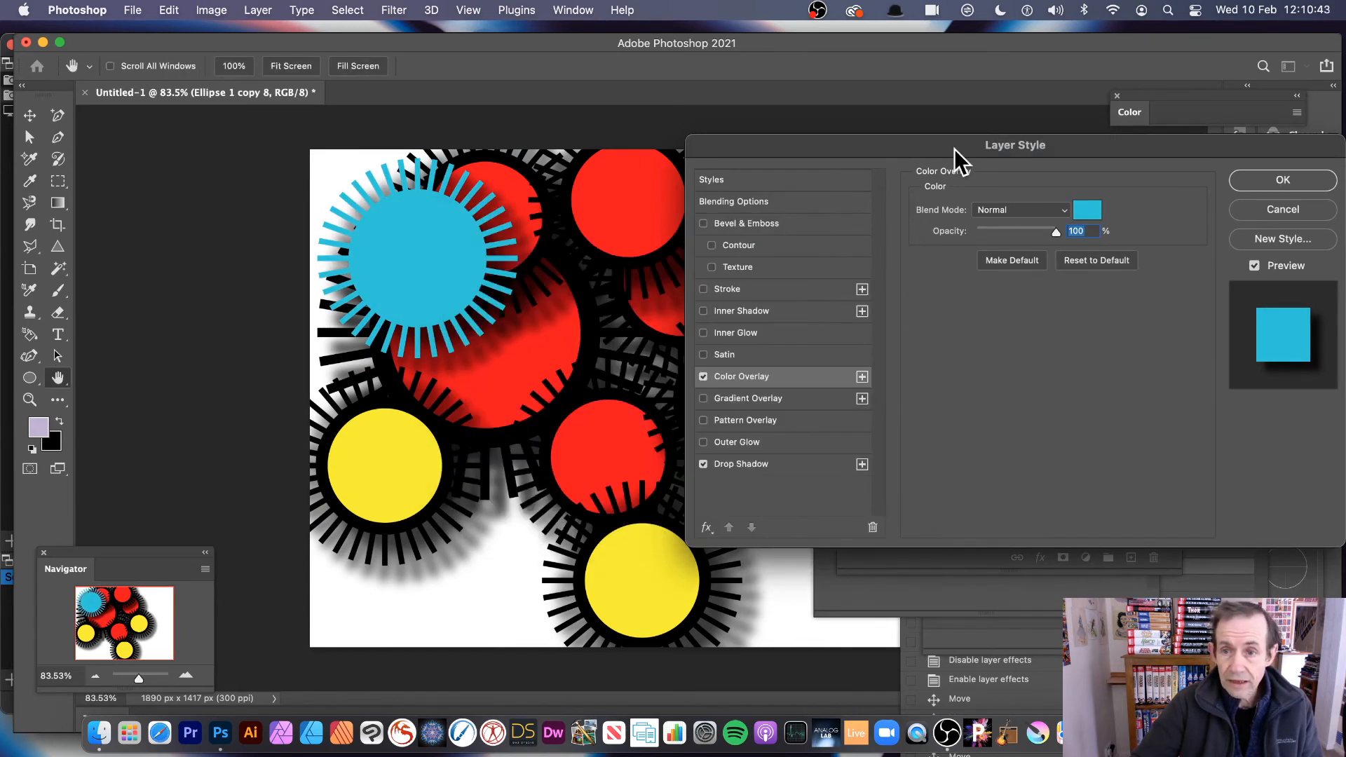
Step: Try the Lighten and Difference blend modes on the color overlay and set it back to Normal
{"action": "left_click_drag", "start_coordinate": [955, 151], "coordinate": [795, 151]}
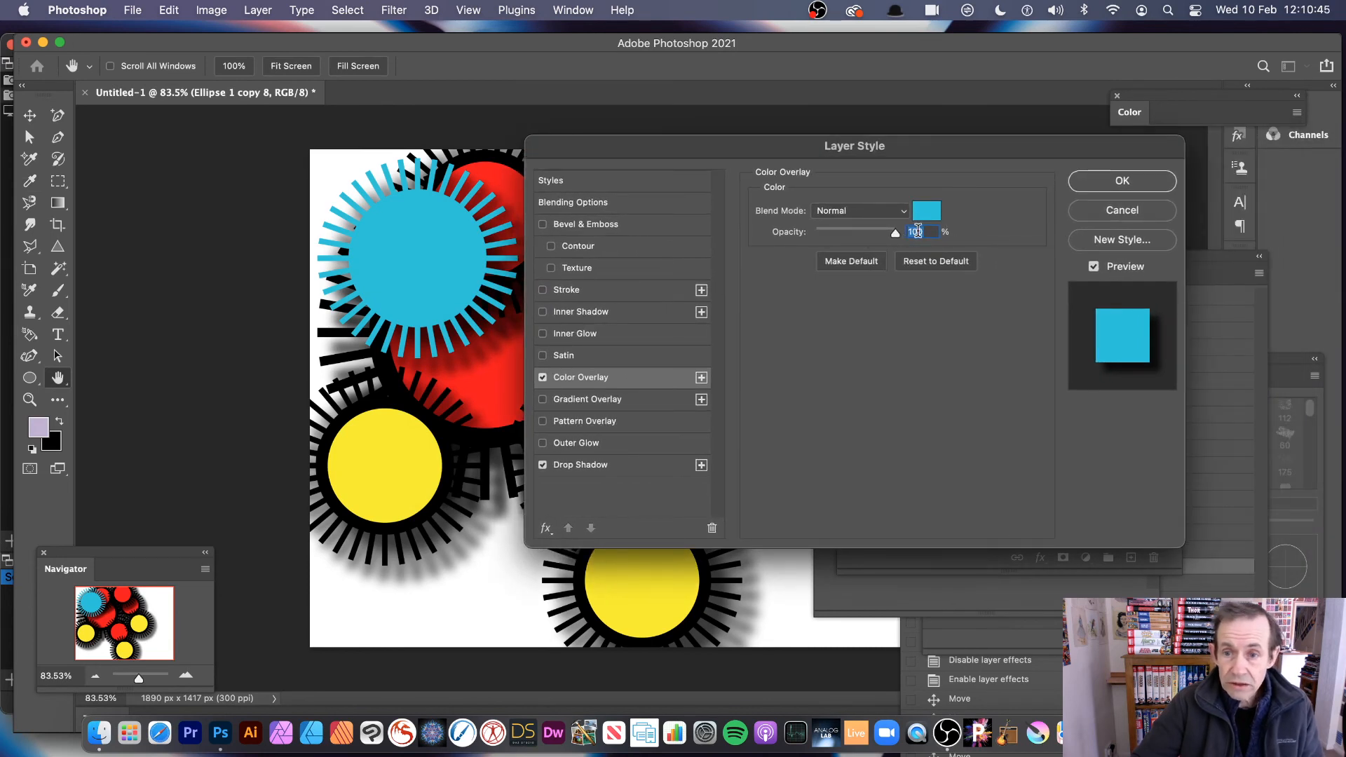
{"action": "left_click", "coordinate": [866, 213]}
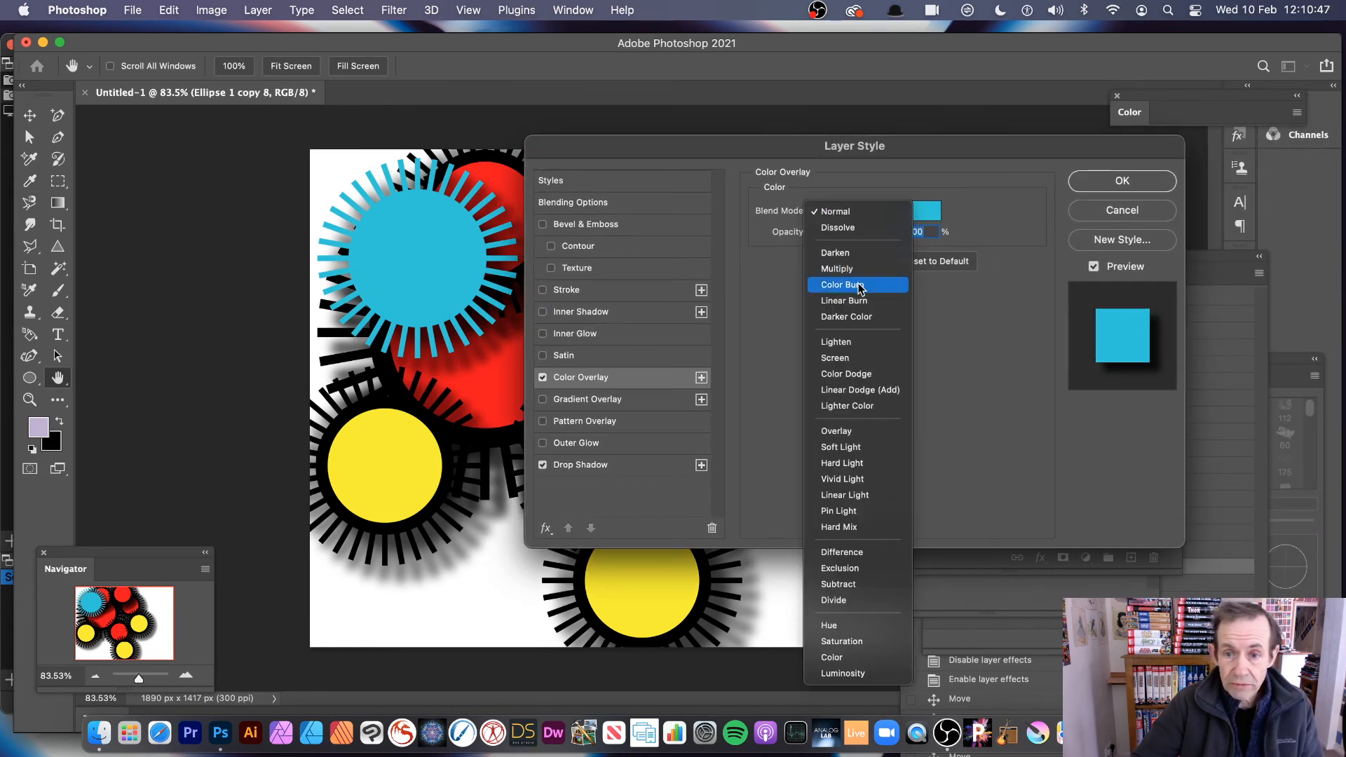
{"action": "left_click", "coordinate": [856, 342]}
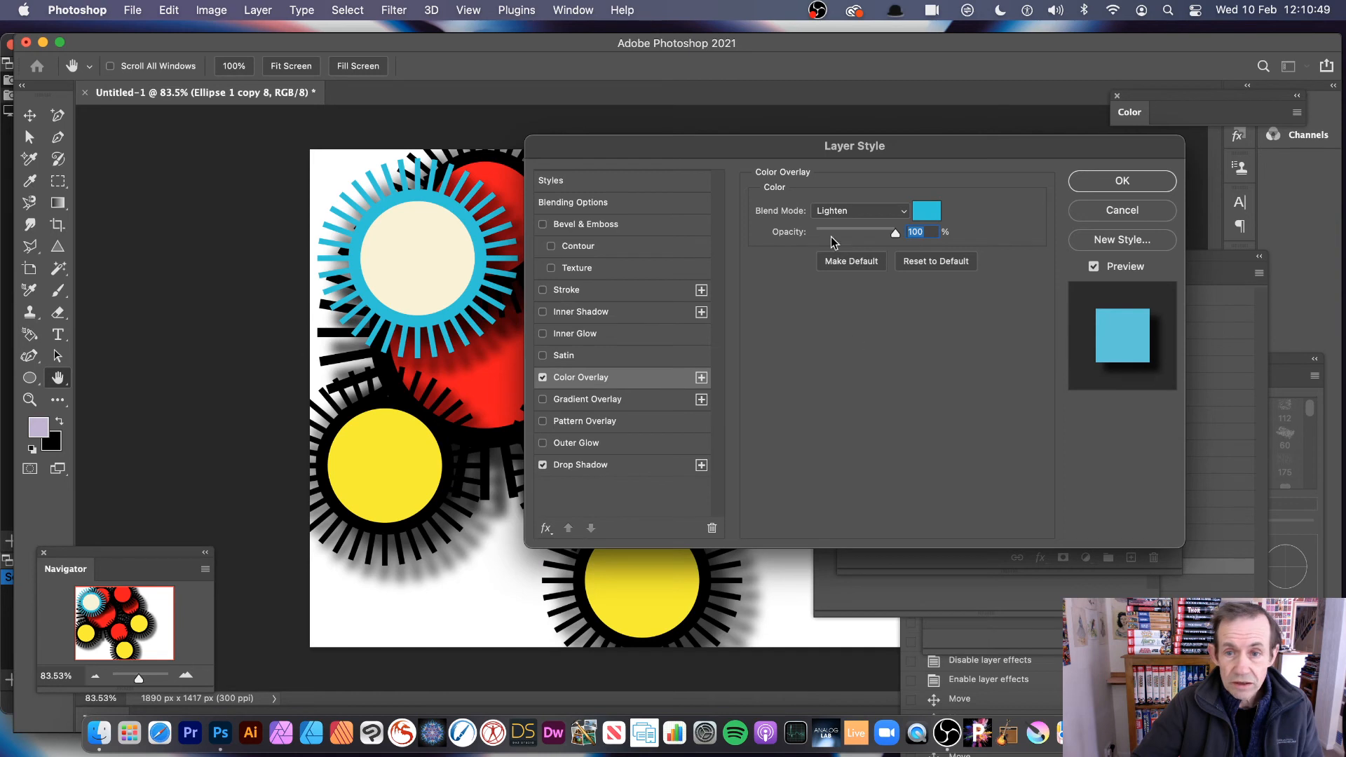
{"action": "left_click", "coordinate": [842, 212]}
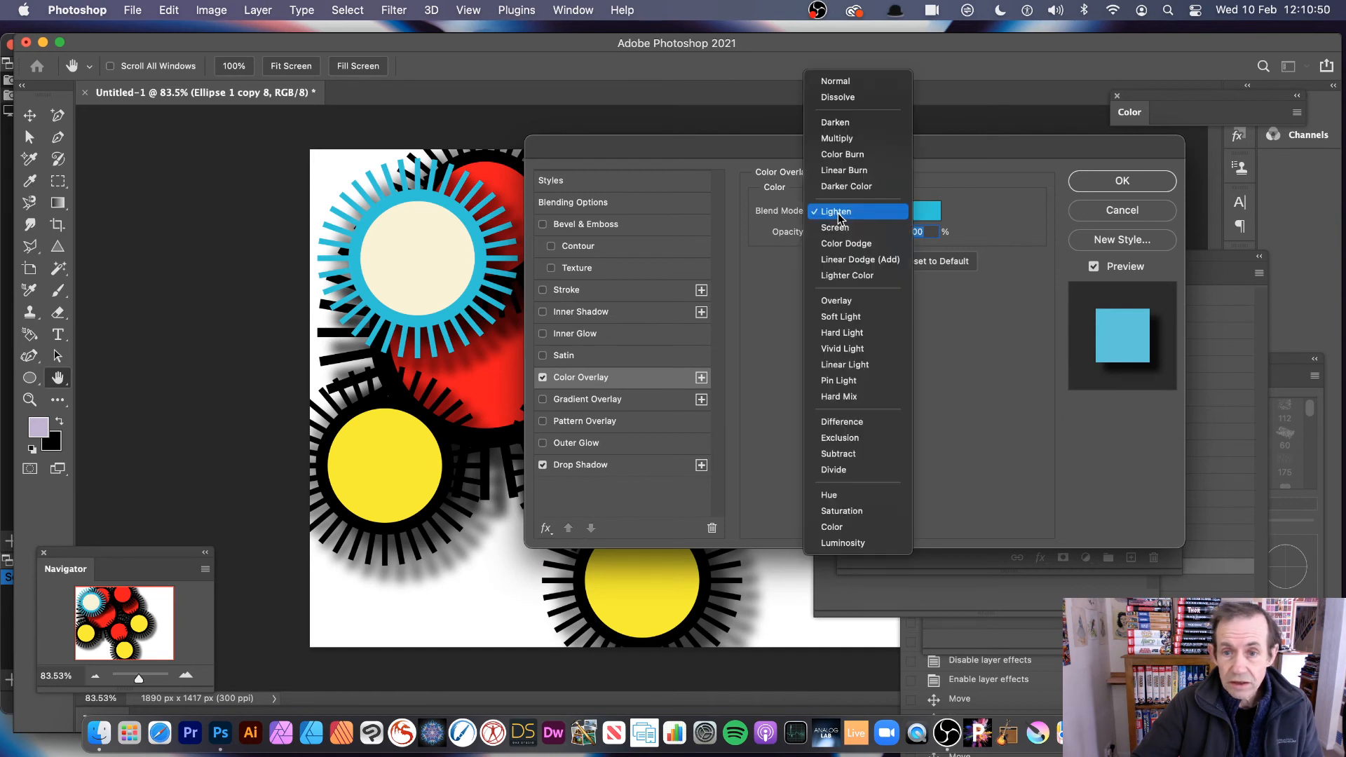
{"action": "left_click", "coordinate": [851, 422]}
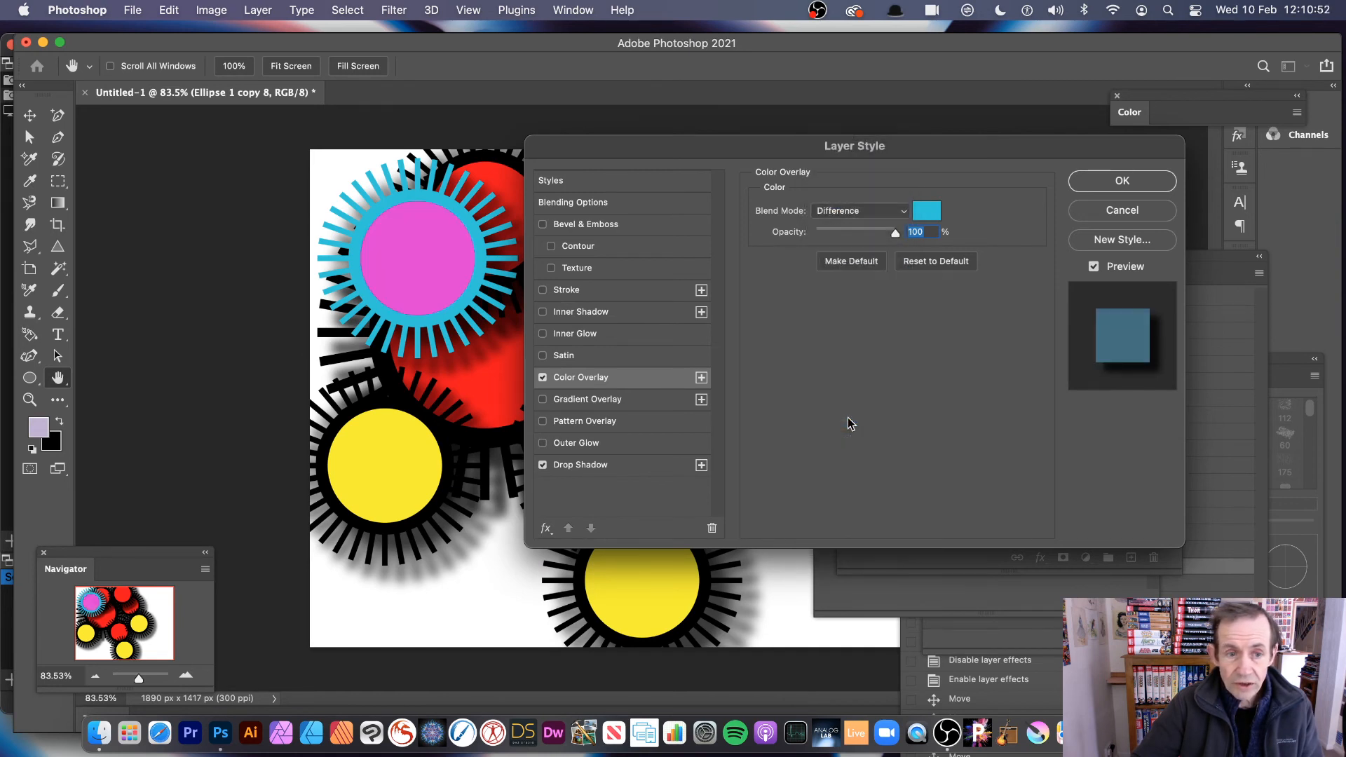
{"action": "left_click", "coordinate": [846, 212]}
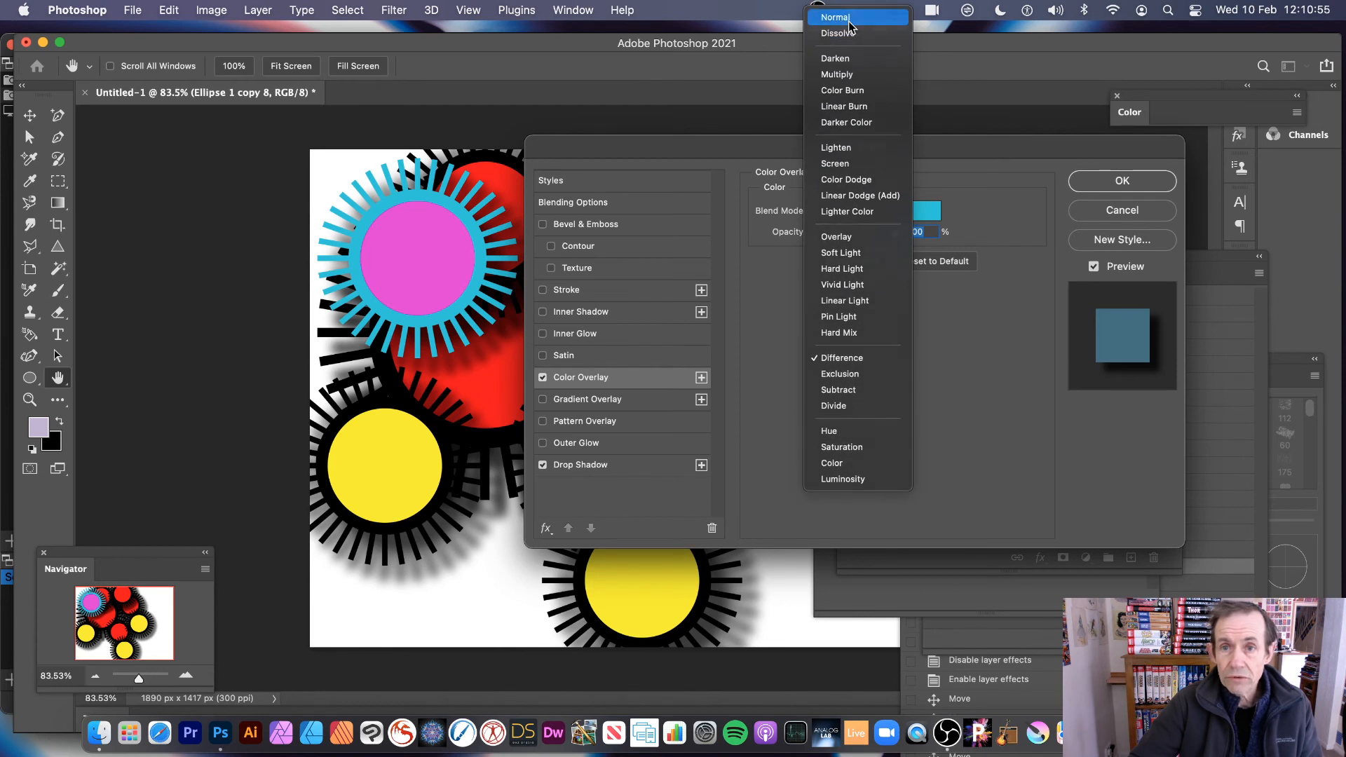
{"action": "left_click", "coordinate": [849, 23]}
Step: Change the overlay color to dark green 135b0e
{"action": "left_click", "coordinate": [929, 213]}
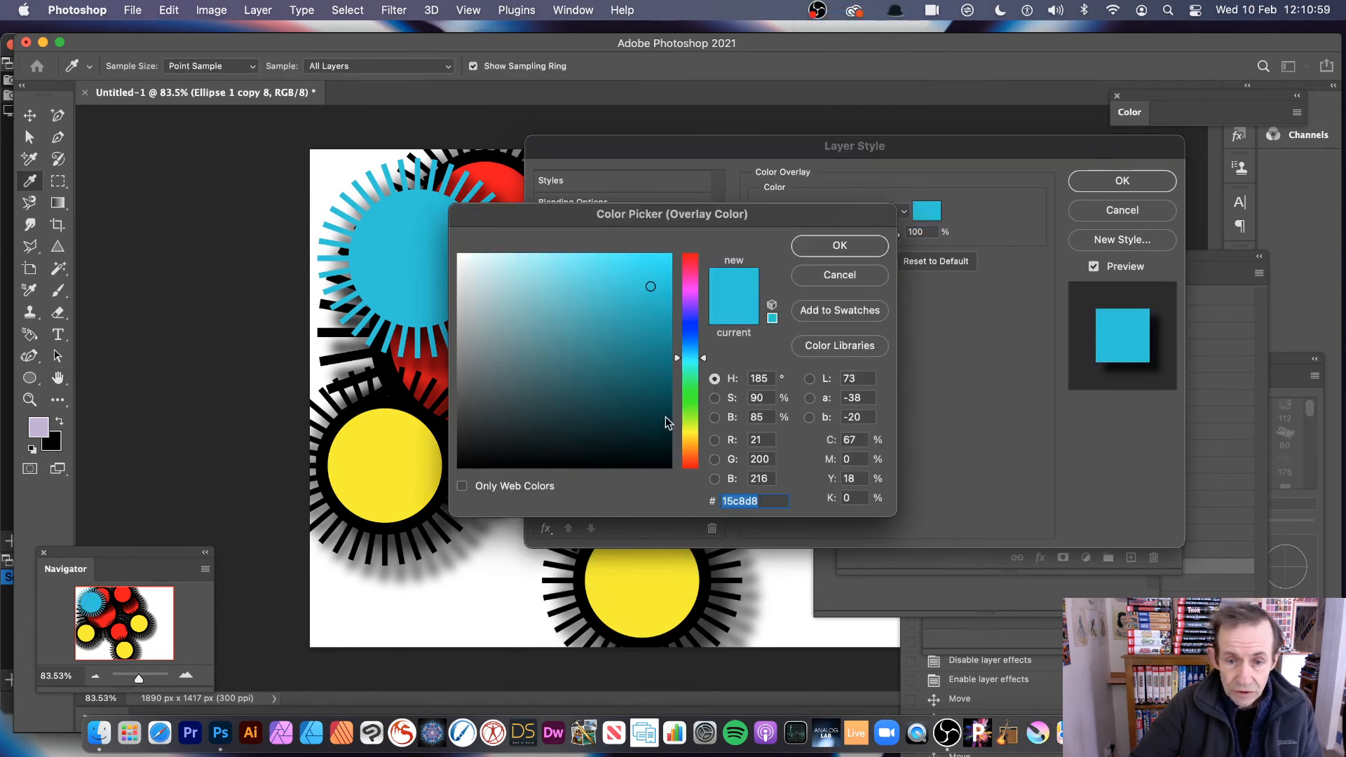
{"action": "left_click", "coordinate": [639, 391]}
{"action": "left_click", "coordinate": [689, 398]}
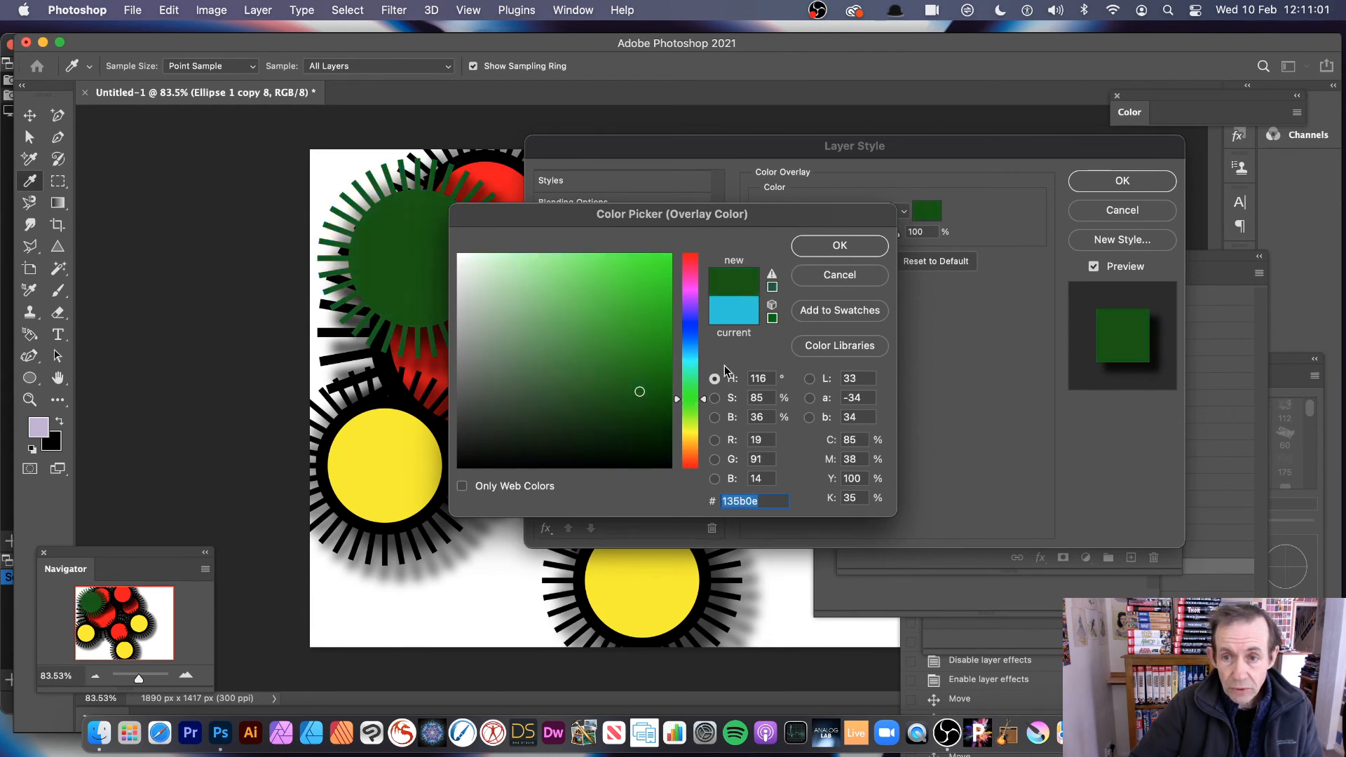
{"action": "left_click", "coordinate": [861, 251]}
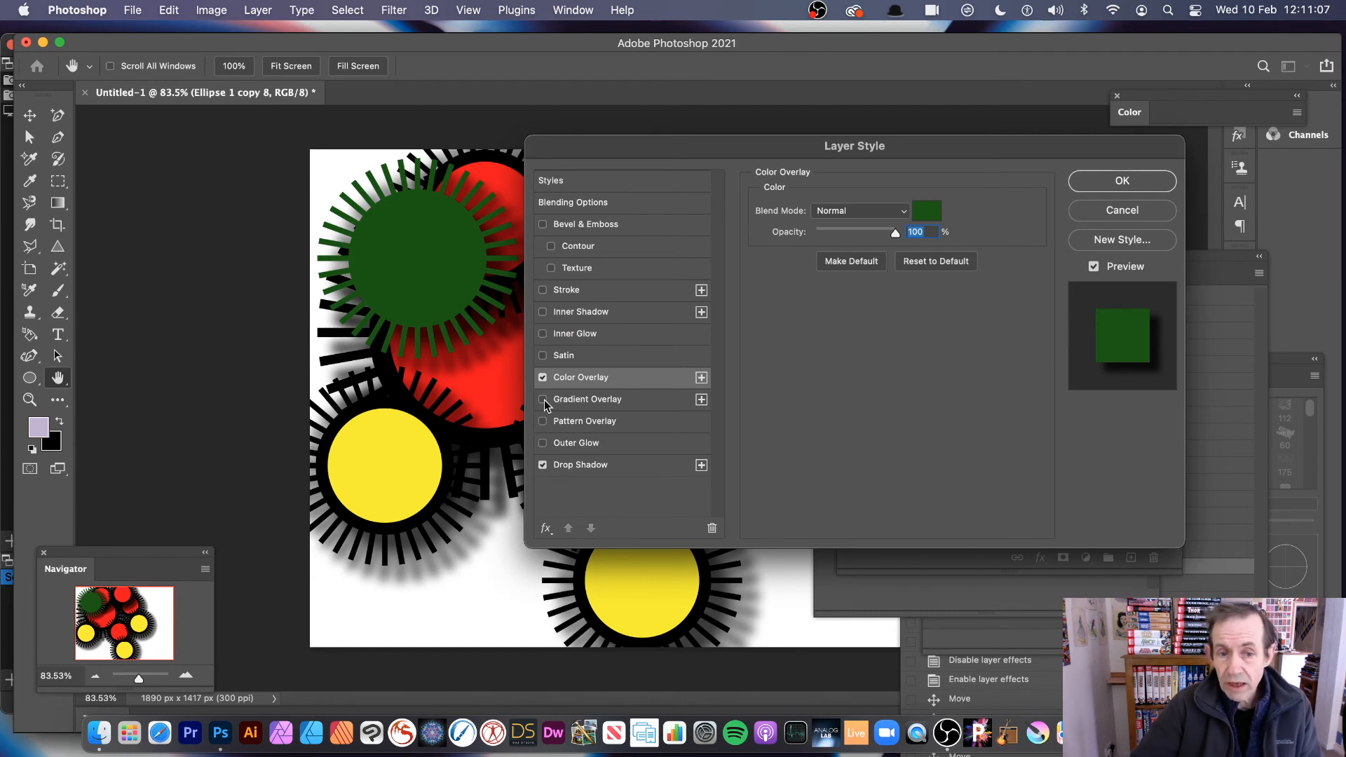
Step: Replace the color overlay with a rainbow Gradient Overlay in Normal blend mode
{"action": "left_click", "coordinate": [576, 405]}
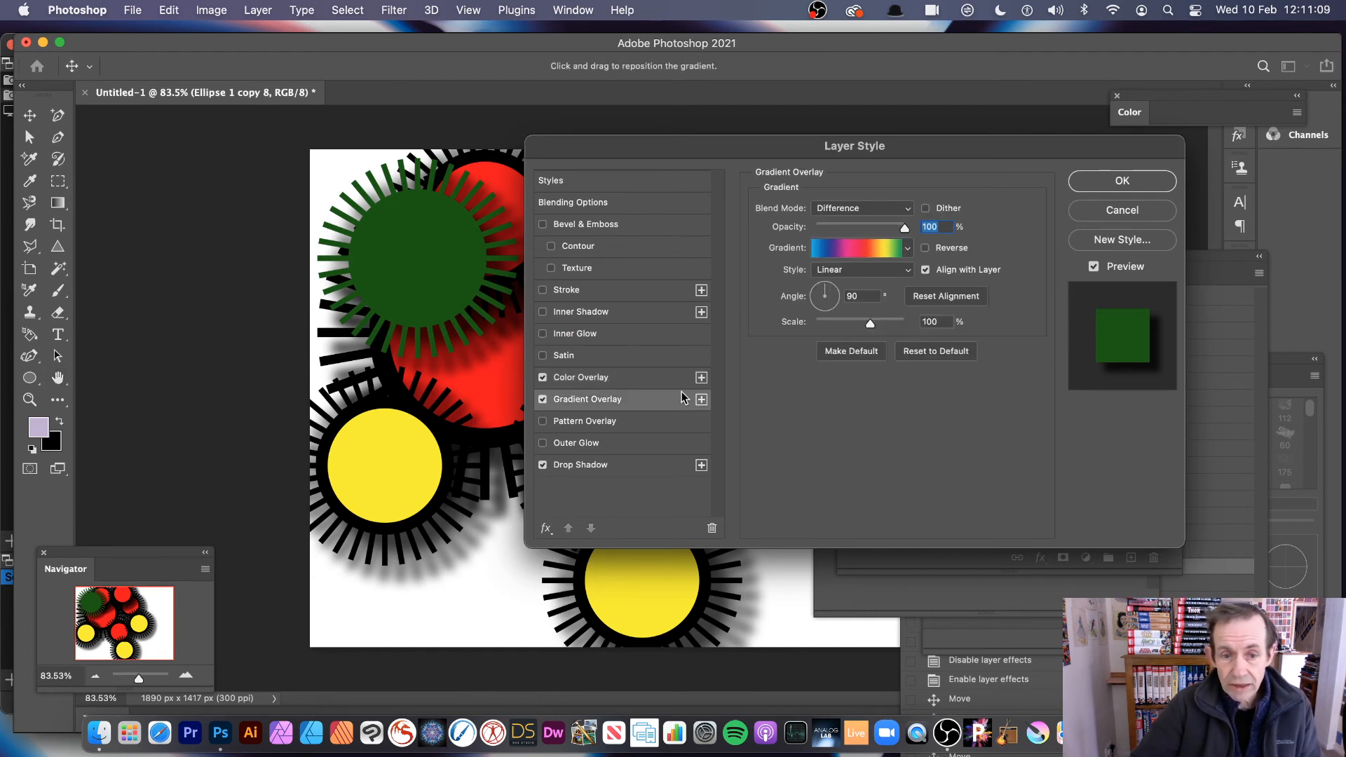
{"action": "left_click", "coordinate": [543, 378]}
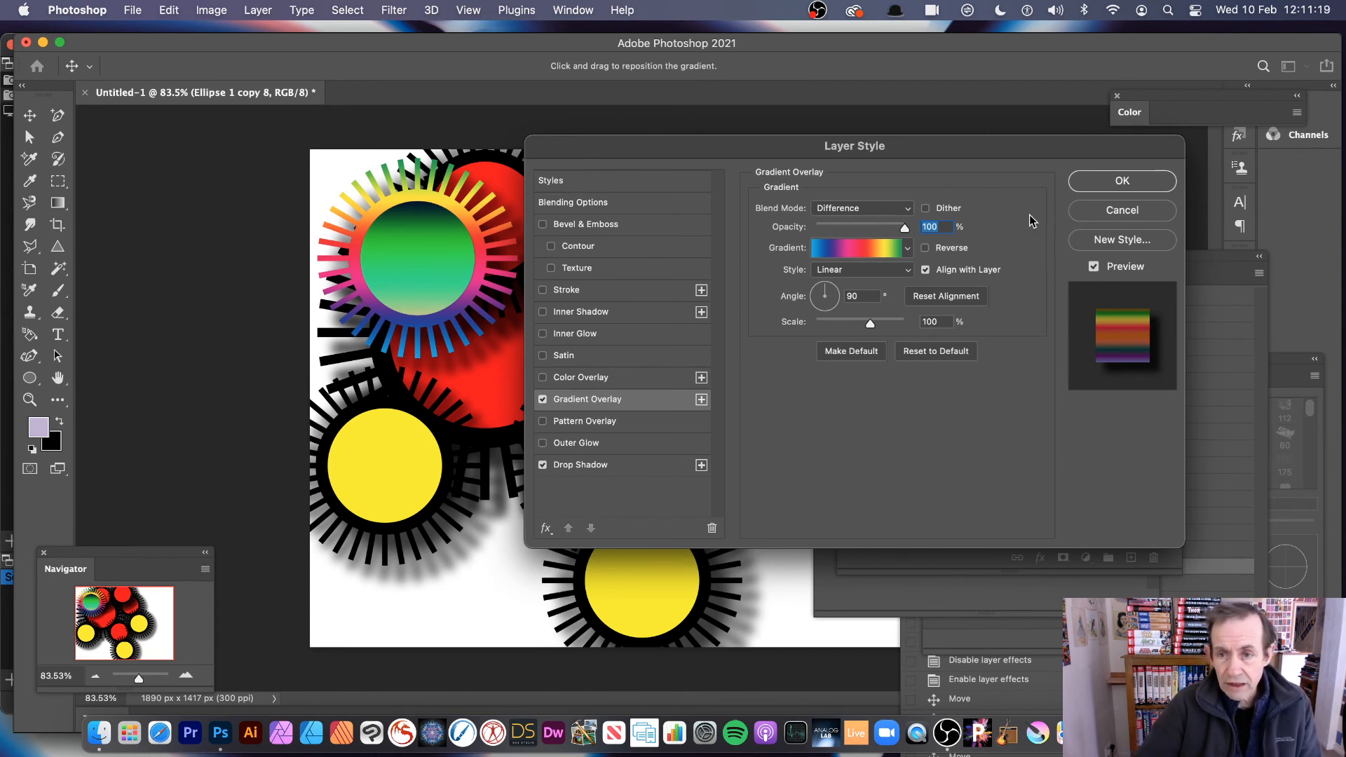
{"action": "left_click", "coordinate": [868, 209]}
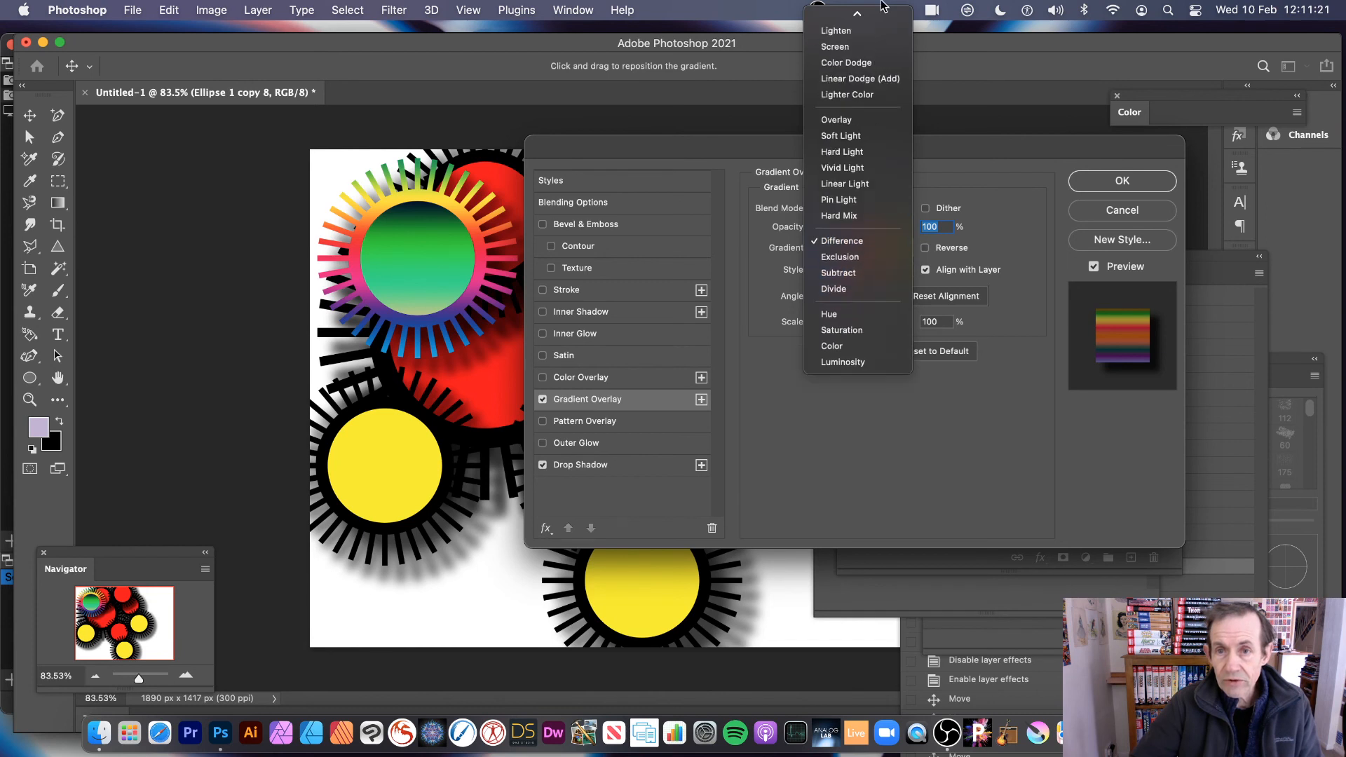
{"action": "left_click", "coordinate": [861, 16]}
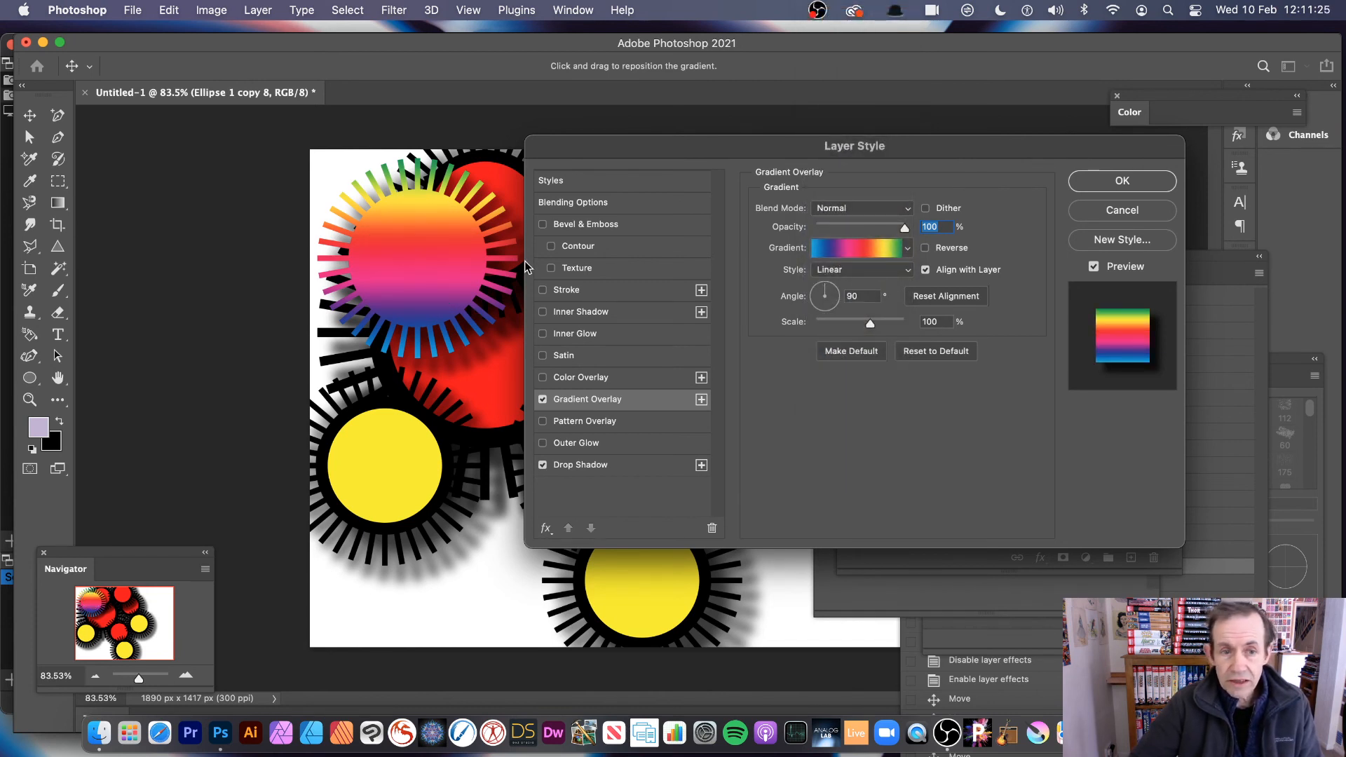
Step: Try several gradients from the Blues presets on the gradient overlay
{"action": "left_click", "coordinate": [908, 249]}
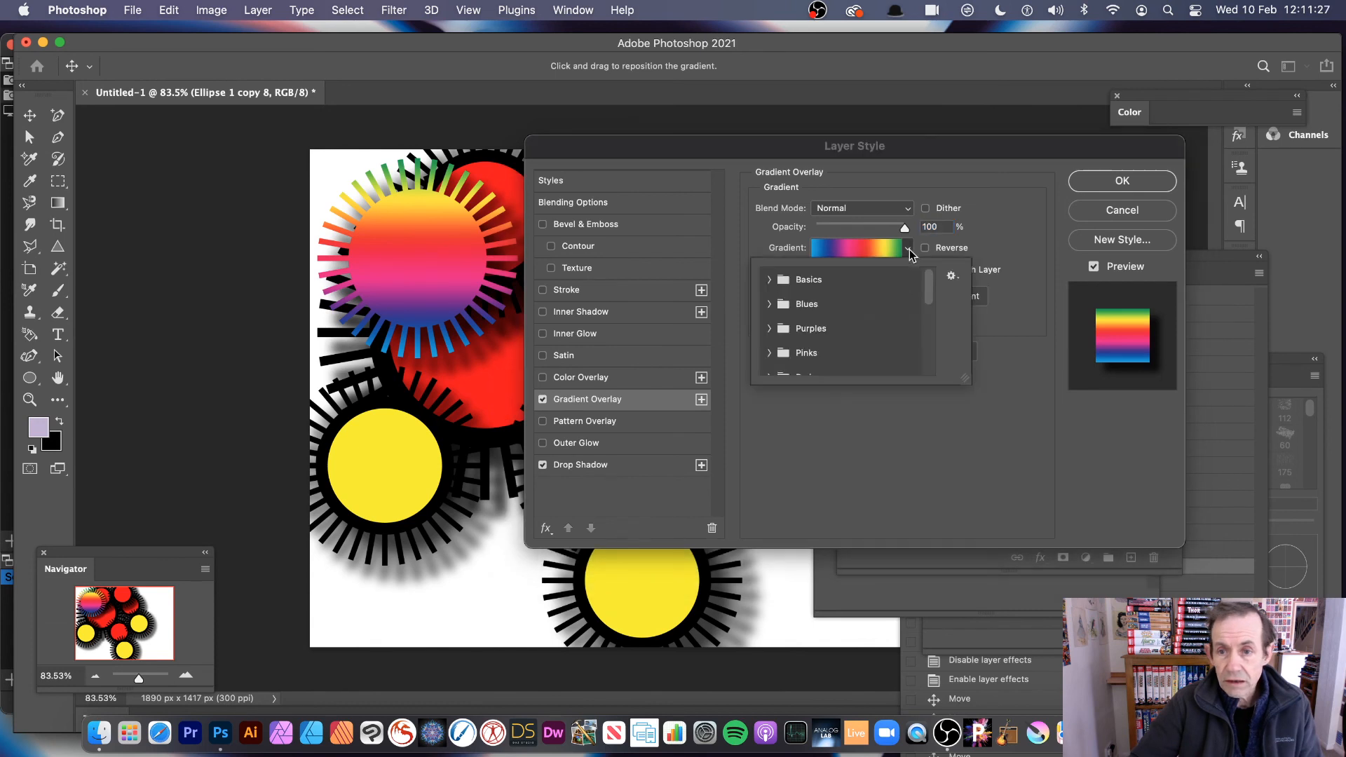
{"action": "left_click", "coordinate": [769, 304]}
{"action": "left_click", "coordinate": [792, 331]}
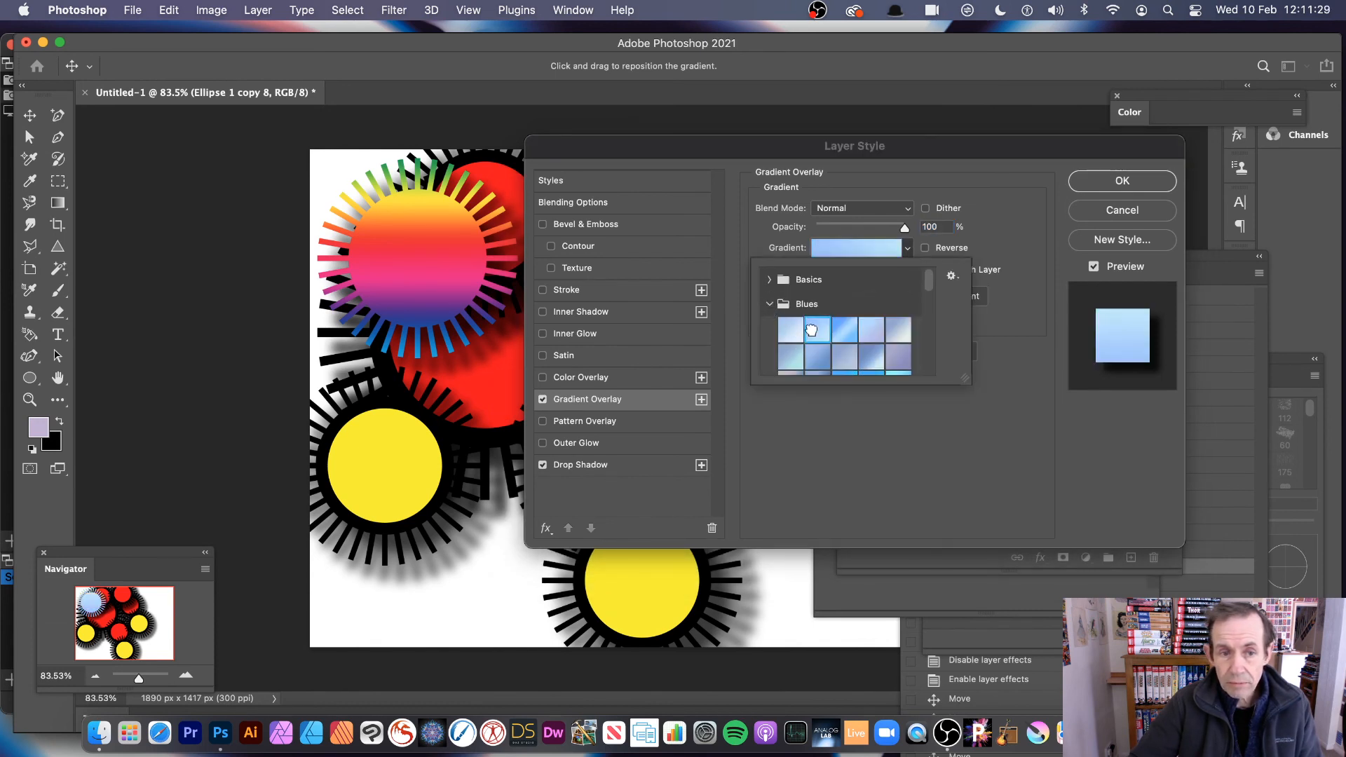
{"action": "left_click", "coordinate": [844, 331]}
{"action": "left_click", "coordinate": [845, 362]}
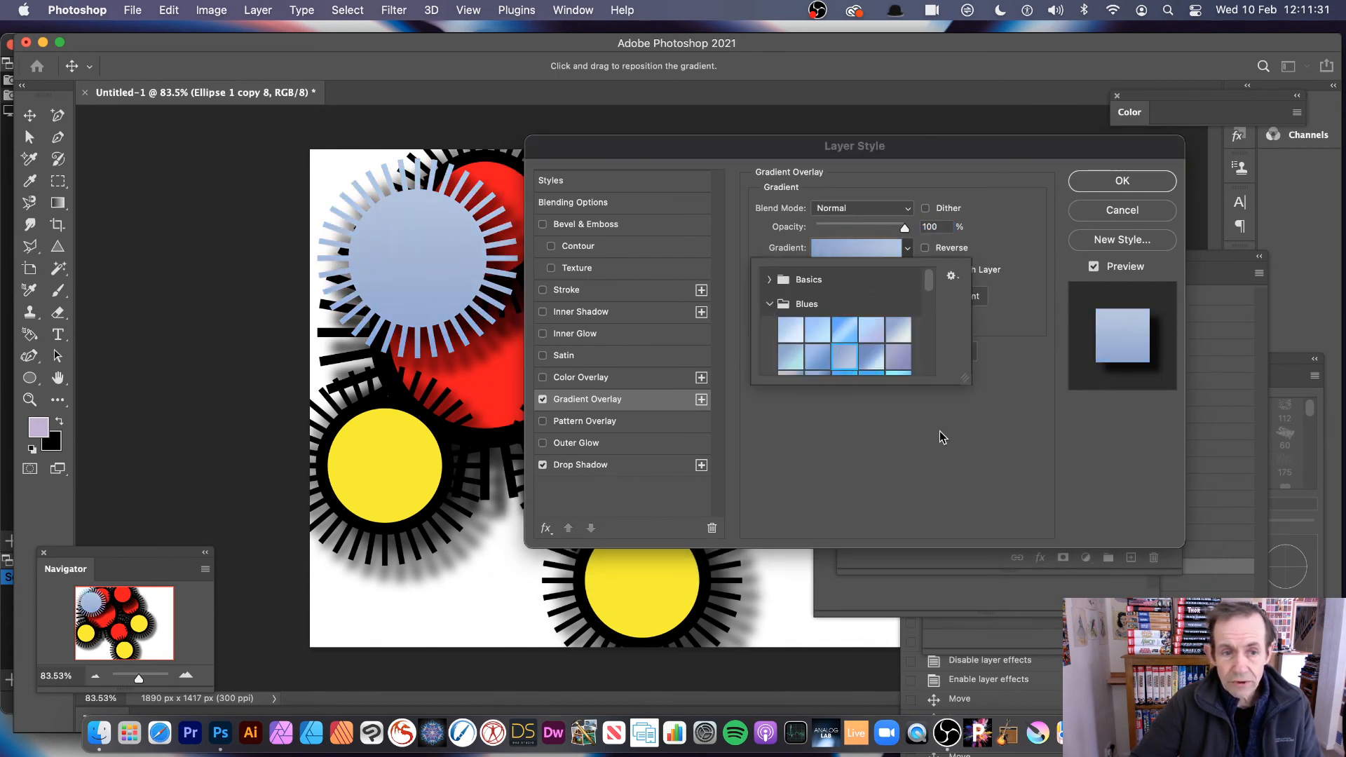
{"action": "left_click", "coordinate": [900, 377]}
{"action": "left_click", "coordinate": [968, 439]}
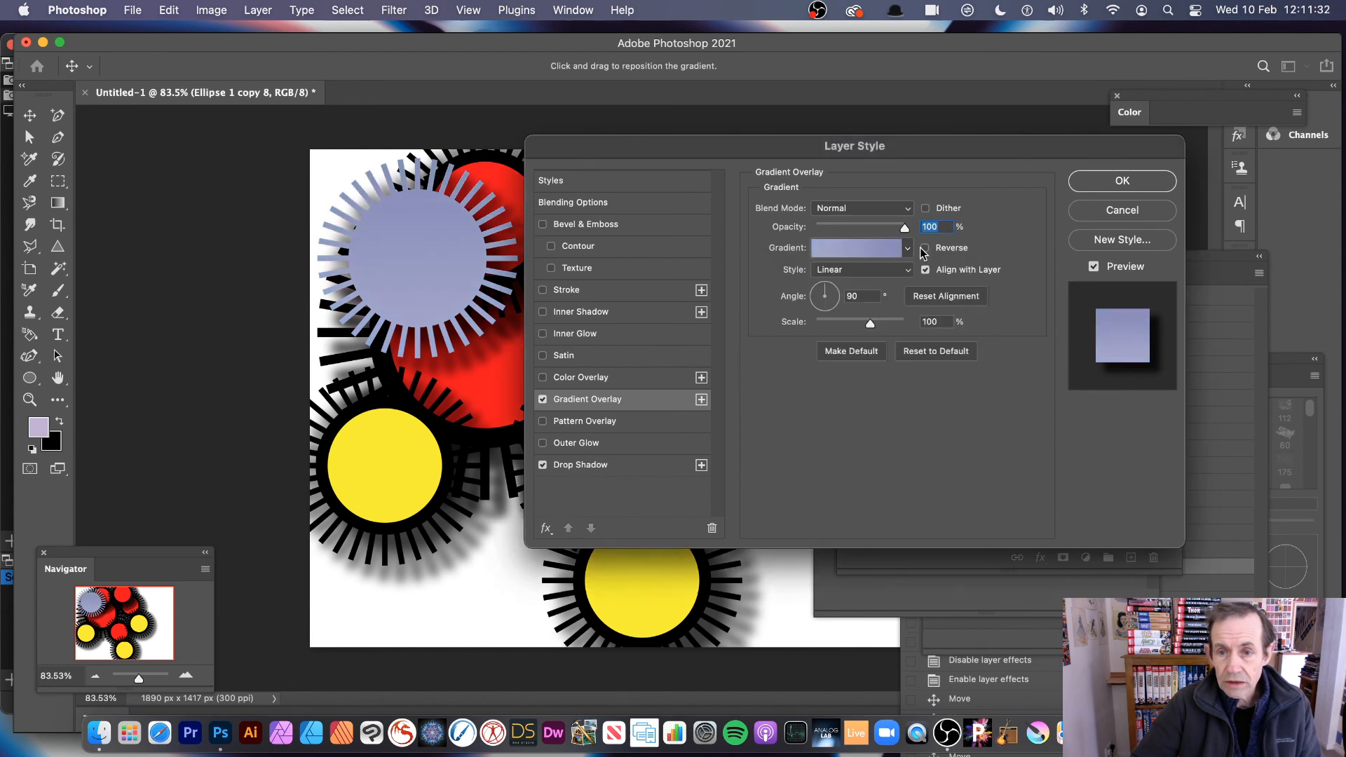
Step: Set the gradient overlay's style to Radial and apply the first gradient of the legacy Color Harmonies 1 set, accepting the layer style
{"action": "left_click", "coordinate": [845, 273]}
{"action": "left_click", "coordinate": [844, 283]}
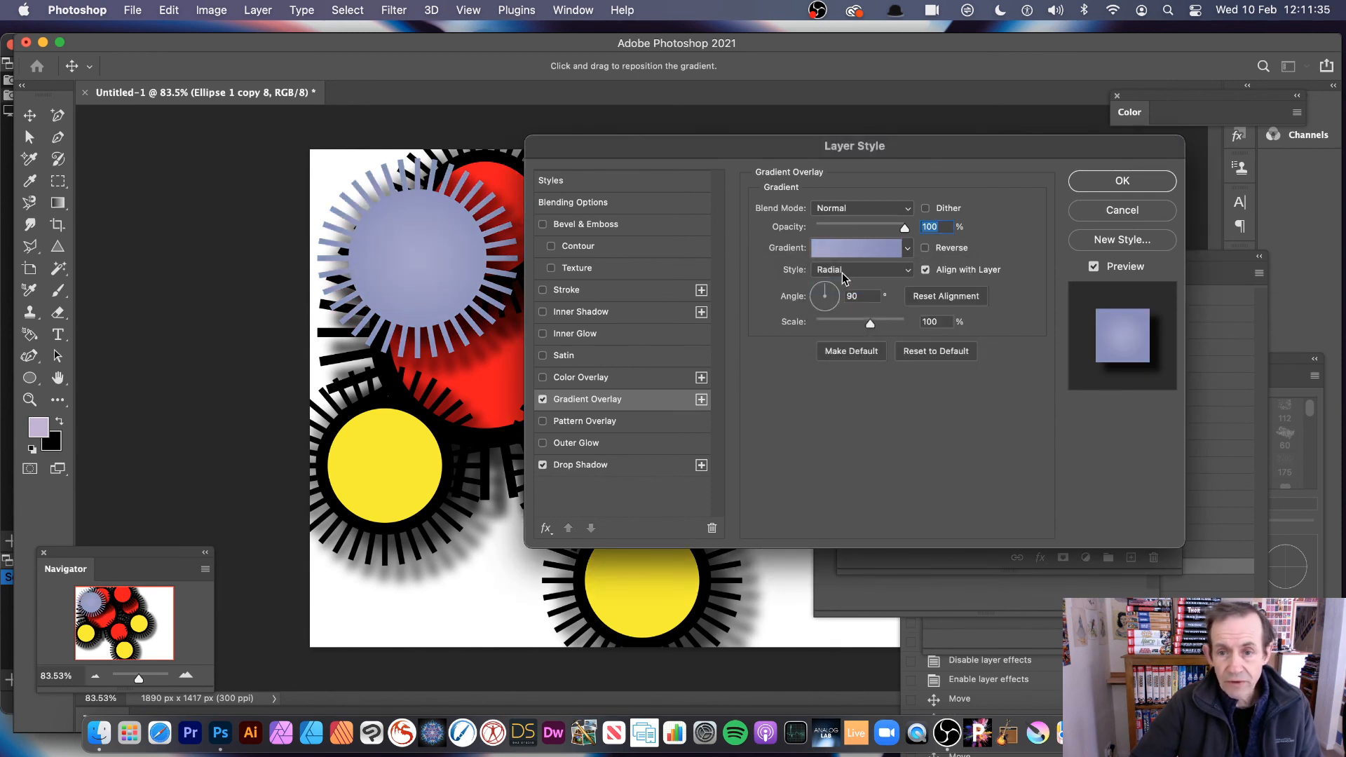
{"action": "left_click", "coordinate": [910, 248]}
{"action": "scroll", "coordinate": [936, 308], "scroll_direction": "down", "scroll_amount": 5}
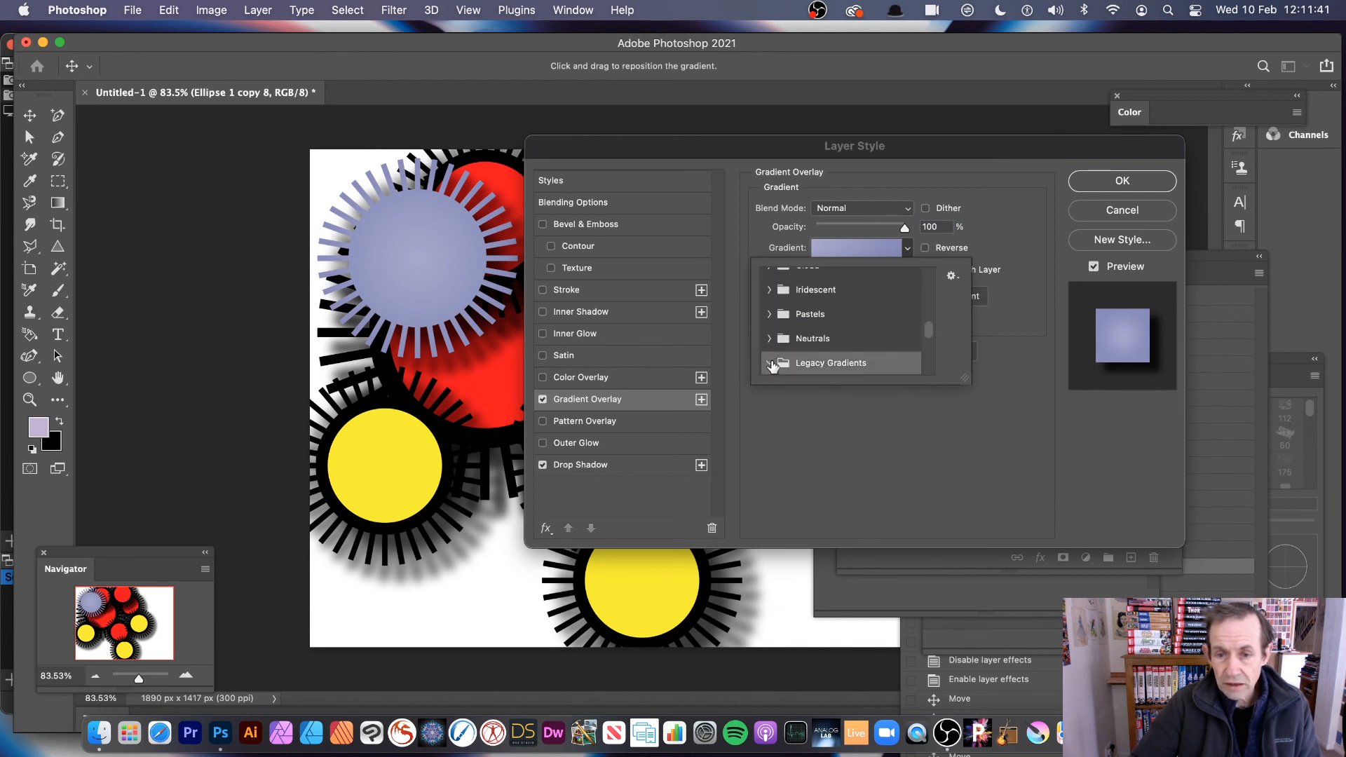
{"action": "scroll", "coordinate": [927, 336], "scroll_direction": "down", "scroll_amount": 4}
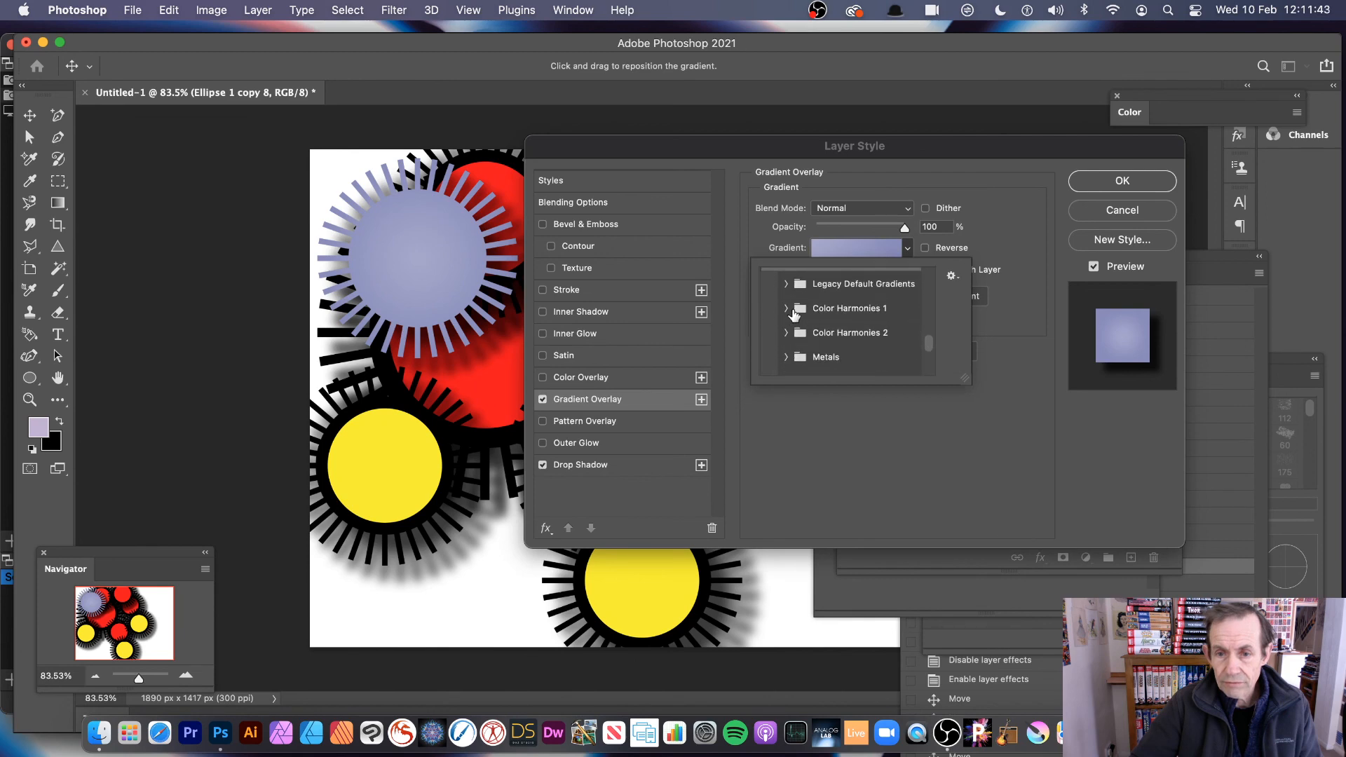
{"action": "left_click", "coordinate": [788, 309]}
{"action": "left_click", "coordinate": [806, 334]}
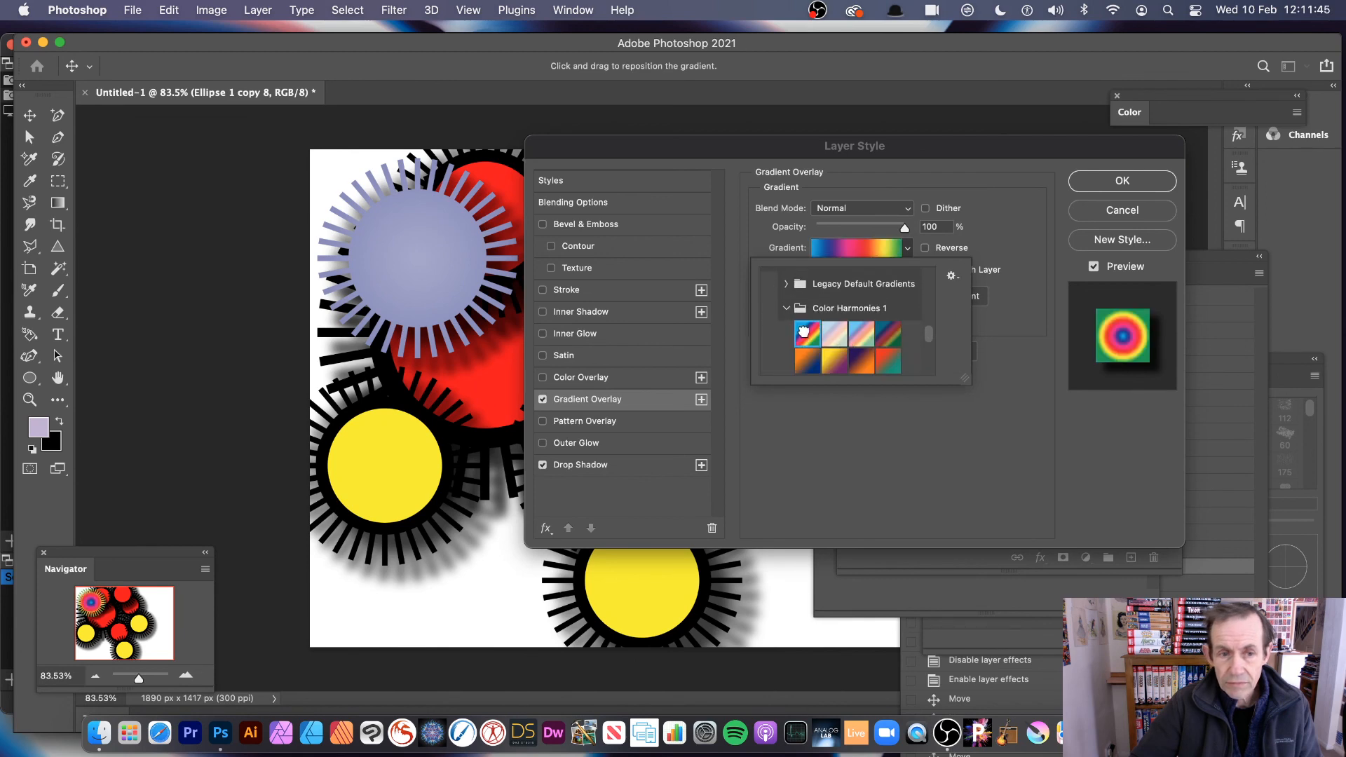
{"action": "left_click", "coordinate": [983, 420]}
{"action": "left_click", "coordinate": [1097, 183]}
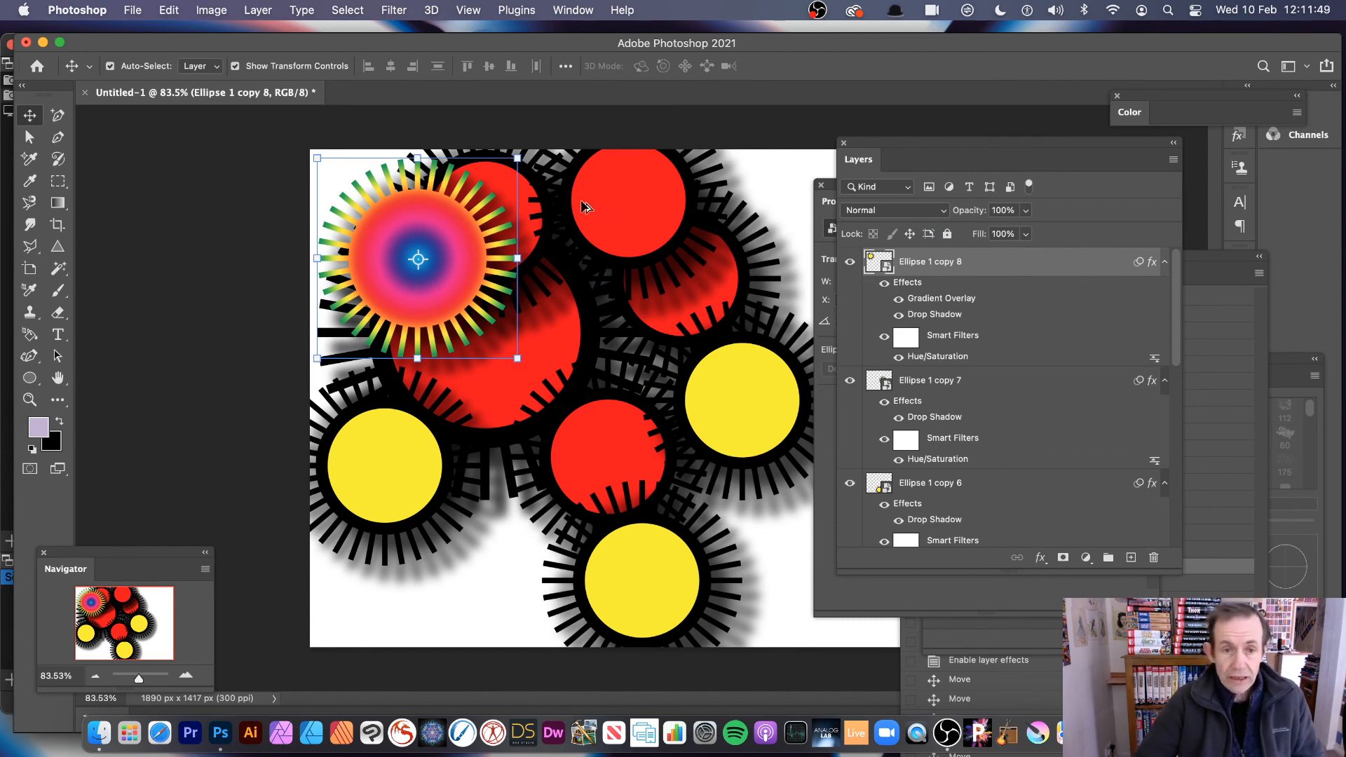
Step: Place two duplicates of the rainbow sunburst, one near the canvas's middle and one in its upper right
{"action": "left_click_drag", "start_coordinate": [475, 223], "coordinate": [750, 219]}
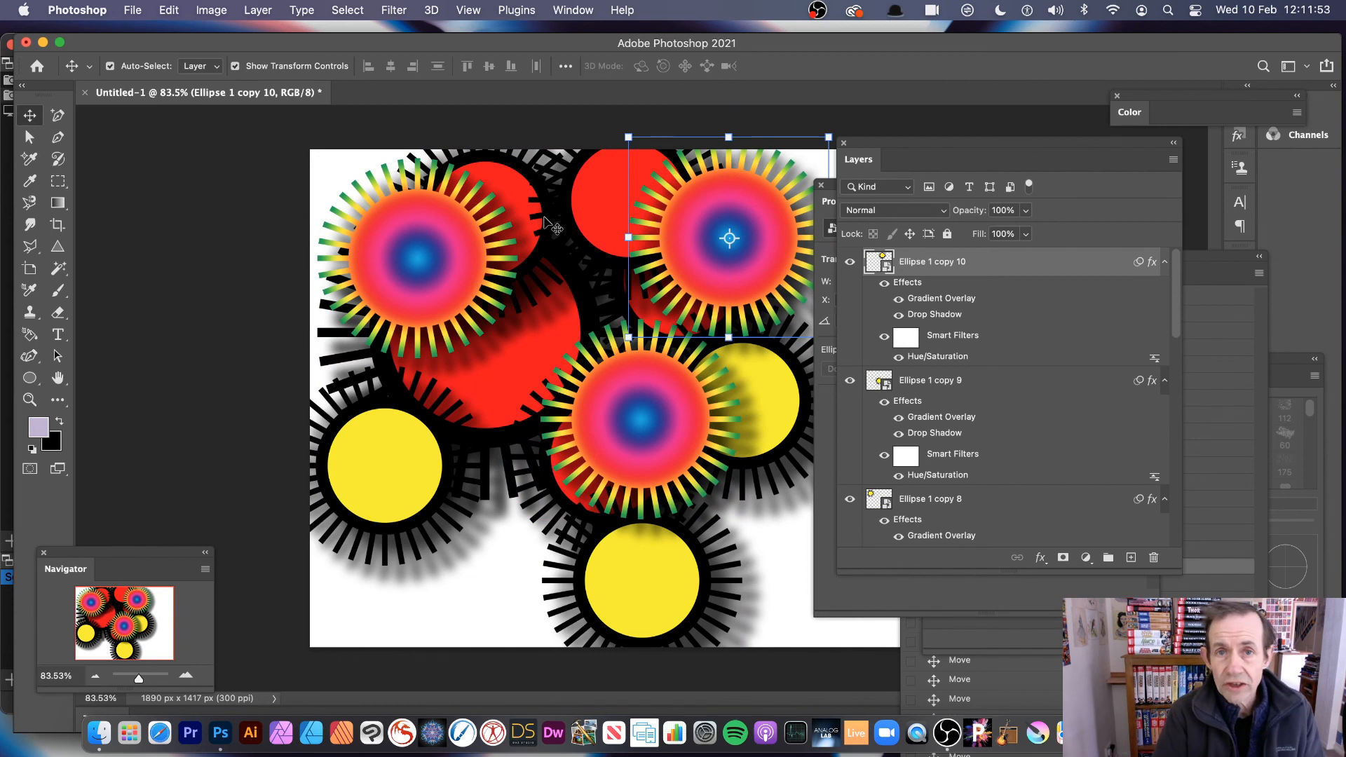